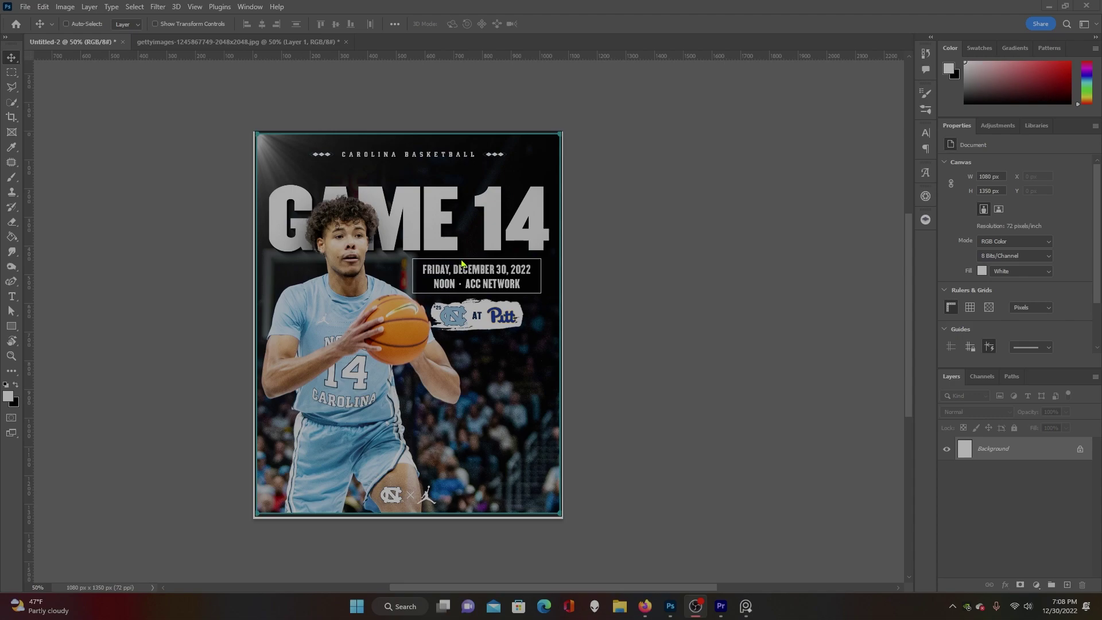
{"action": "left_click", "coordinate": [746, 606]}
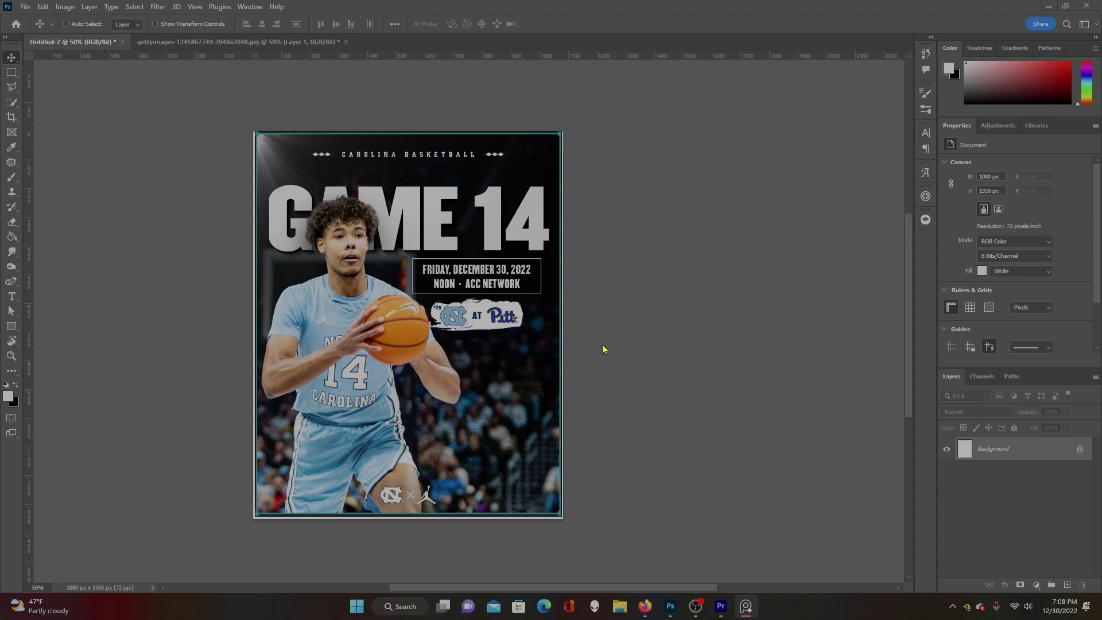
{"action": "left_click", "coordinate": [748, 616]}
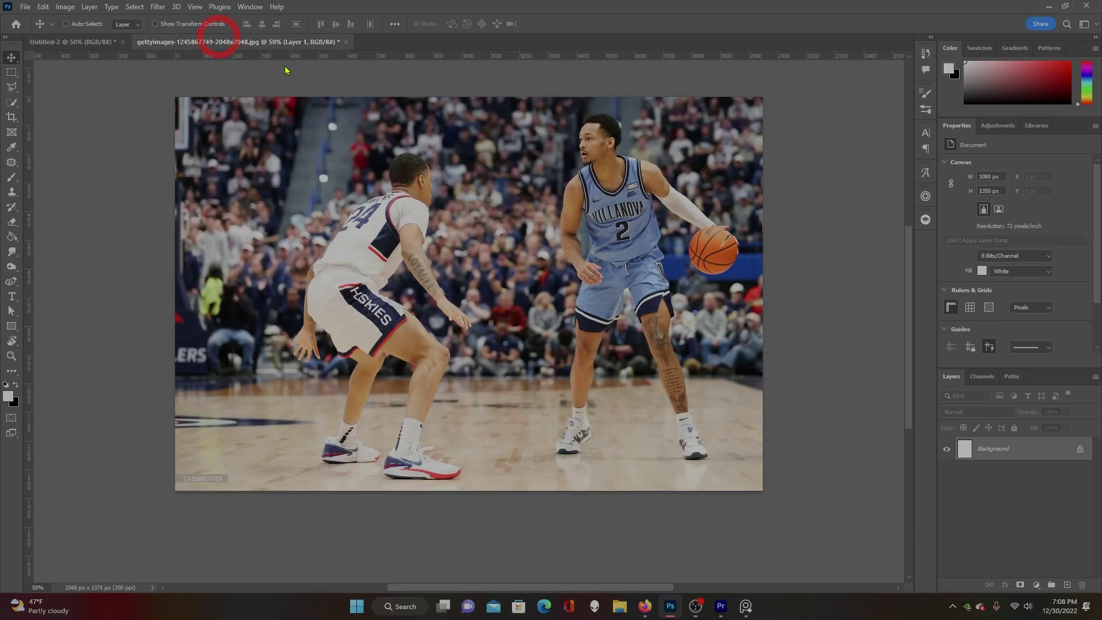
{"action": "left_click", "coordinate": [222, 40]}
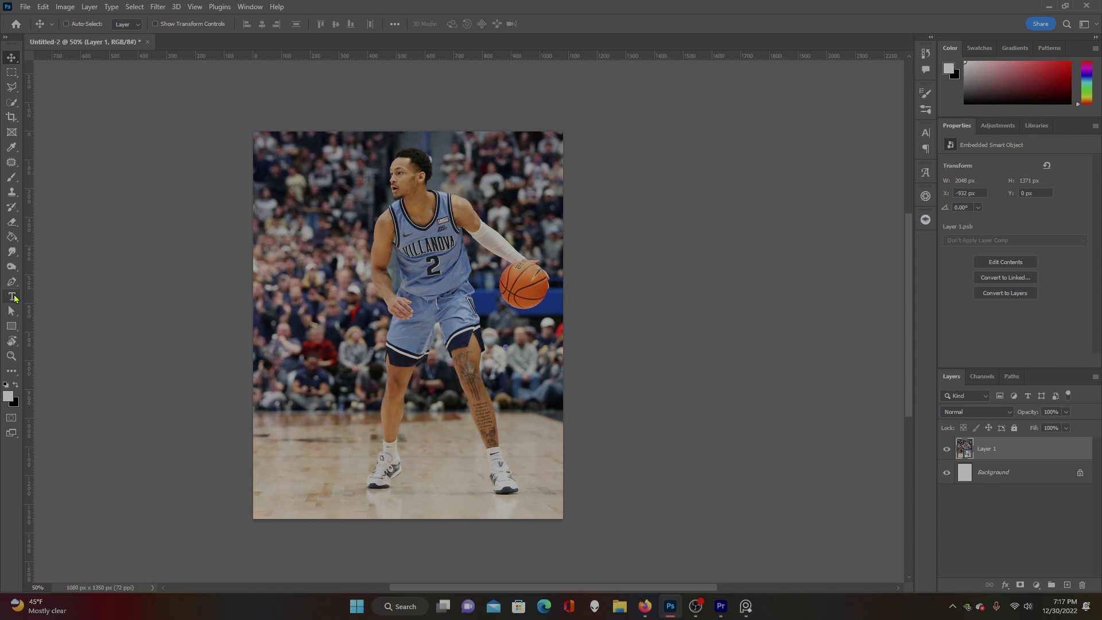
Bring the Game 14 reference poster back on screen and place it beside the player canvas for comparison.
{"action": "left_click", "coordinate": [12, 296]}
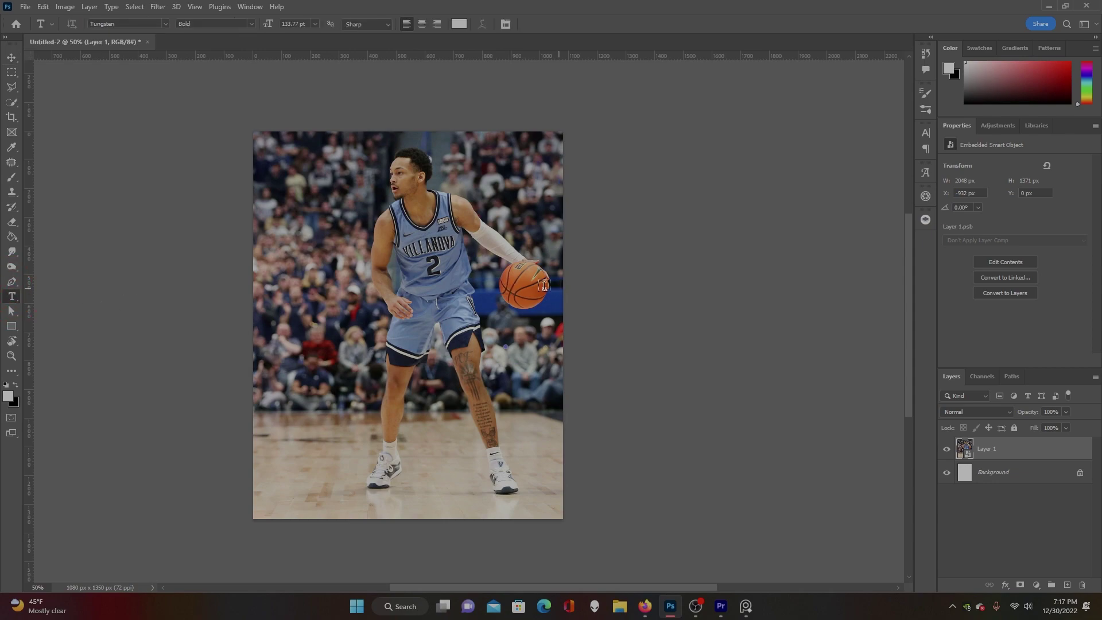
{"action": "left_click", "coordinate": [743, 608]}
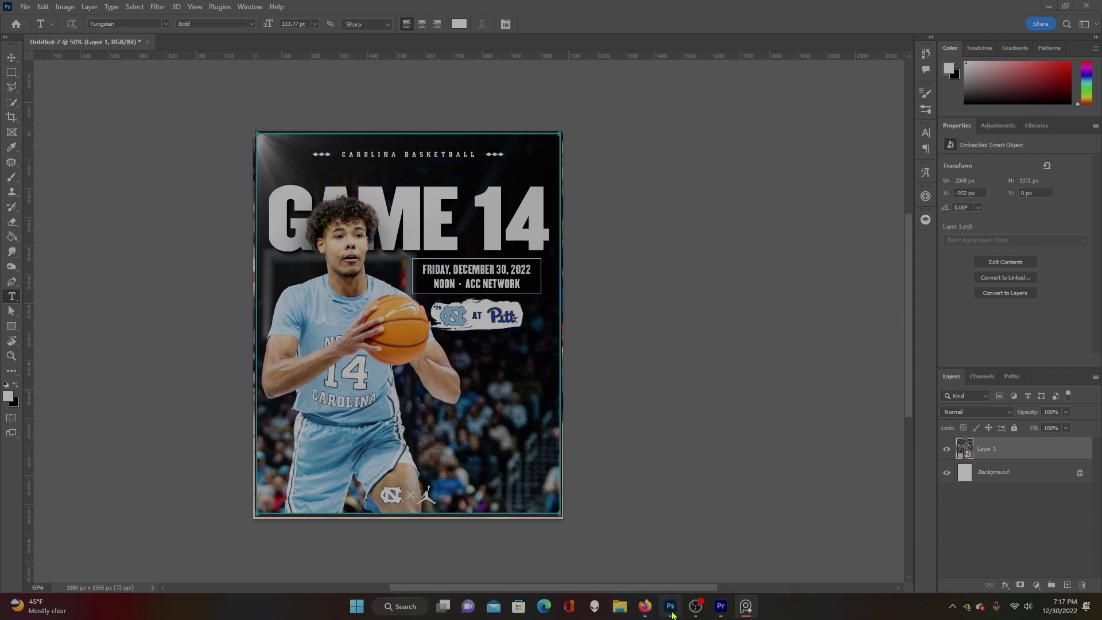
{"action": "left_click_drag", "start_coordinate": [430, 294], "coordinate": [728, 320]}
{"action": "key", "text": "space"}
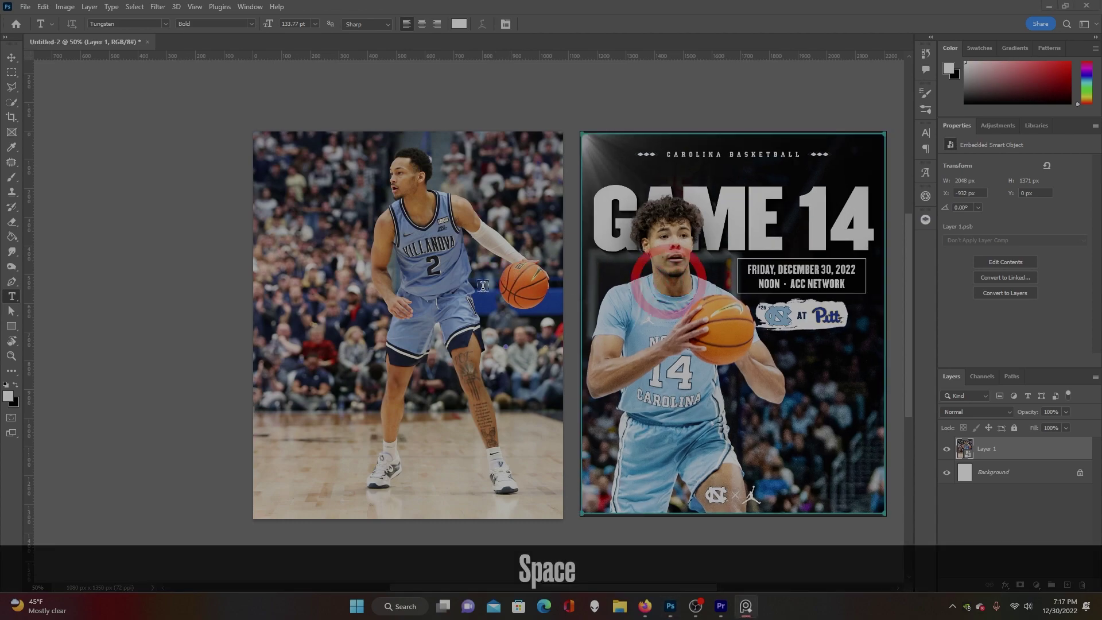
{"action": "key", "text": "v"}
{"action": "key", "text": "space"}
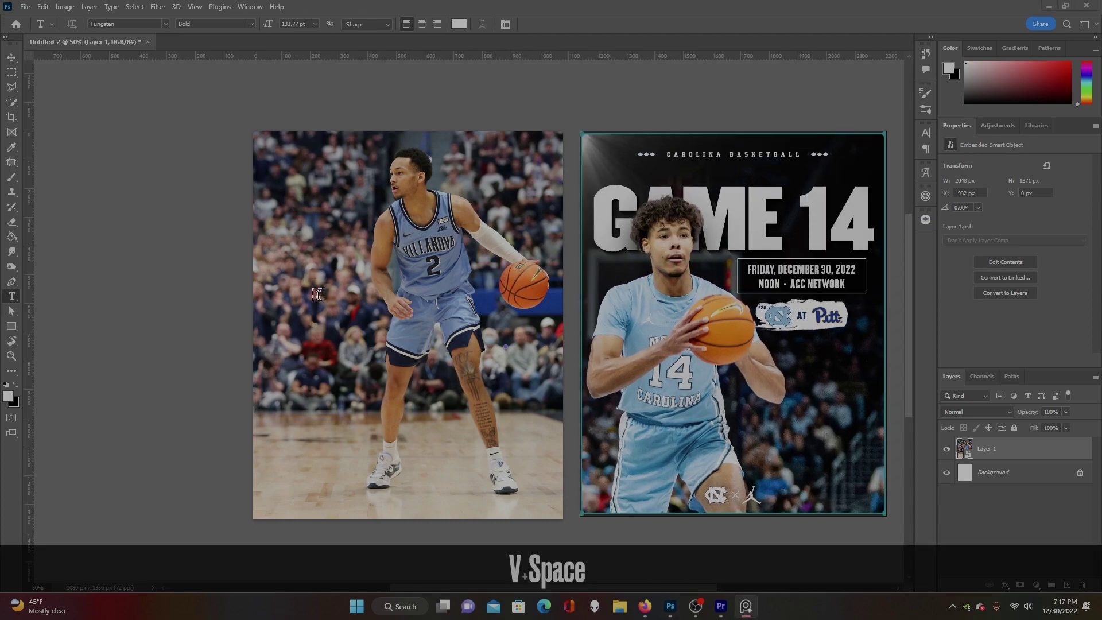
Add the text "GAMEDAY" in Tungsten Bold over the player and enlarge it to 273 pt.
{"action": "left_click", "coordinate": [400, 282]}
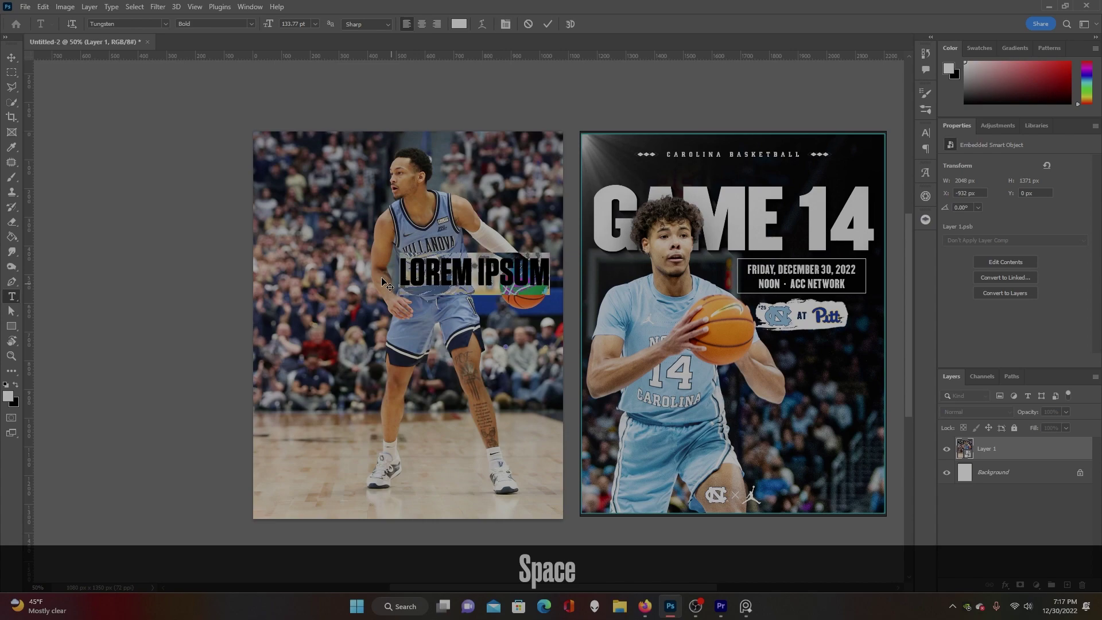
{"action": "type", "text": "GAMEDAY"}
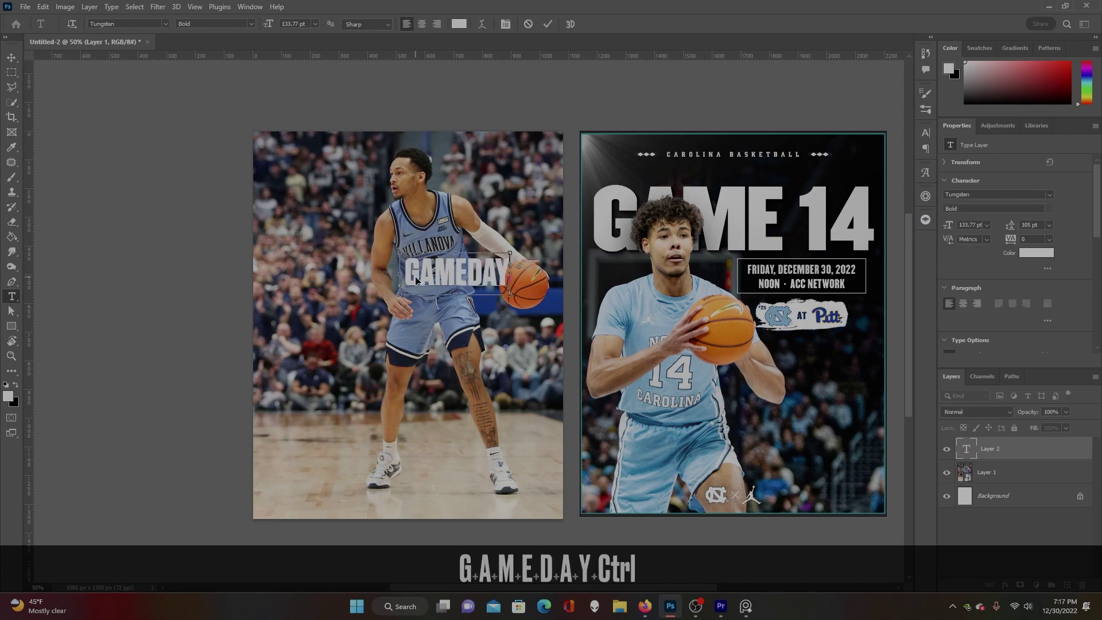
{"action": "key", "text": "ctrl+a"}
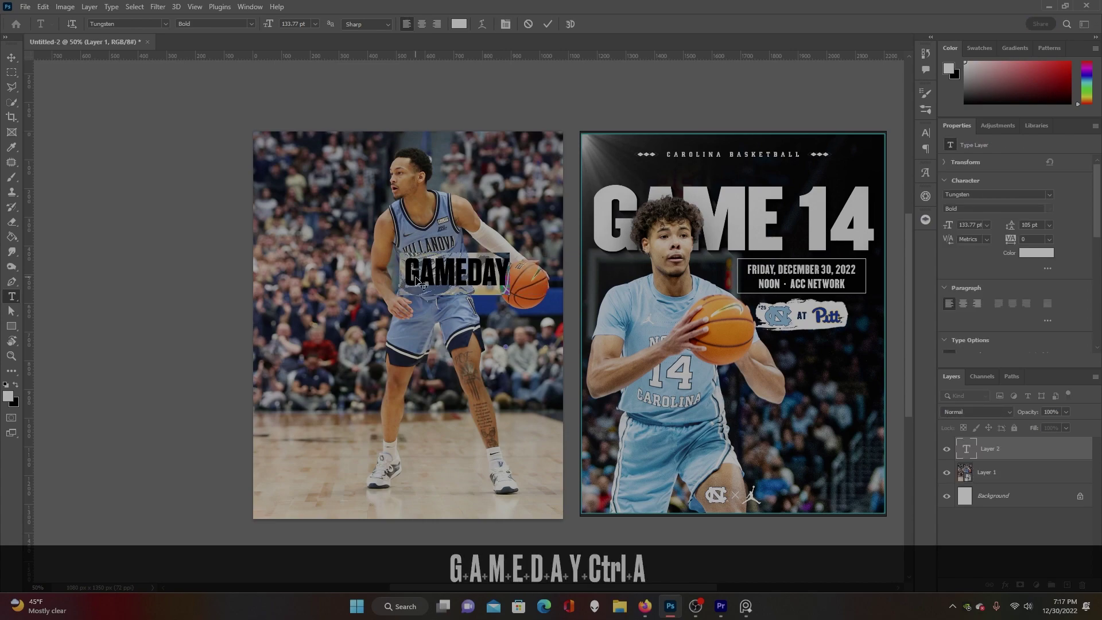
{"action": "left_click_drag", "start_coordinate": [269, 25], "coordinate": [351, 25]}
Move the GAMEDAY title up to the horizontal centre near the canvas top and scale it to about 125%.
{"action": "left_click", "coordinate": [14, 60]}
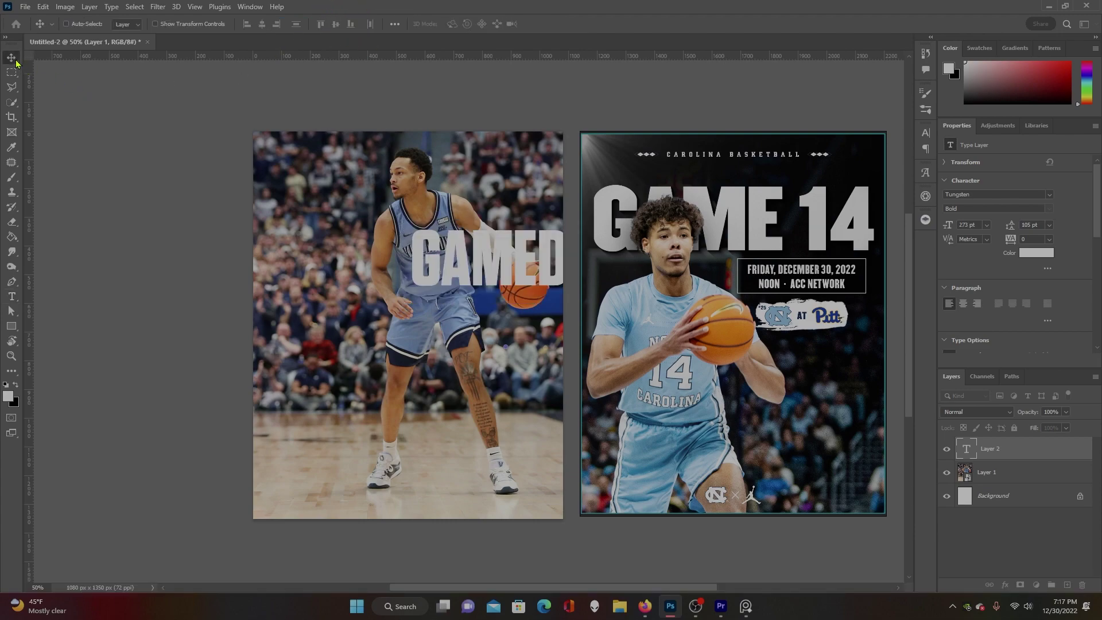
{"action": "left_click_drag", "start_coordinate": [519, 257], "coordinate": [407, 181]}
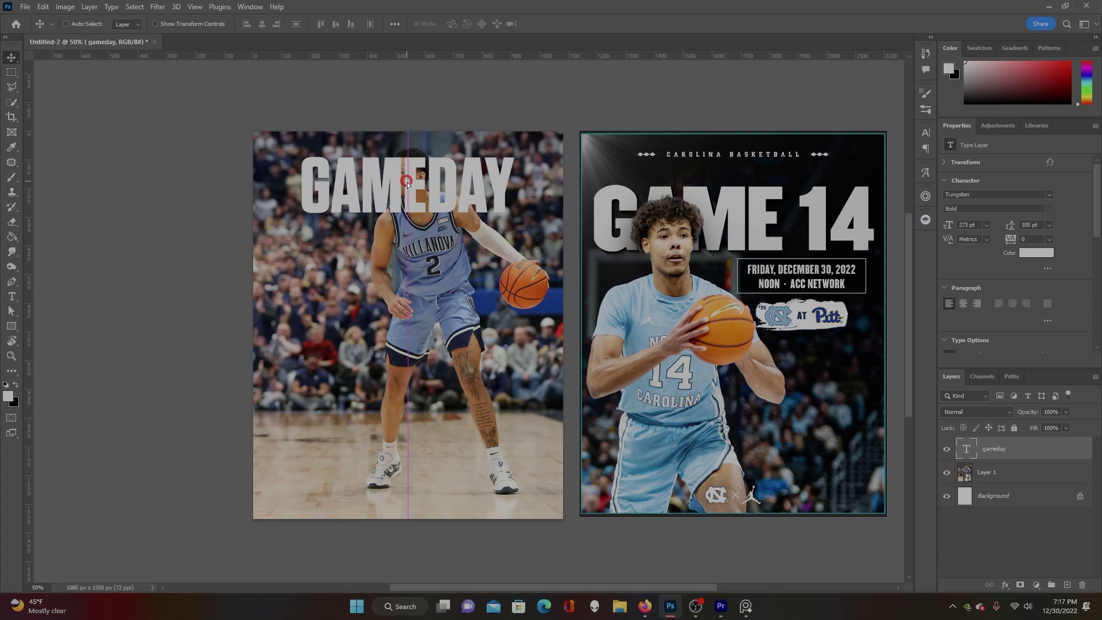
{"action": "key", "text": "ctrl+t"}
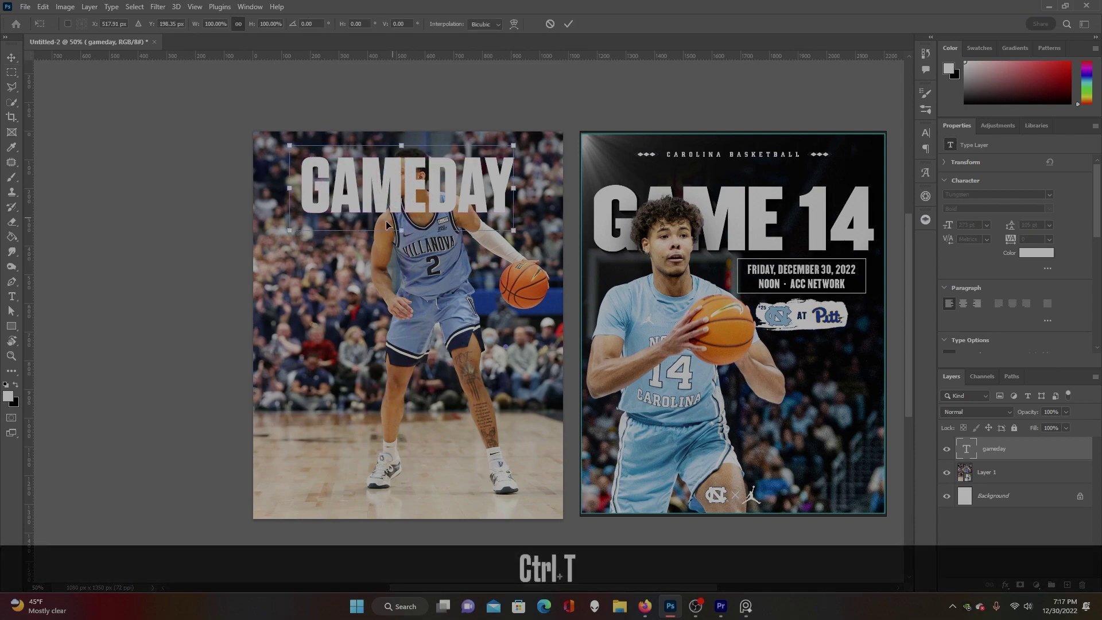
{"action": "left_click_drag", "start_coordinate": [402, 227], "coordinate": [411, 251]}
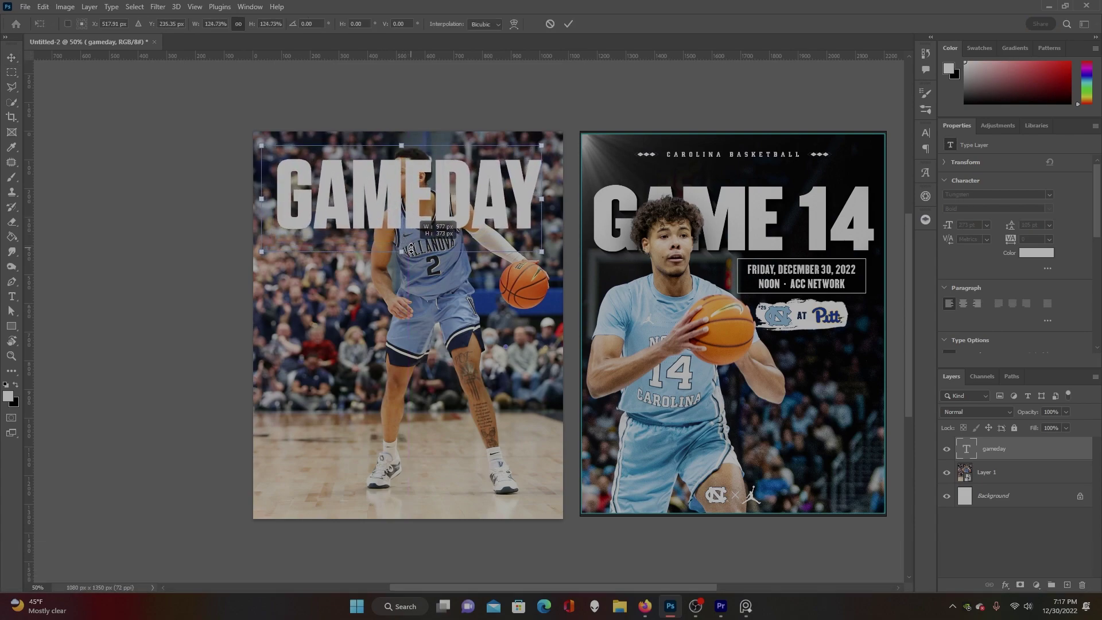
{"action": "key", "text": "Return"}
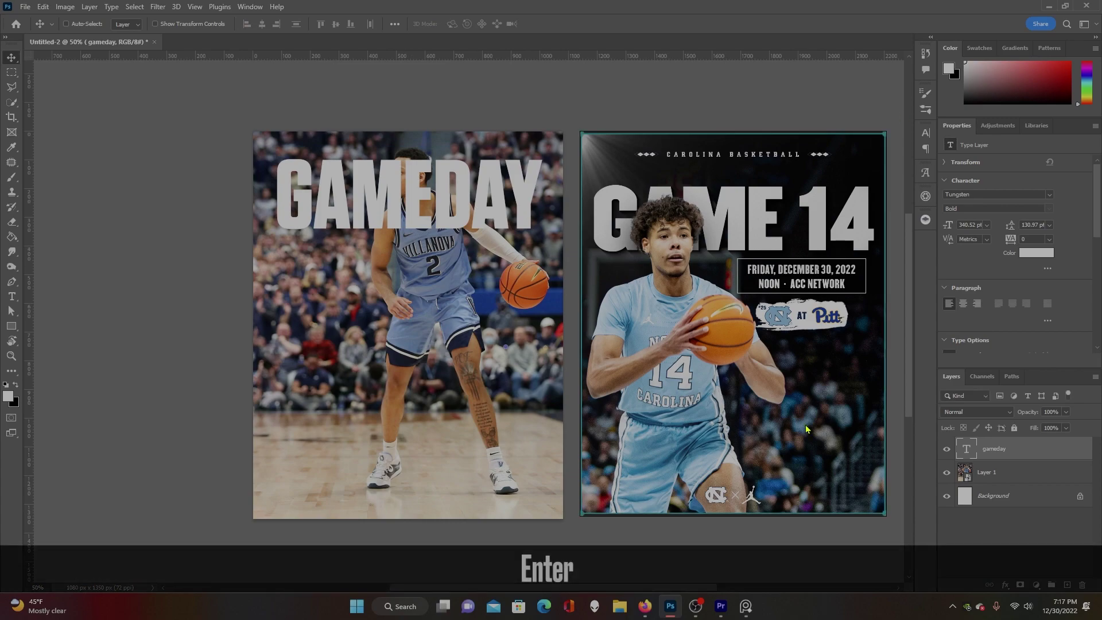
Shift the player photo horizontally to X -968 px, with its layer placed beneath the GAMEDAY text.
{"action": "left_click", "coordinate": [988, 476]}
{"action": "mouse_move", "coordinate": [465, 326]}
{"action": "left_mouse_down"}
{"action": "mouse_move", "coordinate": [455, 361]}
{"action": "mouse_move", "coordinate": [470, 324]}
{"action": "left_mouse_up"}
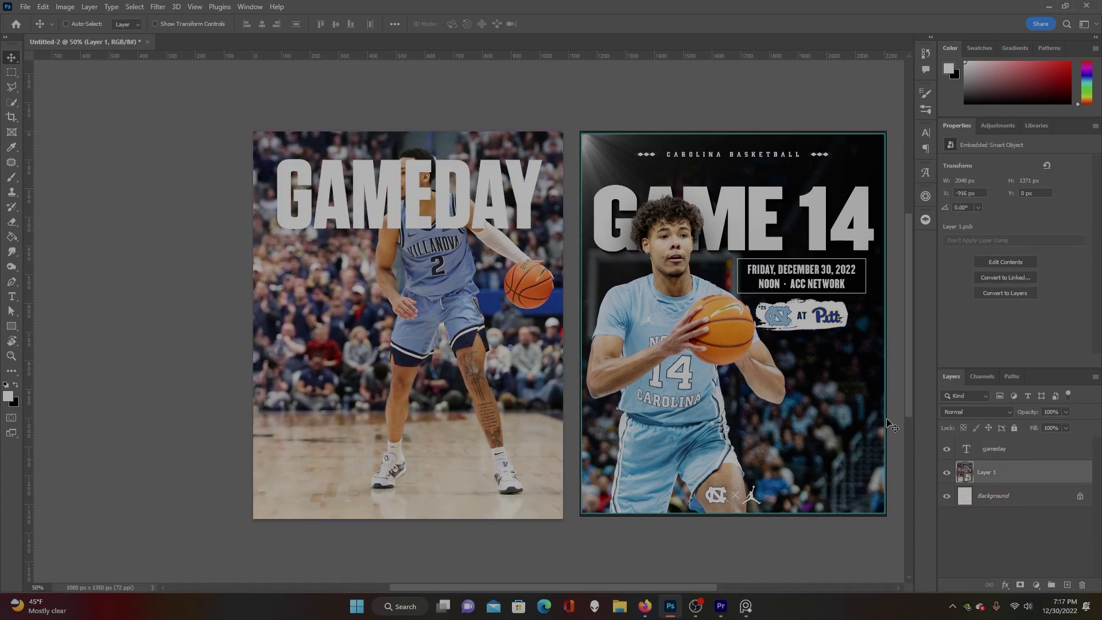
{"action": "left_click_drag", "start_coordinate": [996, 480], "coordinate": [988, 448]}
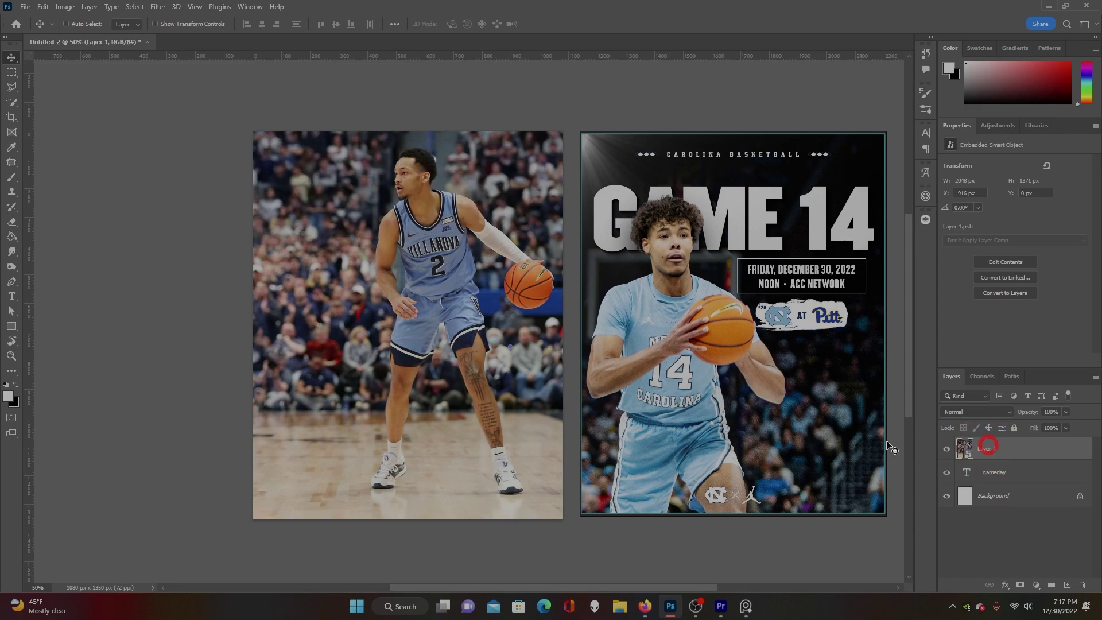
{"action": "left_click_drag", "start_coordinate": [459, 300], "coordinate": [440, 300]}
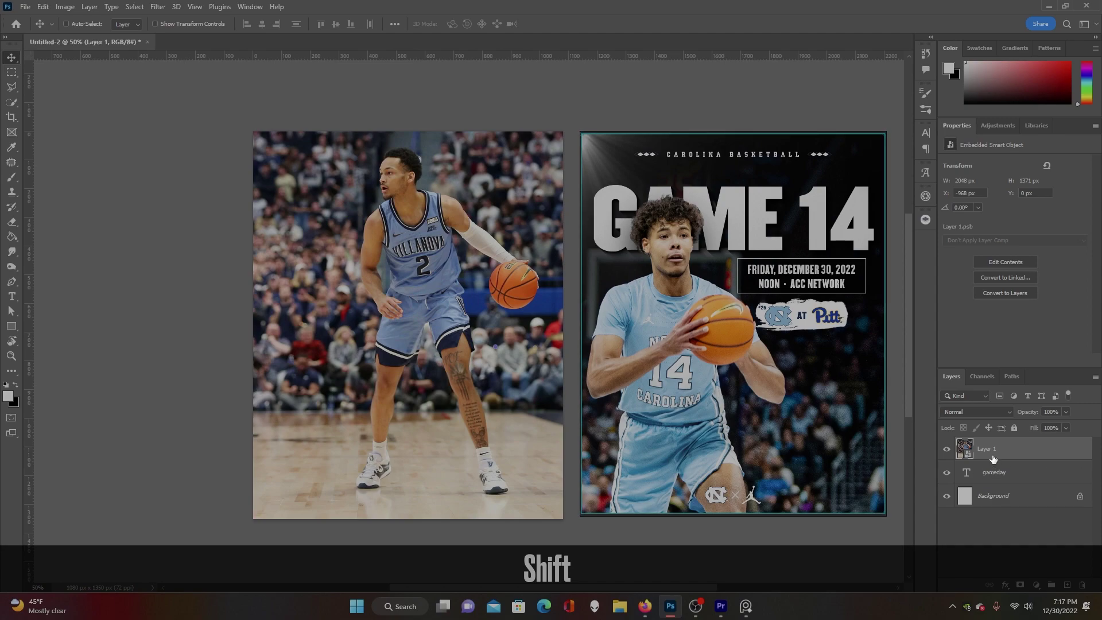
{"action": "left_click_drag", "start_coordinate": [980, 472], "coordinate": [981, 481]}
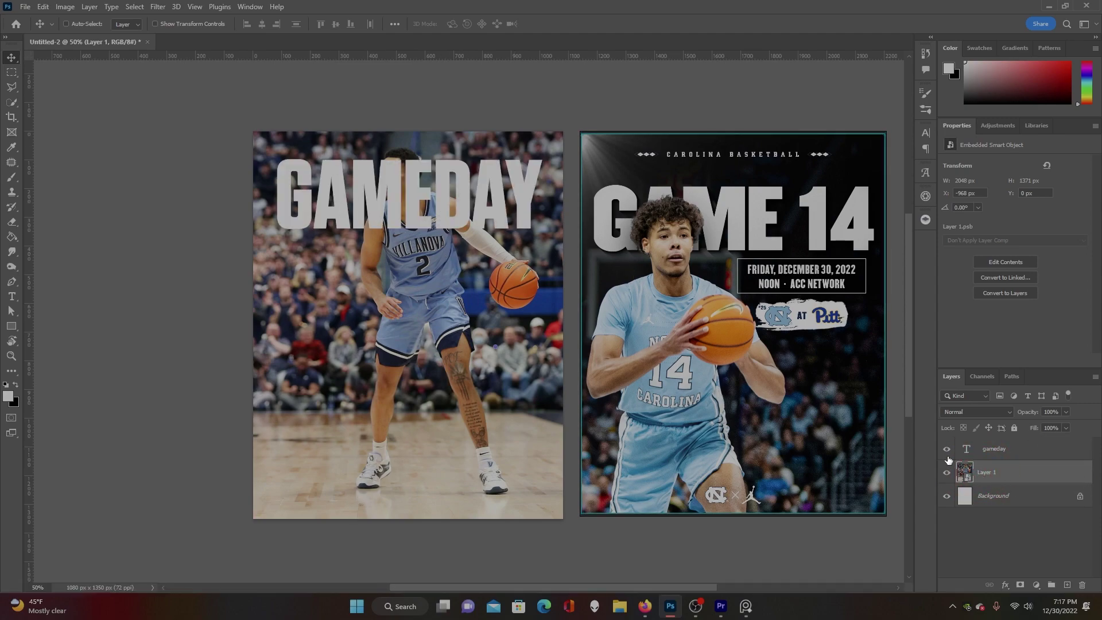
Duplicate the player photo layer, place the copy above the GAMEDAY text and rasterize it.
{"action": "key", "text": "ctrl+j"}
{"action": "left_click_drag", "start_coordinate": [991, 472], "coordinate": [985, 445]}
{"action": "right_click", "coordinate": [1020, 450]}
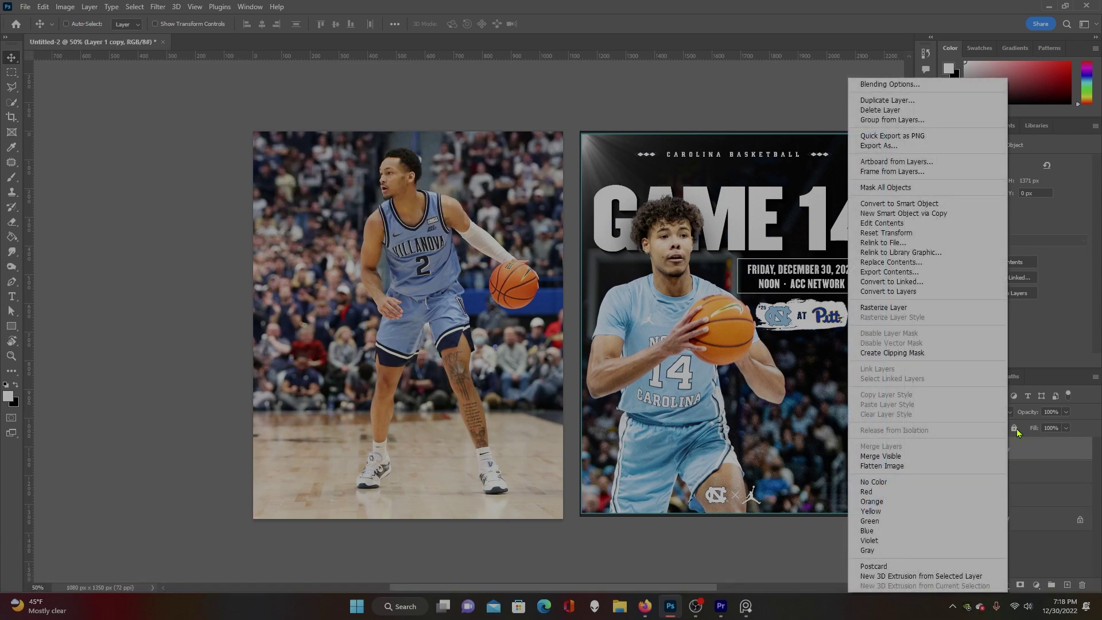
{"action": "left_click", "coordinate": [901, 308]}
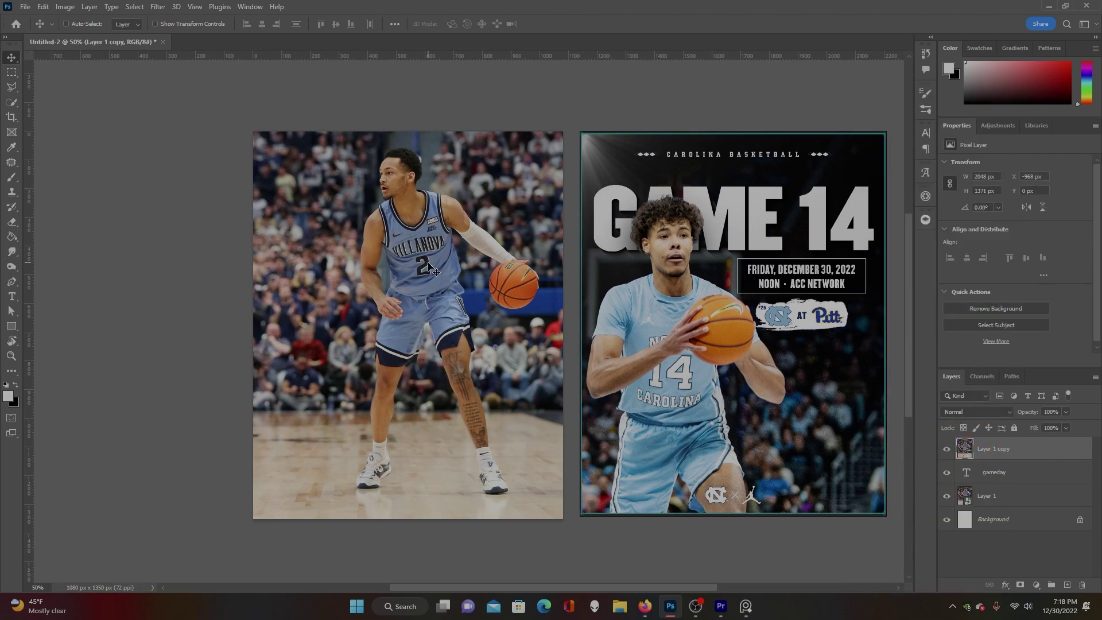
Cut out the player copy with the remove.bg plugin, then show the cutout, gameday text and Layer 1 photo again.
{"action": "left_click", "coordinate": [925, 219]}
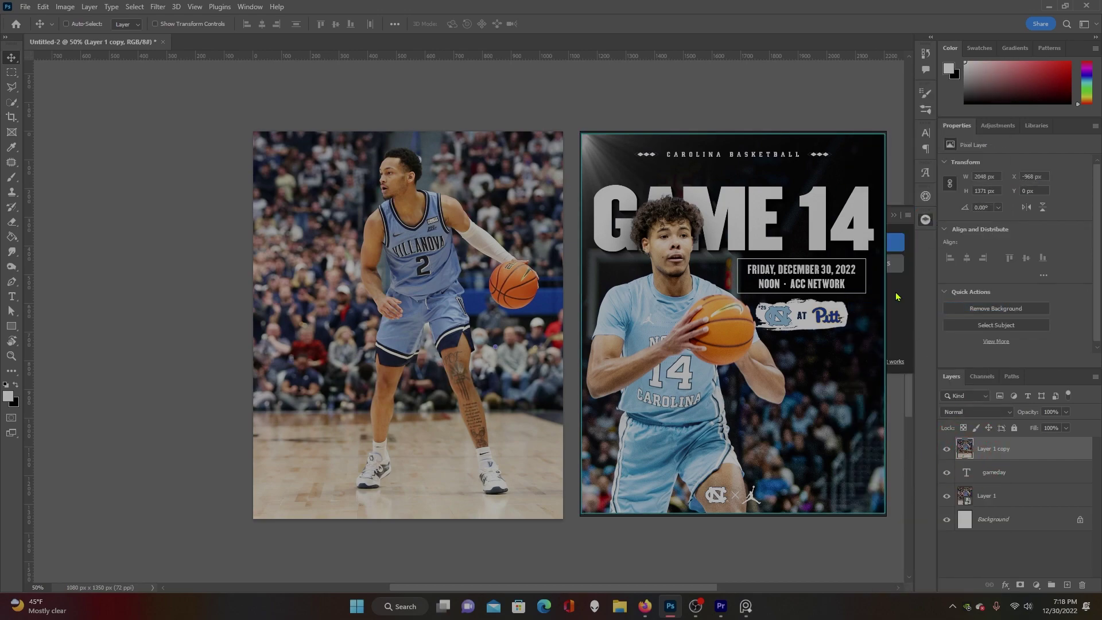
{"action": "left_click", "coordinate": [838, 241]}
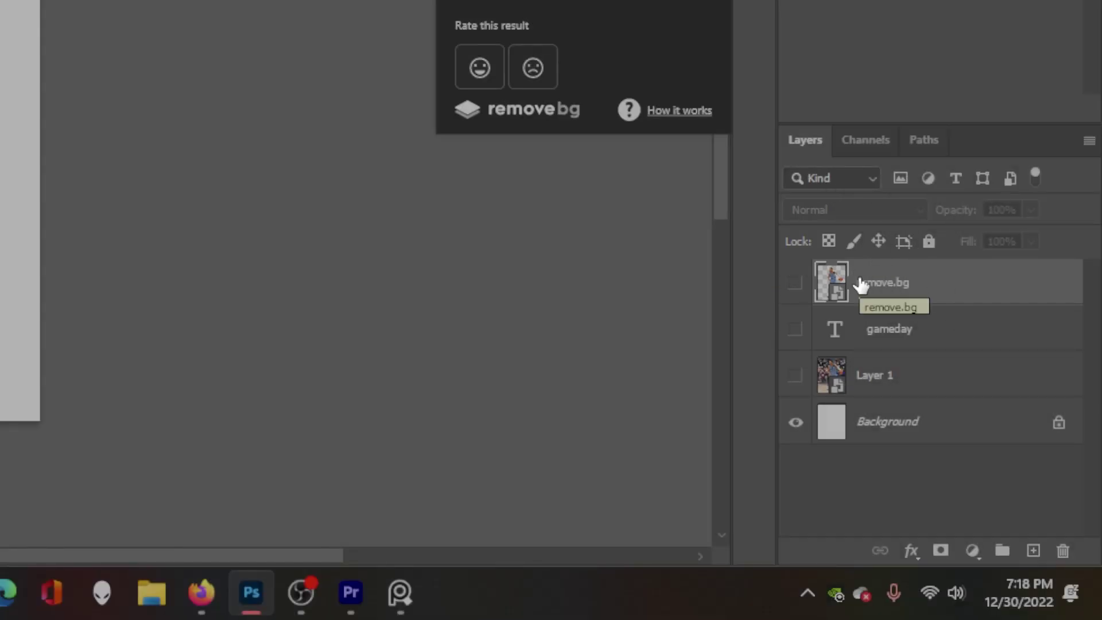
{"action": "left_click", "coordinate": [796, 282]}
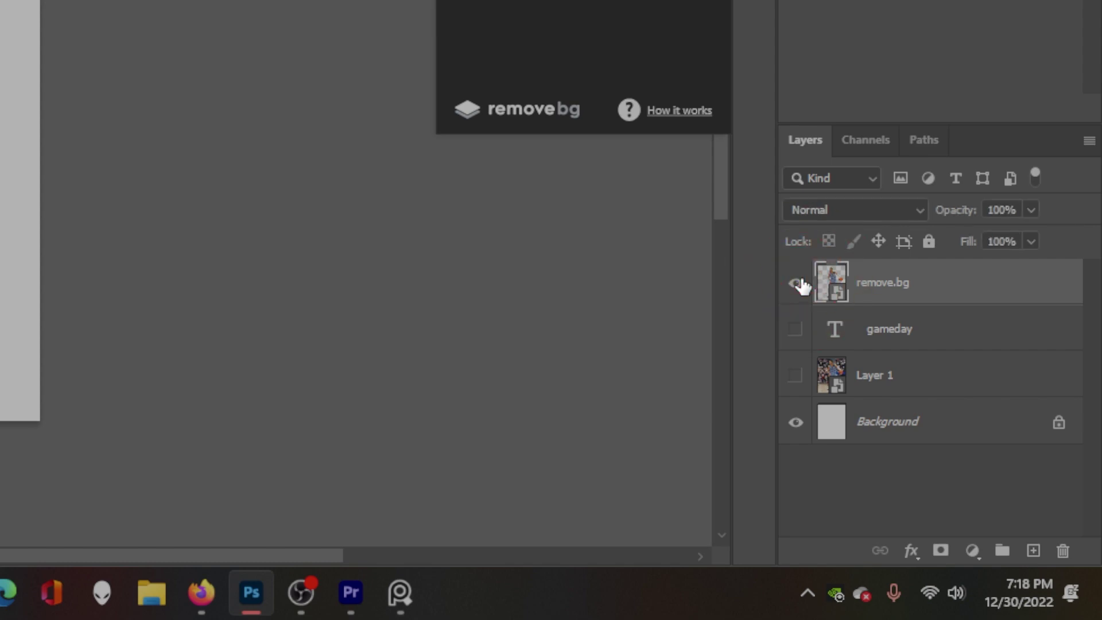
{"action": "left_click", "coordinate": [796, 328]}
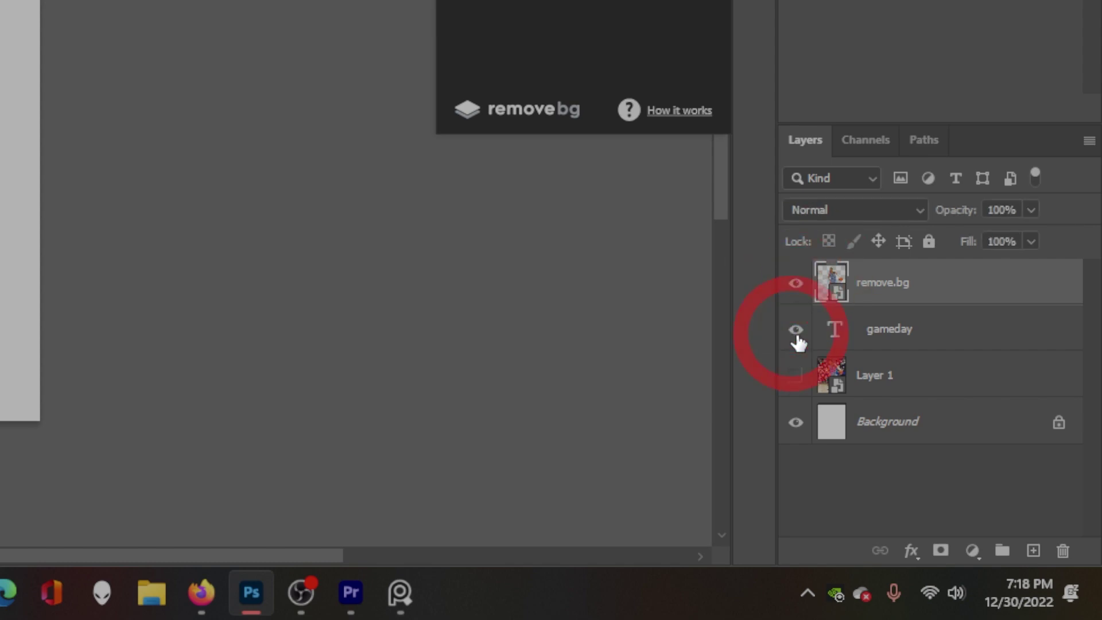
{"action": "left_click", "coordinate": [795, 374]}
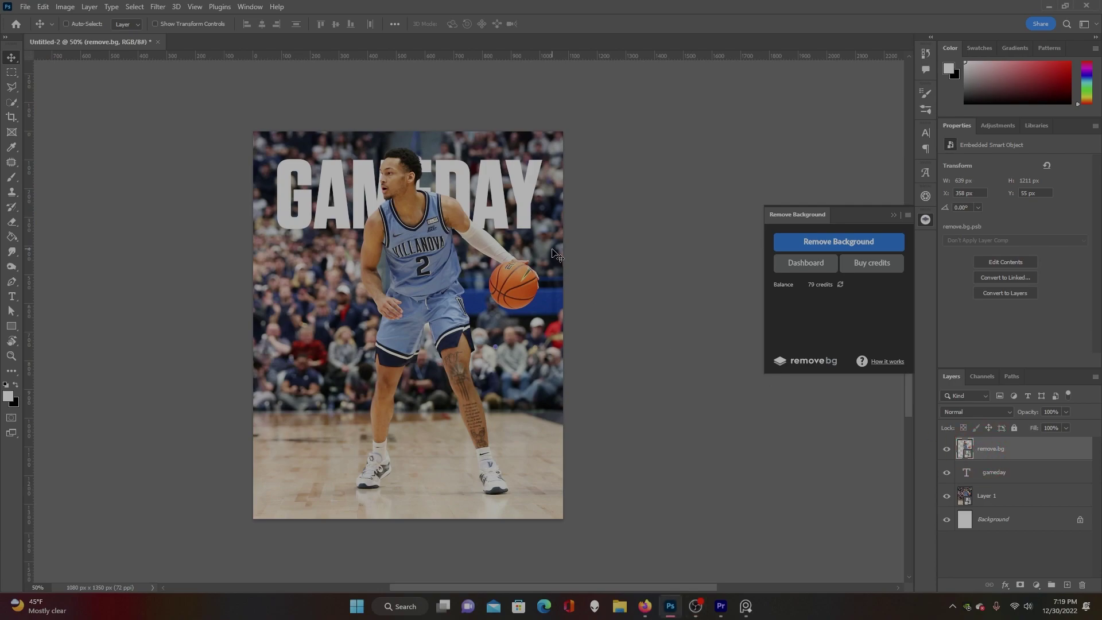
{"action": "left_click", "coordinate": [894, 215]}
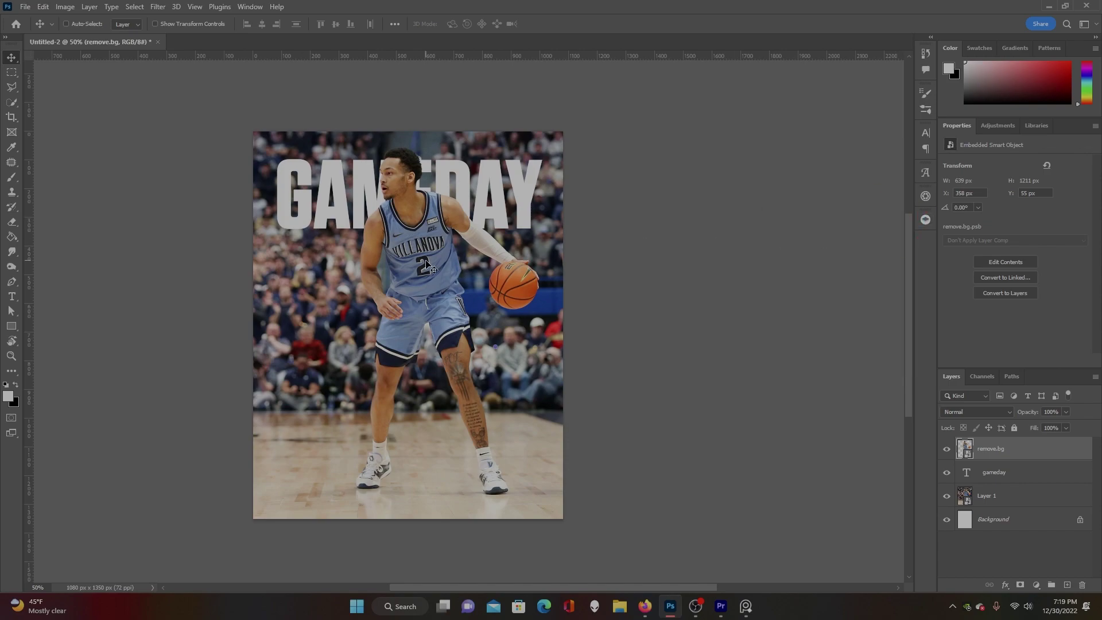
Select the player cutout and the original photo layer together and move them slightly to the right.
{"action": "key", "text": "ctrl"}
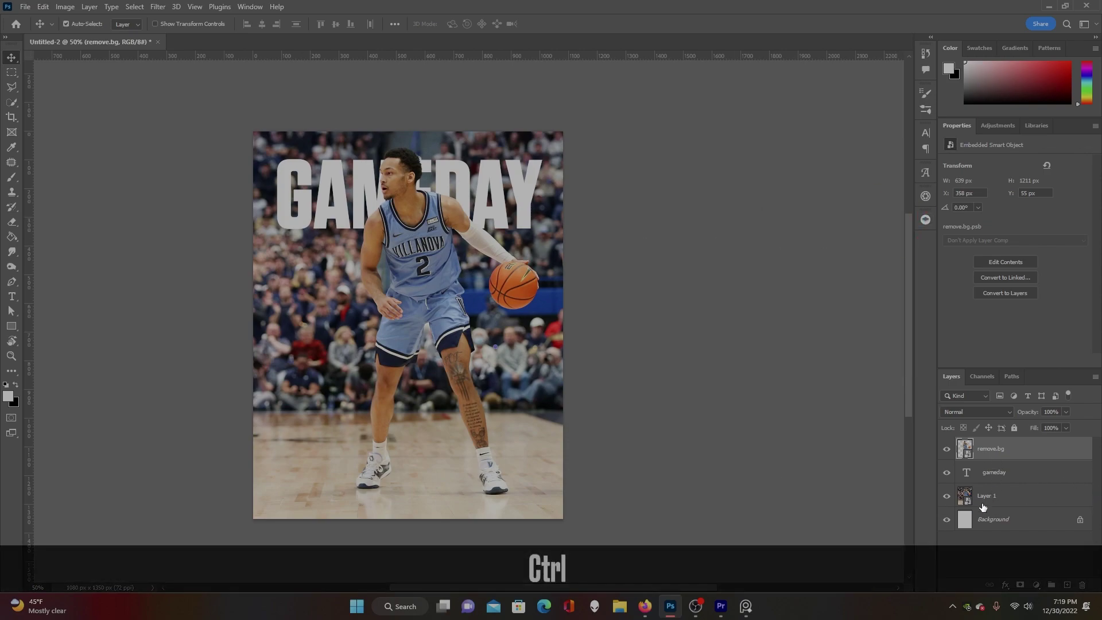
{"action": "left_click", "coordinate": [983, 497], "text": "ctrl"}
{"action": "mouse_move", "coordinate": [452, 277]}
{"action": "left_mouse_down"}
{"action": "mouse_move", "coordinate": [447, 311]}
{"action": "mouse_move", "coordinate": [447, 259]}
{"action": "mouse_move", "coordinate": [455, 273]}
{"action": "left_mouse_up"}
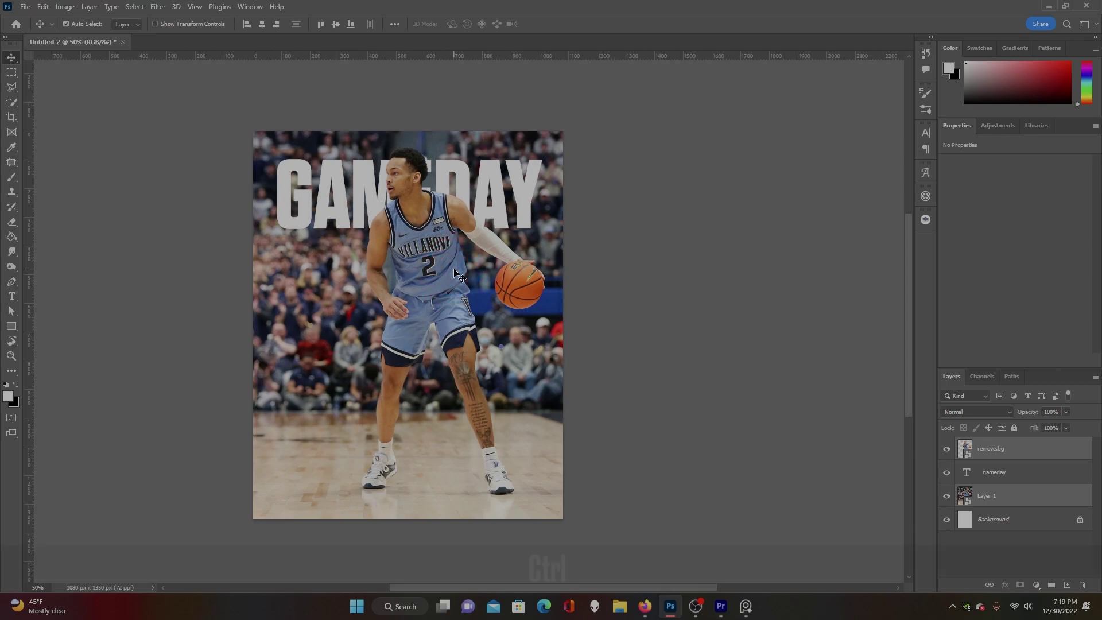
Scale the cutout and photo together to about 85%, aligned to the canvas bottom and shifted right so the photo spans the full width.
{"action": "key", "text": "ctrl+t"}
{"action": "left_click_drag", "start_coordinate": [275, 132], "coordinate": [290, 228]}
{"action": "left_click_drag", "start_coordinate": [380, 385], "coordinate": [406, 373]}
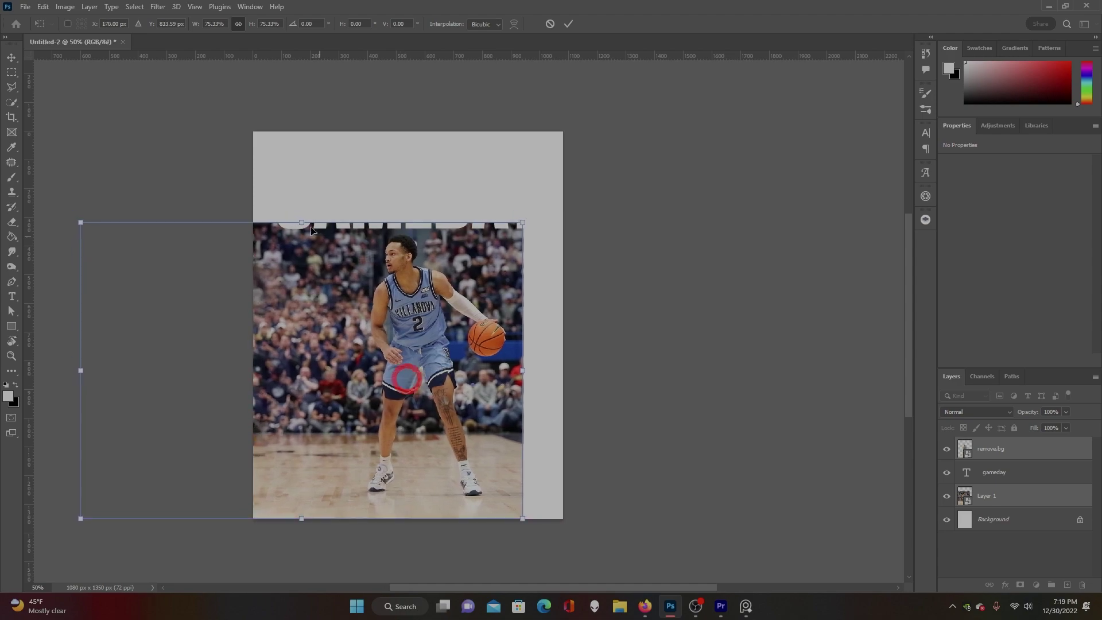
{"action": "left_click_drag", "start_coordinate": [300, 218], "coordinate": [306, 178]}
{"action": "left_click_drag", "start_coordinate": [494, 353], "coordinate": [480, 353]}
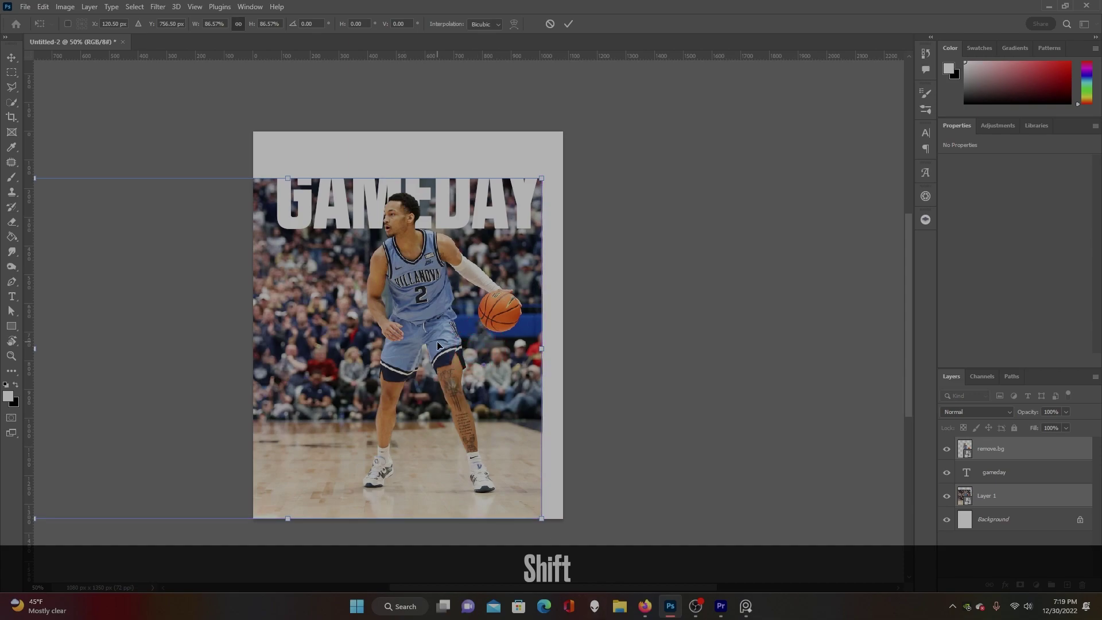
{"action": "left_click_drag", "start_coordinate": [430, 316], "coordinate": [464, 320]}
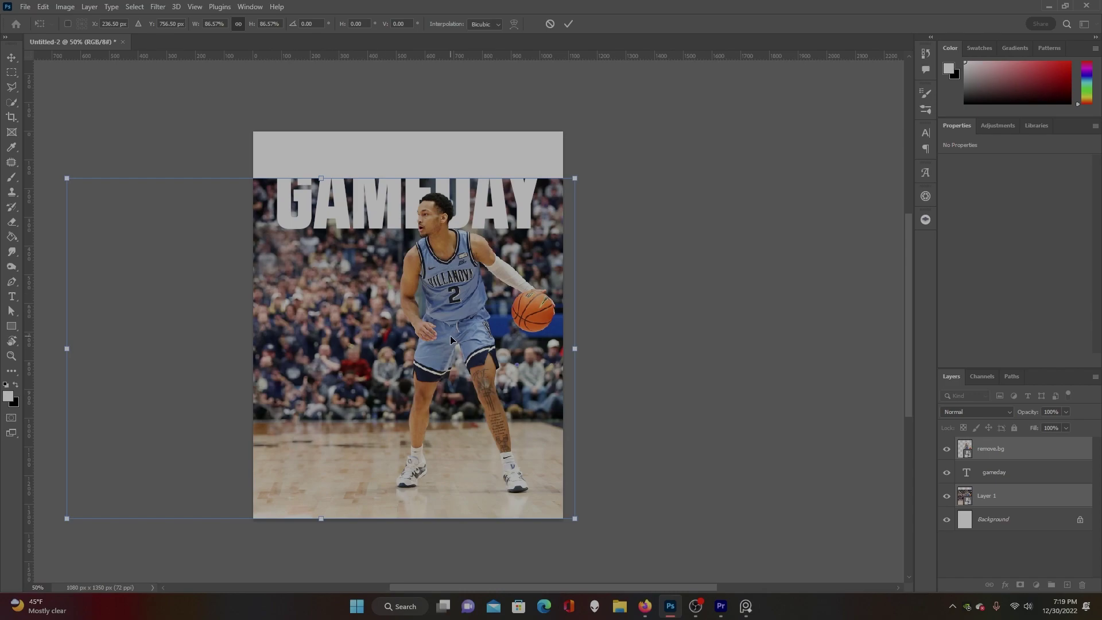
{"action": "left_click_drag", "start_coordinate": [321, 179], "coordinate": [321, 183]}
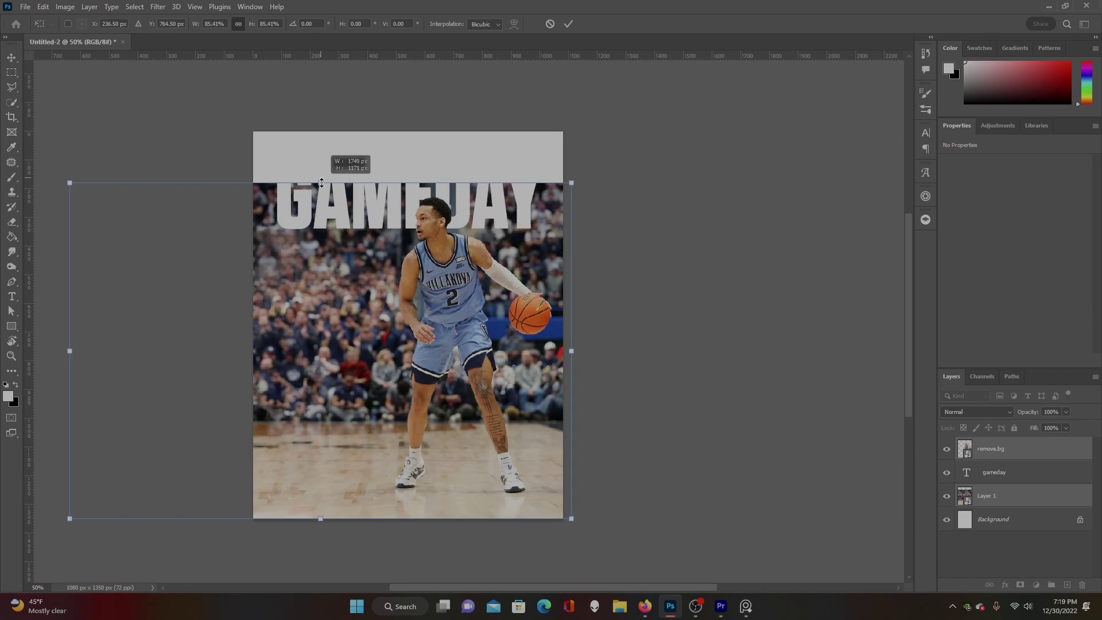
{"action": "left_click_drag", "start_coordinate": [340, 261], "coordinate": [345, 262]}
{"action": "key", "text": "shift"}
{"action": "key", "text": "shift+Return"}
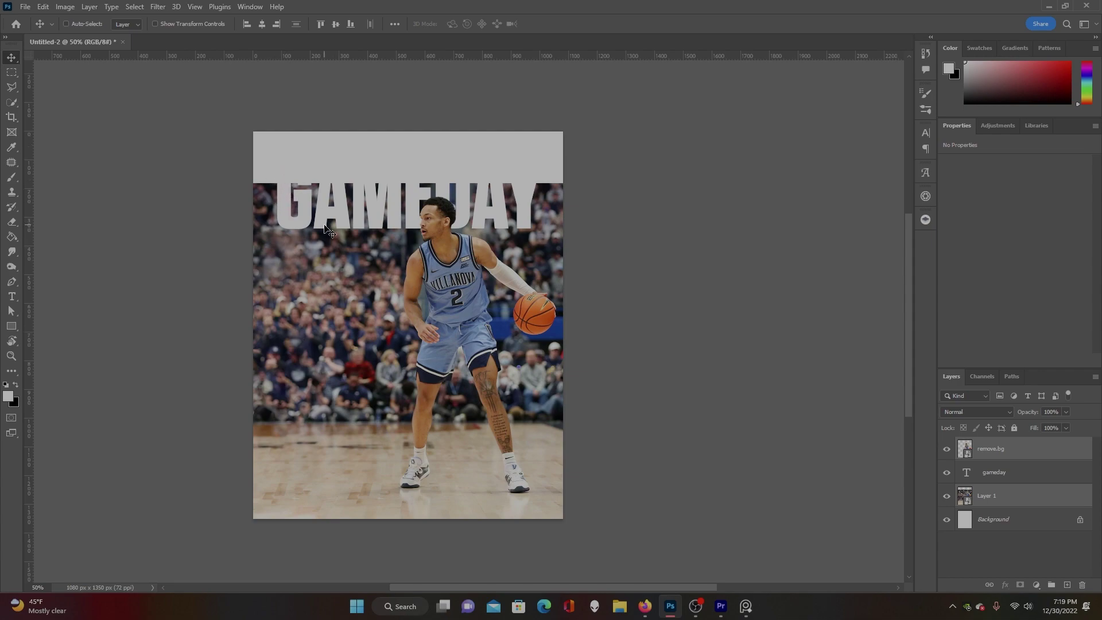
Open the contents of the Layer 1 photo smart object and select the bottom layer inside it.
{"action": "left_click", "coordinate": [1026, 503]}
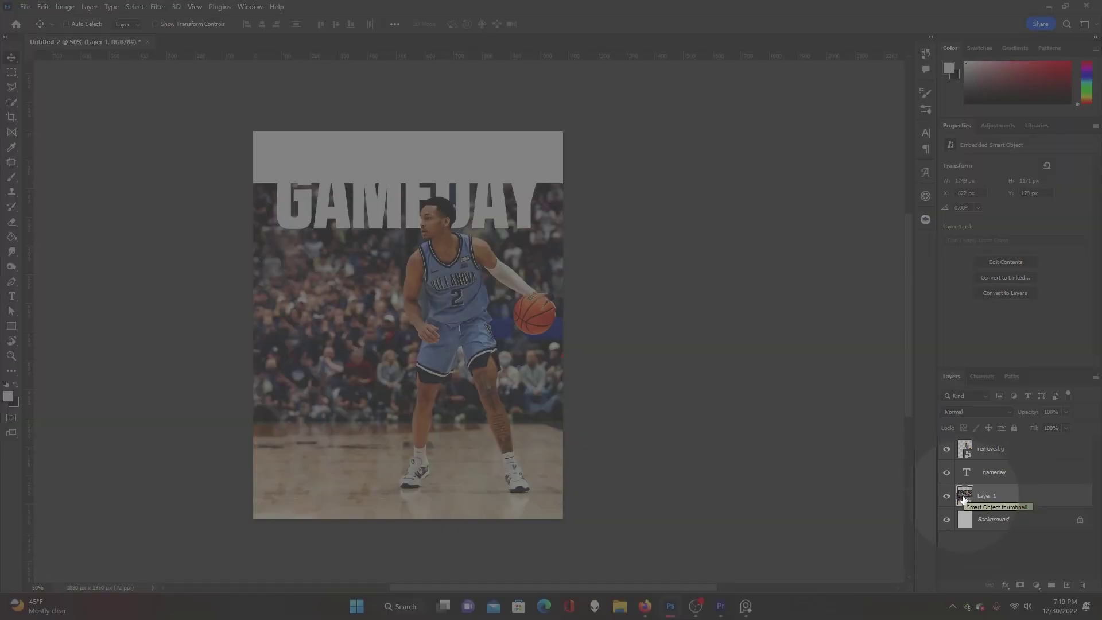
{"action": "double_click", "coordinate": [964, 497]}
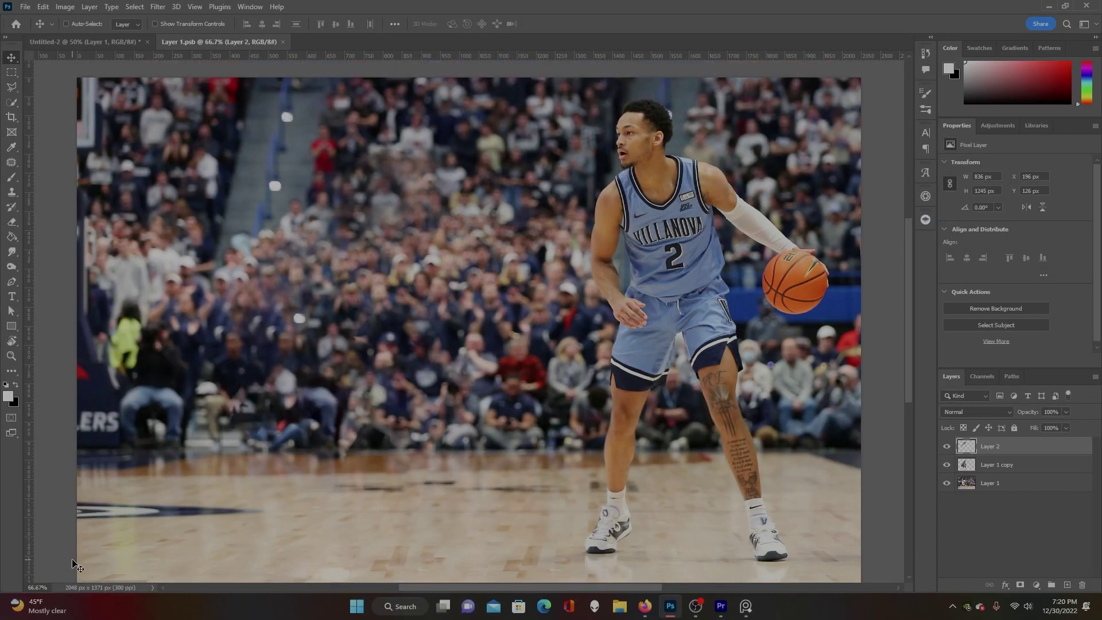
{"action": "left_click", "coordinate": [36, 588]}
{"action": "type", "text": "50"}
{"action": "key", "text": "Return"}
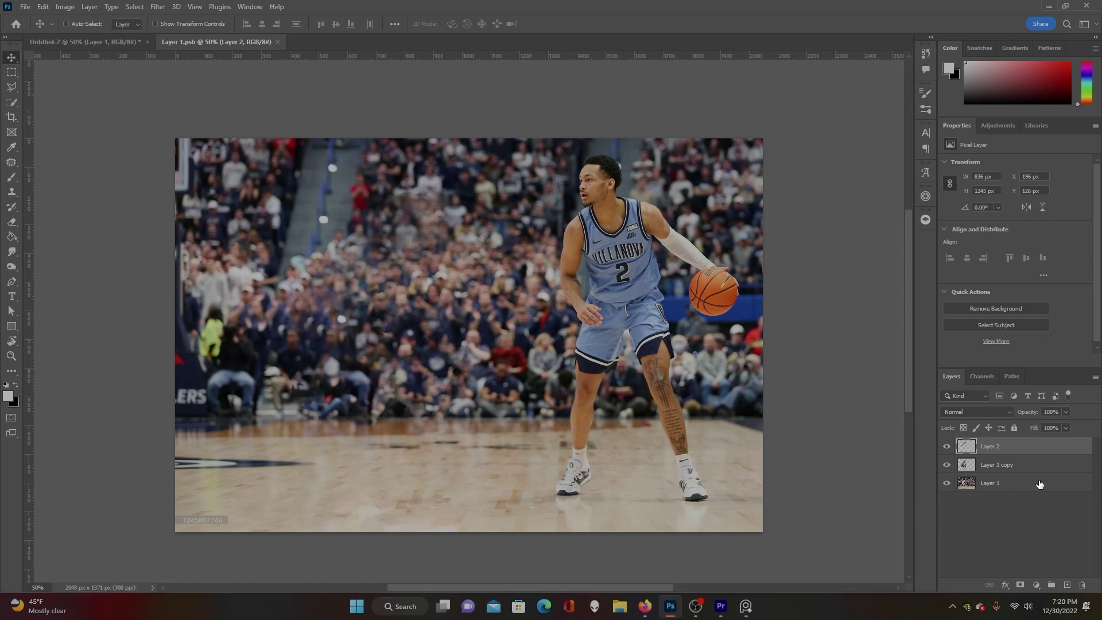
{"action": "left_click", "coordinate": [984, 484]}
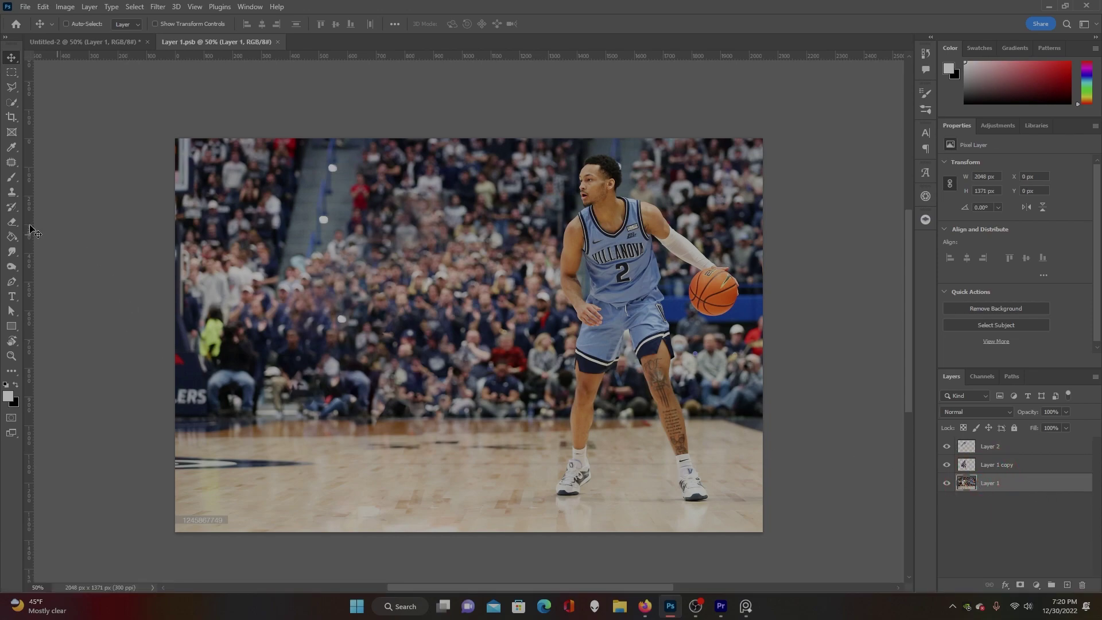
Extend the photo canvas upward to 2048 x 2067 px with a content-aware crop that fills the added area with crowd.
{"action": "left_click_drag", "start_coordinate": [11, 118], "coordinate": [40, 122]}
{"action": "scroll", "coordinate": [469, 333], "scroll_direction": "up", "scroll_amount": 3}
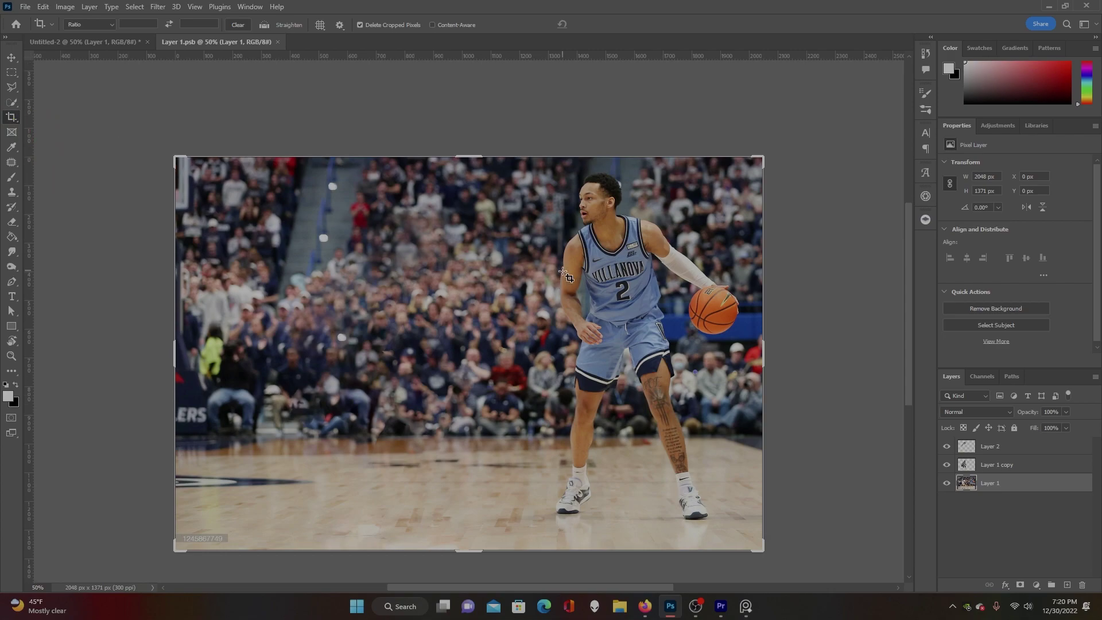
{"action": "left_click", "coordinate": [432, 24]}
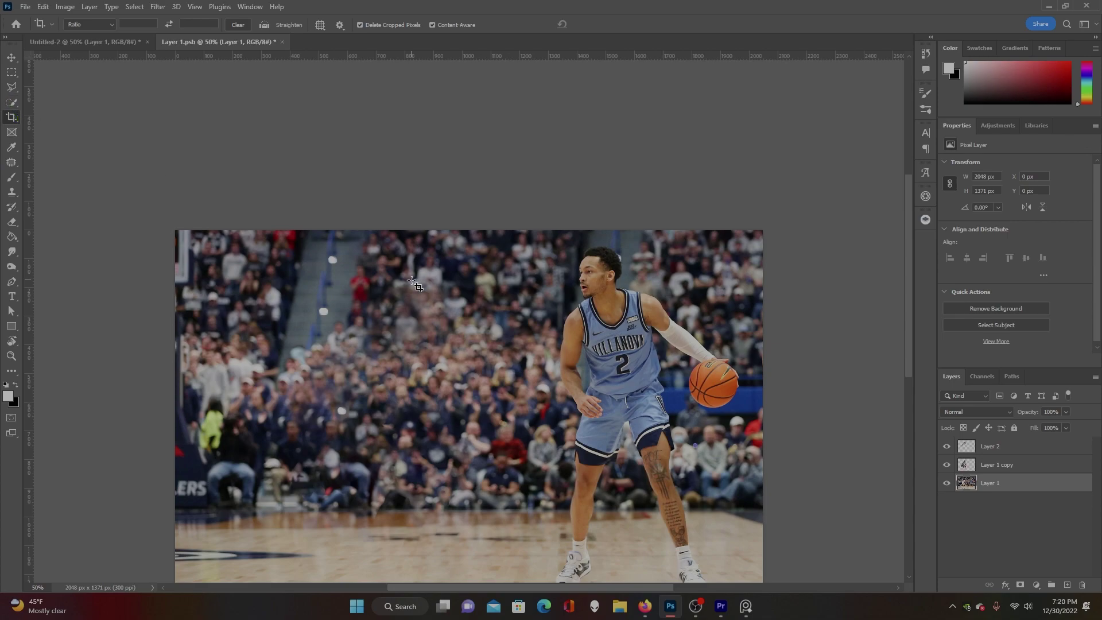
{"action": "scroll", "coordinate": [264, 248], "scroll_direction": "down", "scroll_amount": 1}
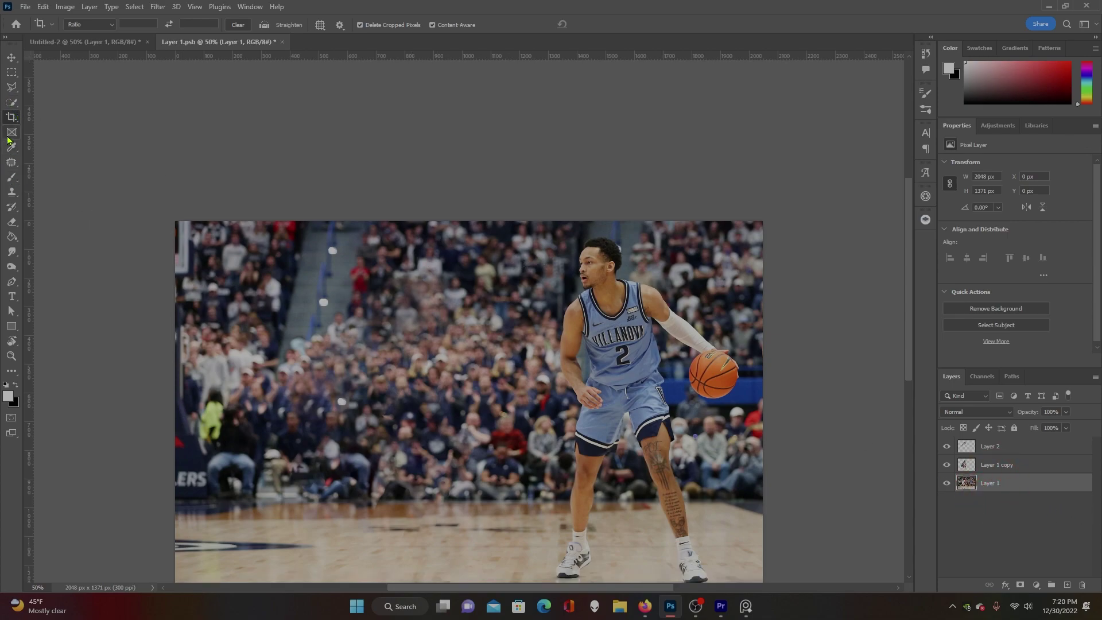
{"action": "left_click", "coordinate": [11, 117]}
{"action": "left_click_drag", "start_coordinate": [471, 220], "coordinate": [471, 119]}
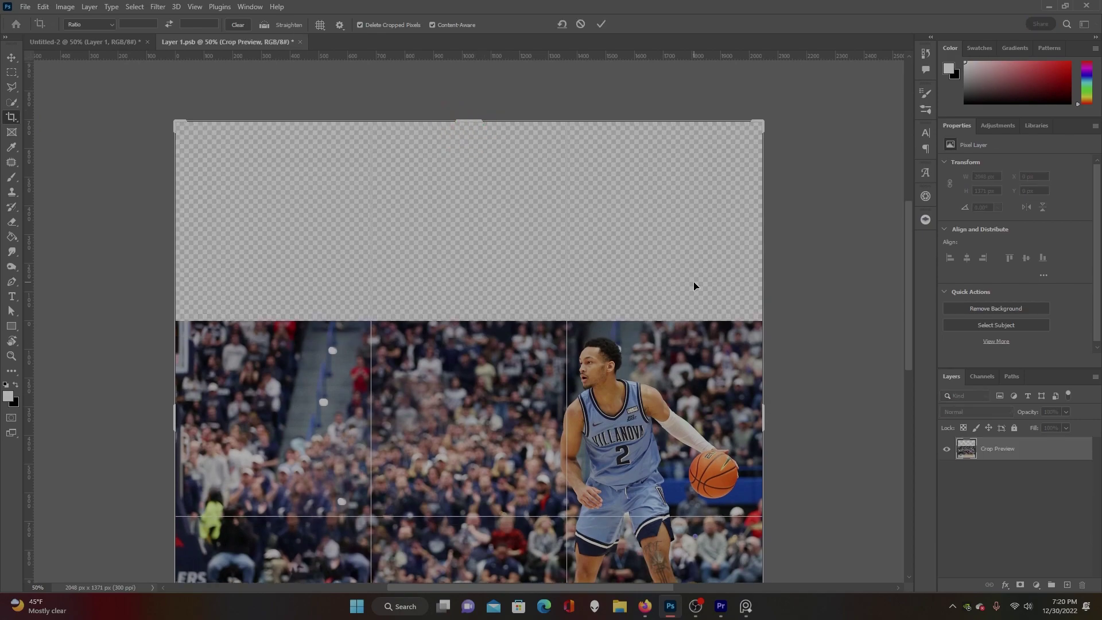
{"action": "left_click", "coordinate": [602, 25]}
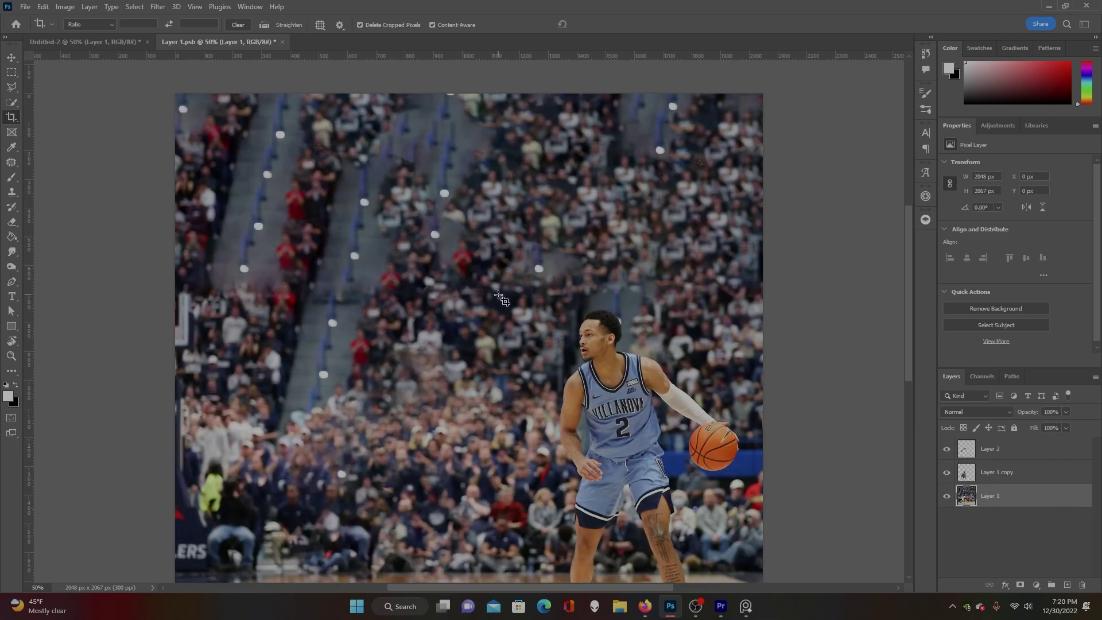
Close the photo's smart object and save its changes into the poster.
{"action": "left_click", "coordinate": [12, 58]}
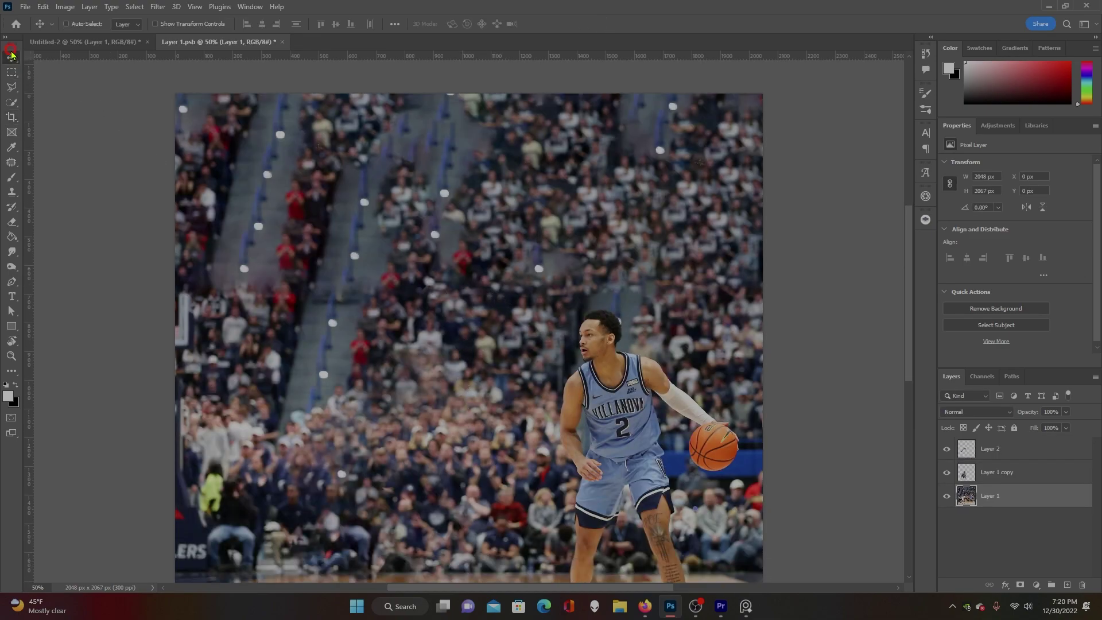
{"action": "left_click", "coordinate": [527, 405]}
{"action": "key", "text": "space"}
{"action": "left_click_drag", "start_coordinate": [527, 329], "coordinate": [405, 356]}
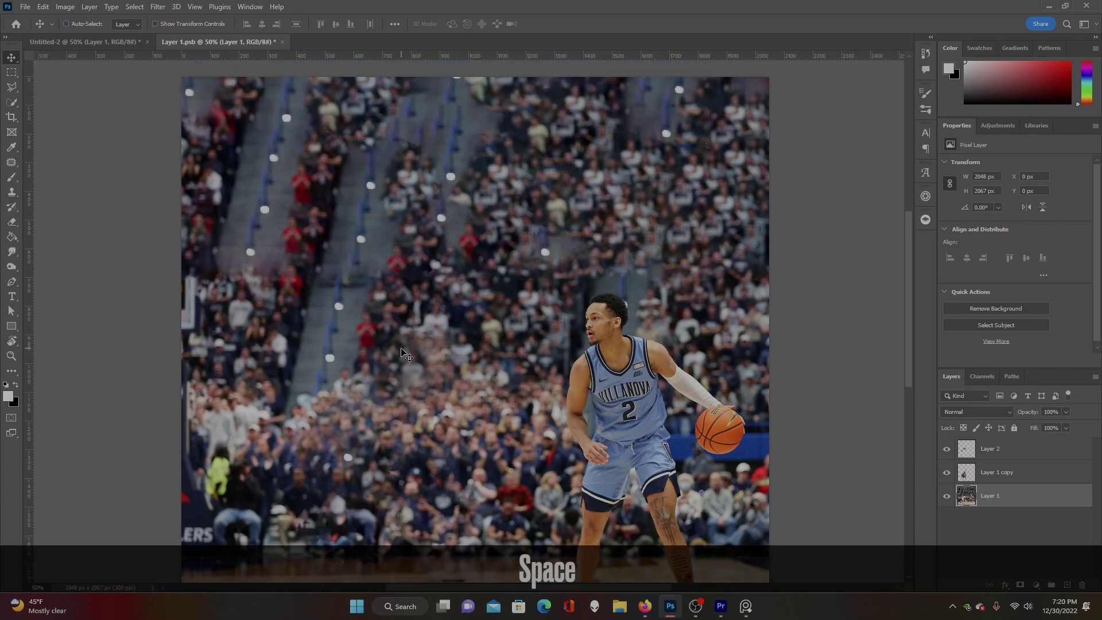
{"action": "left_click", "coordinate": [282, 42]}
{"action": "left_click", "coordinate": [497, 224]}
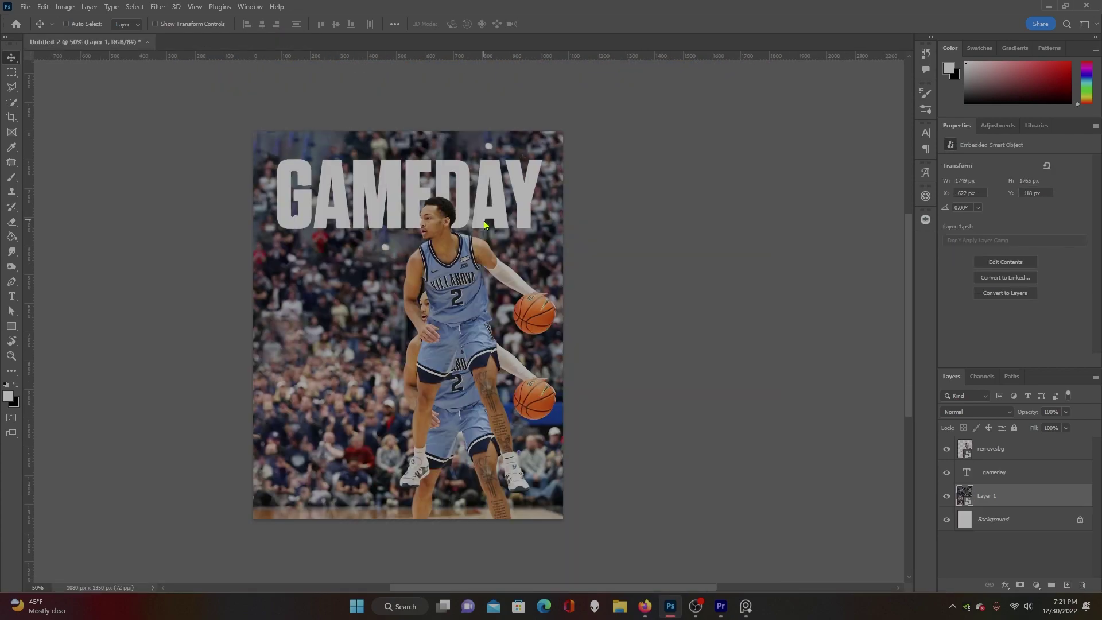
Move the extended photo up to cover the poster, then shift the player cutout down about 40 px to align with the player in the photo.
{"action": "left_click_drag", "start_coordinate": [402, 361], "coordinate": [446, 290]}
{"action": "left_click", "coordinate": [947, 448]}
{"action": "left_click", "coordinate": [991, 449]}
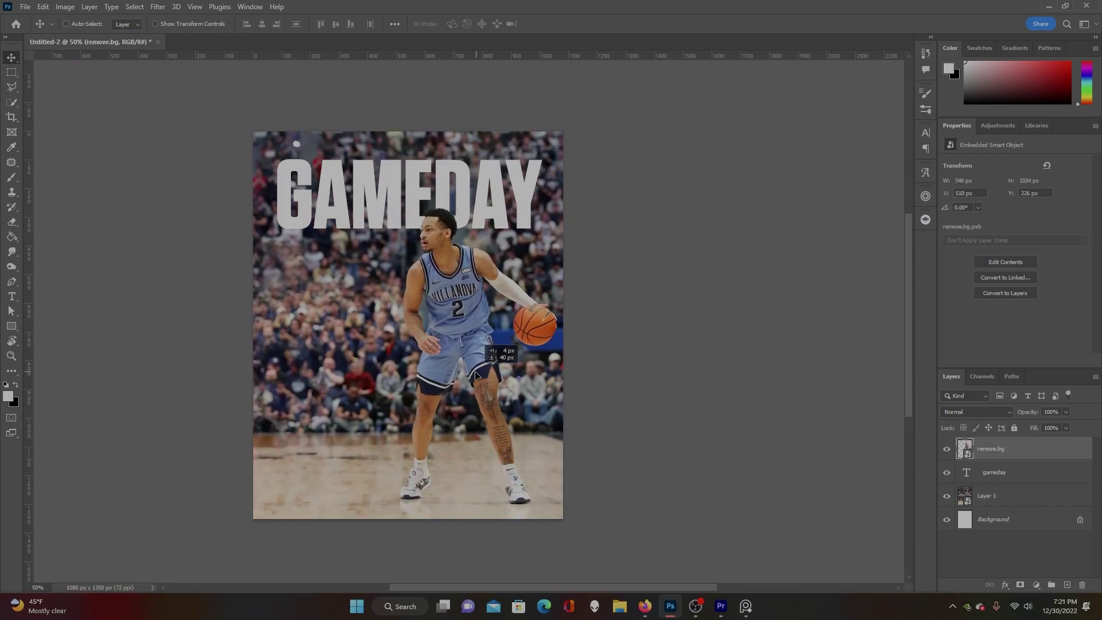
{"action": "key", "text": "Right"}
{"action": "key", "text": "Right"}
{"action": "key", "text": "Left"}
{"action": "key", "text": "Left"}
{"action": "key", "text": "Left"}
{"action": "key", "text": "Right"}
{"action": "key", "text": "Right"}
{"action": "key", "text": "Left"}
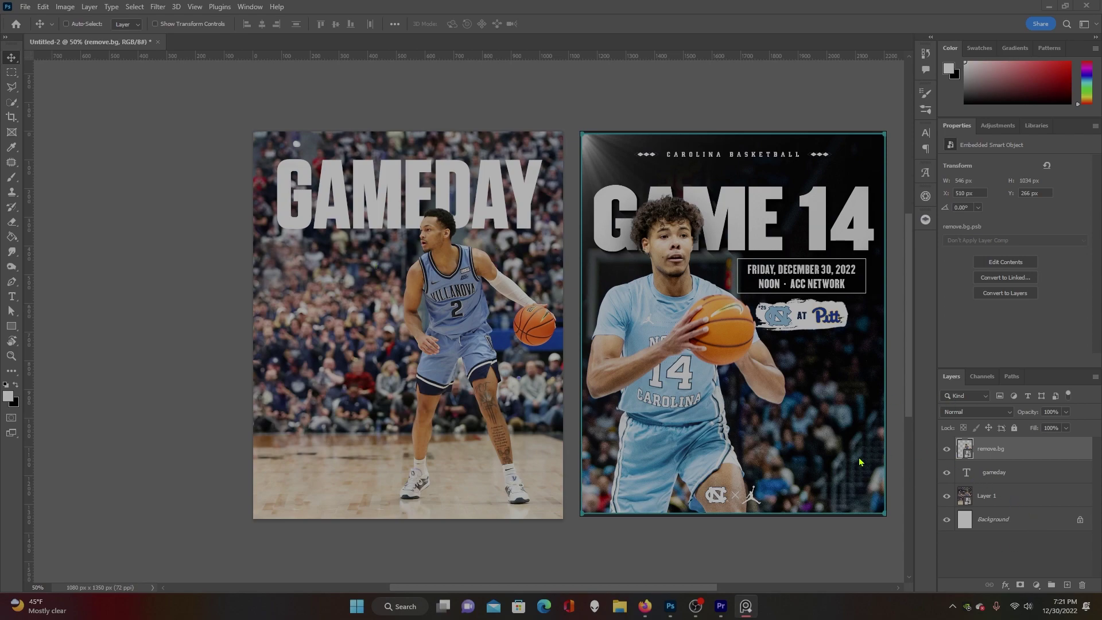
Set up the Gradient tool with black as the foreground colour and the Basics foreground-to-transparent preset.
{"action": "left_click", "coordinate": [671, 600]}
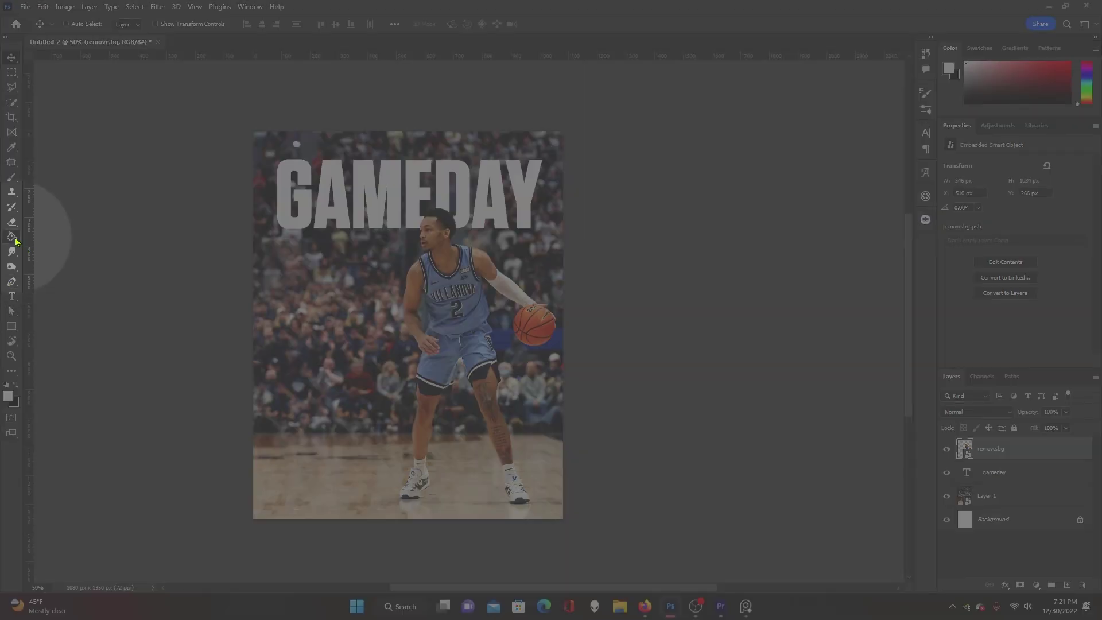
{"action": "left_click", "coordinate": [11, 237]}
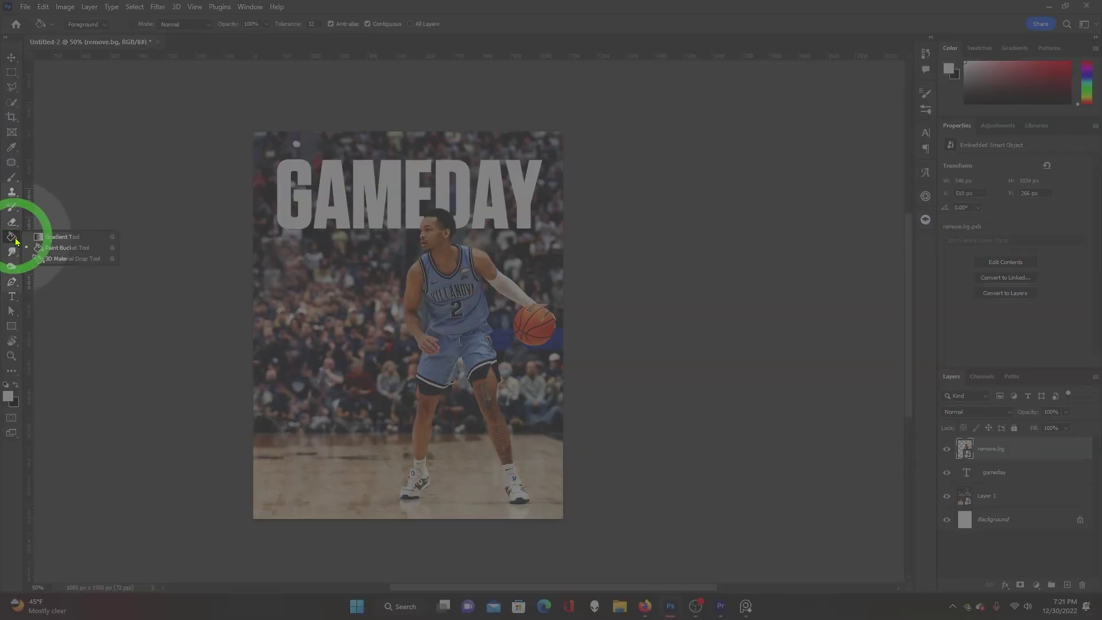
{"action": "left_click", "coordinate": [85, 241]}
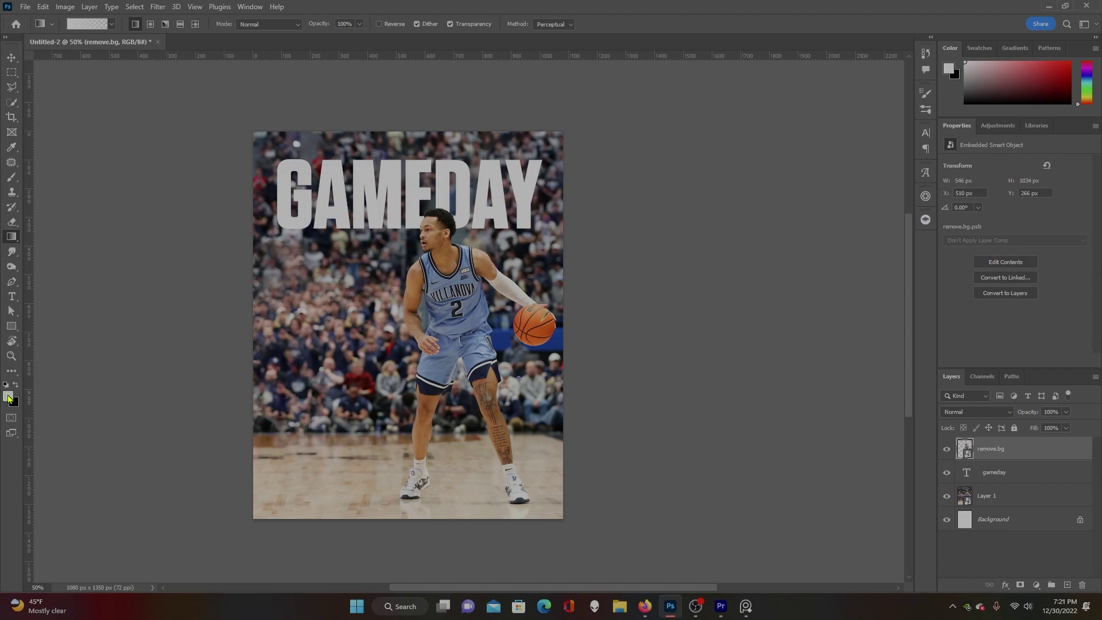
{"action": "key", "text": "x"}
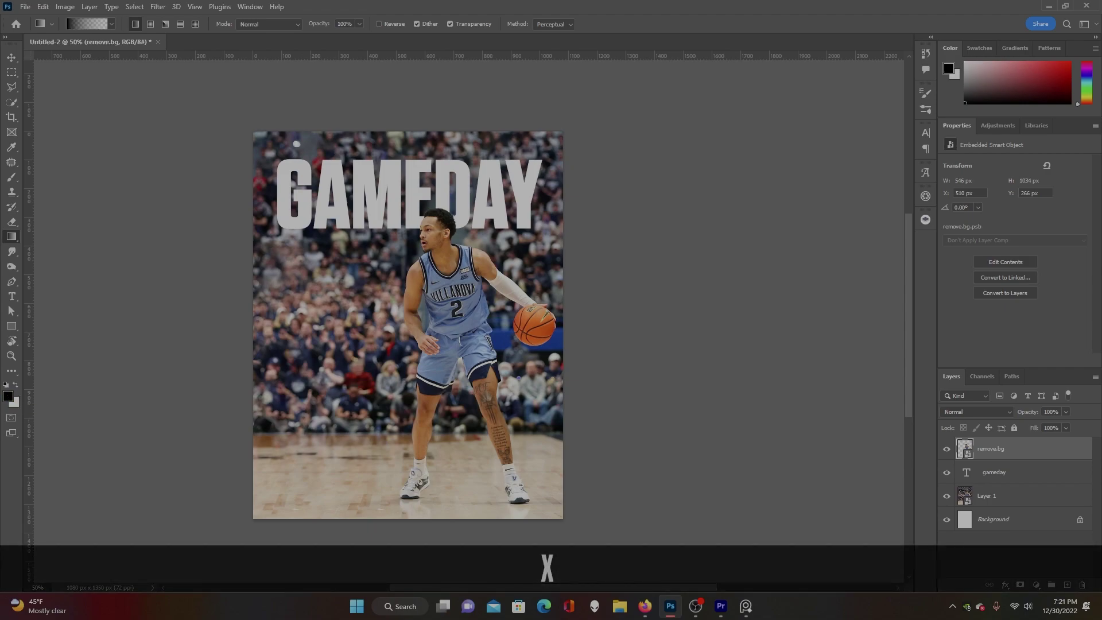
{"action": "left_click", "coordinate": [112, 23]}
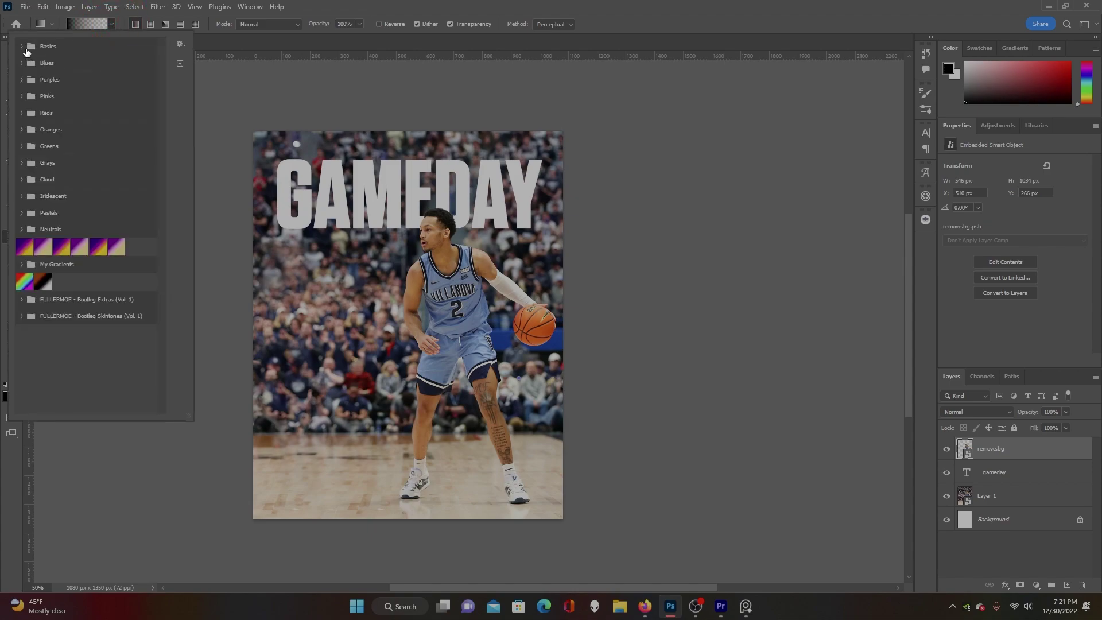
{"action": "left_click", "coordinate": [21, 46]}
{"action": "left_click", "coordinate": [53, 66]}
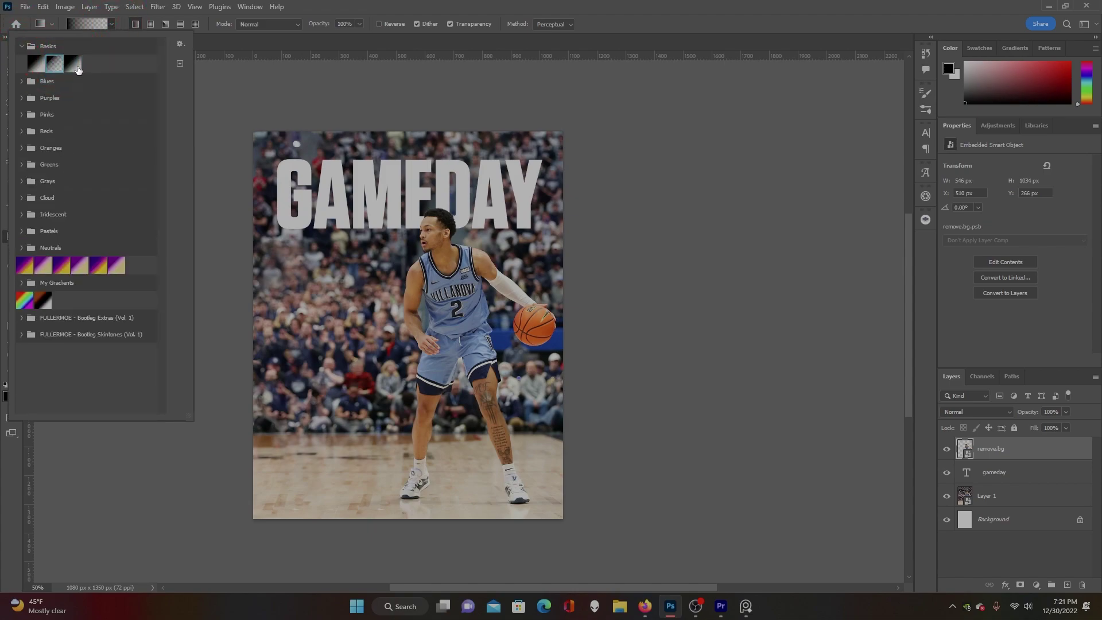
{"action": "left_click", "coordinate": [21, 47]}
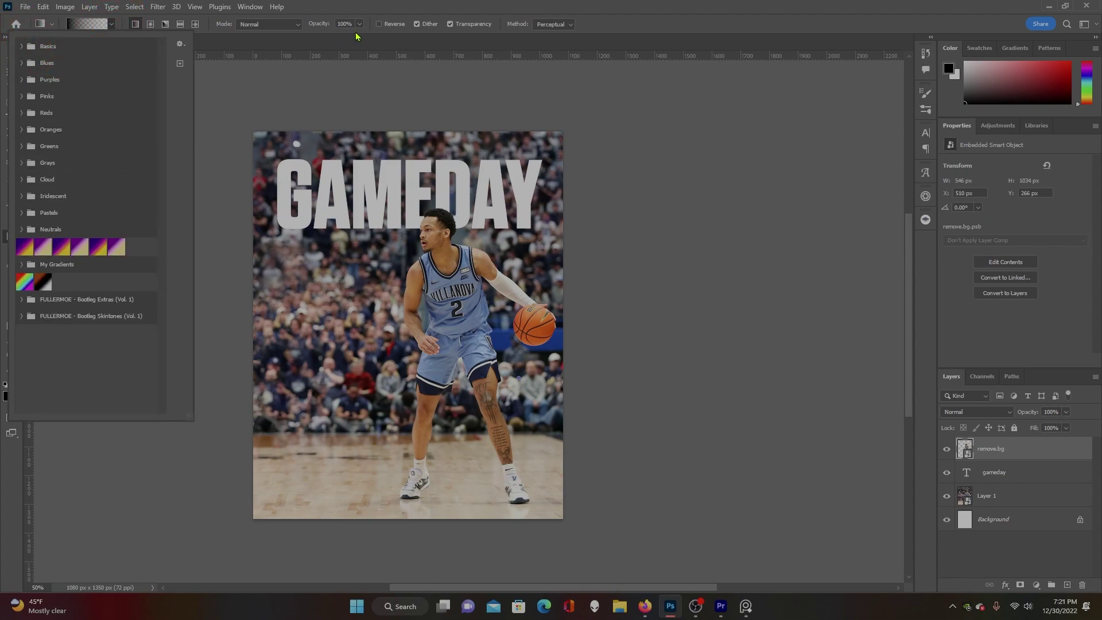
{"action": "left_click", "coordinate": [379, 22]}
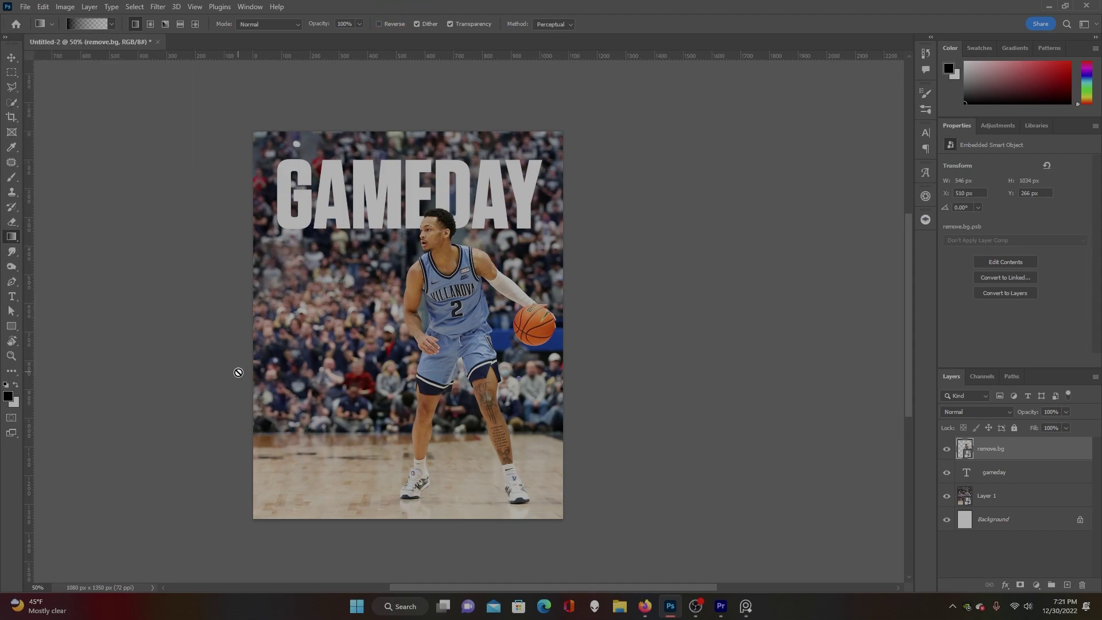
Create a new layer between the GAMEDAY text and the photo and draw a vertical black-to-transparent fade from the poster's top to its middle.
{"action": "left_click", "coordinate": [1067, 584]}
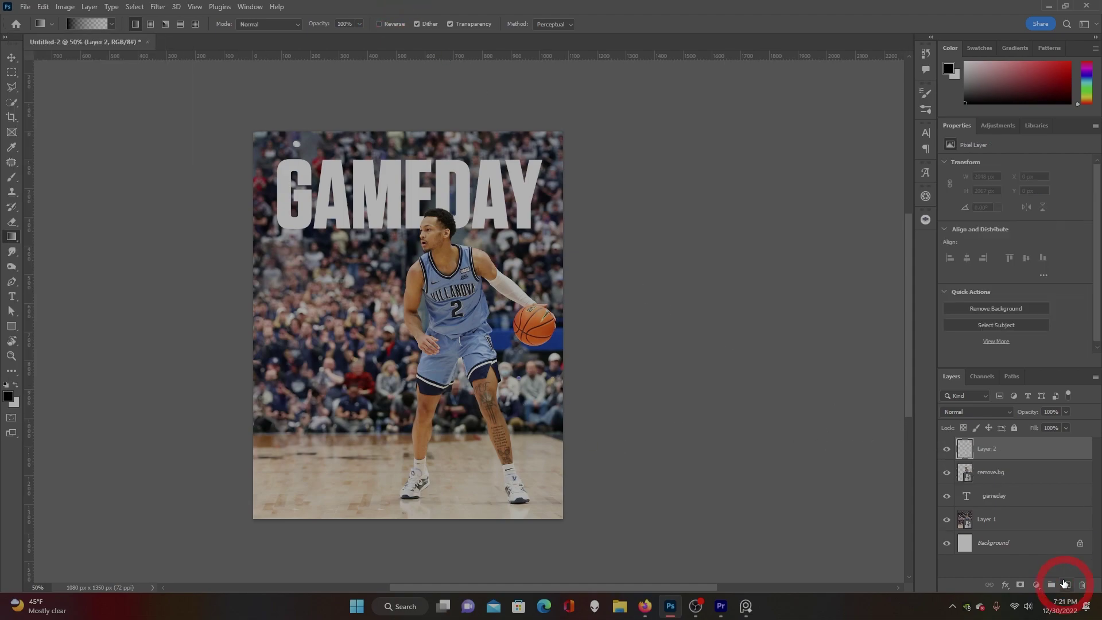
{"action": "left_click_drag", "start_coordinate": [986, 455], "coordinate": [987, 507]}
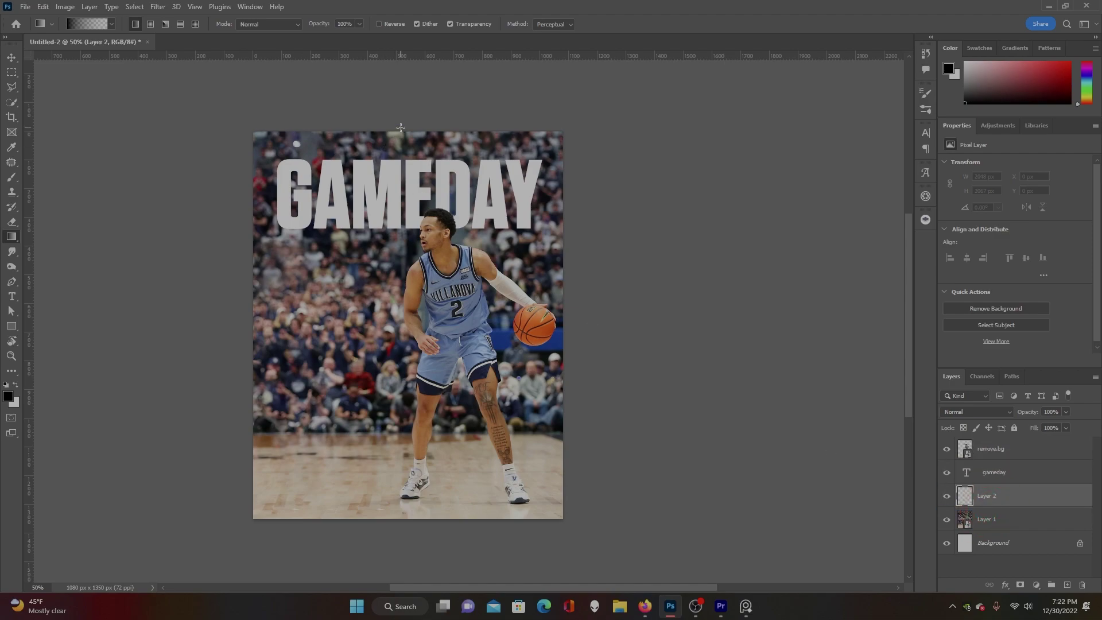
{"action": "left_click_drag", "start_coordinate": [401, 144], "coordinate": [408, 325]}
{"action": "left_click_drag", "start_coordinate": [412, 101], "coordinate": [408, 352]}
{"action": "scroll", "coordinate": [409, 135], "scroll_direction": "down", "scroll_amount": 1}
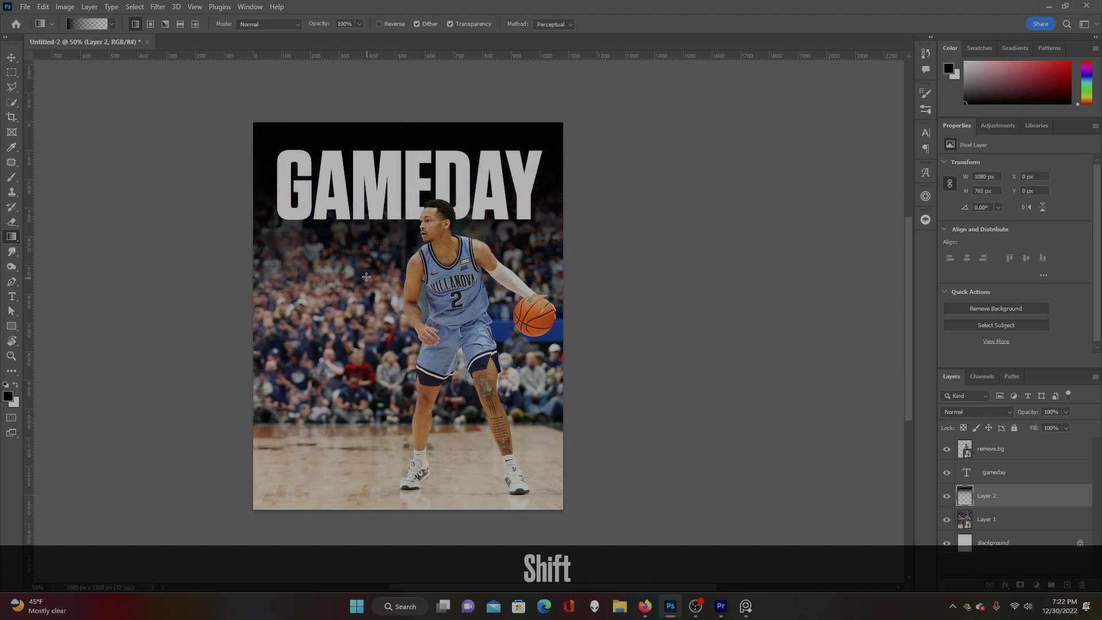
Reduce the black gradient layer's fill to 65%.
{"action": "left_click", "coordinate": [11, 58]}
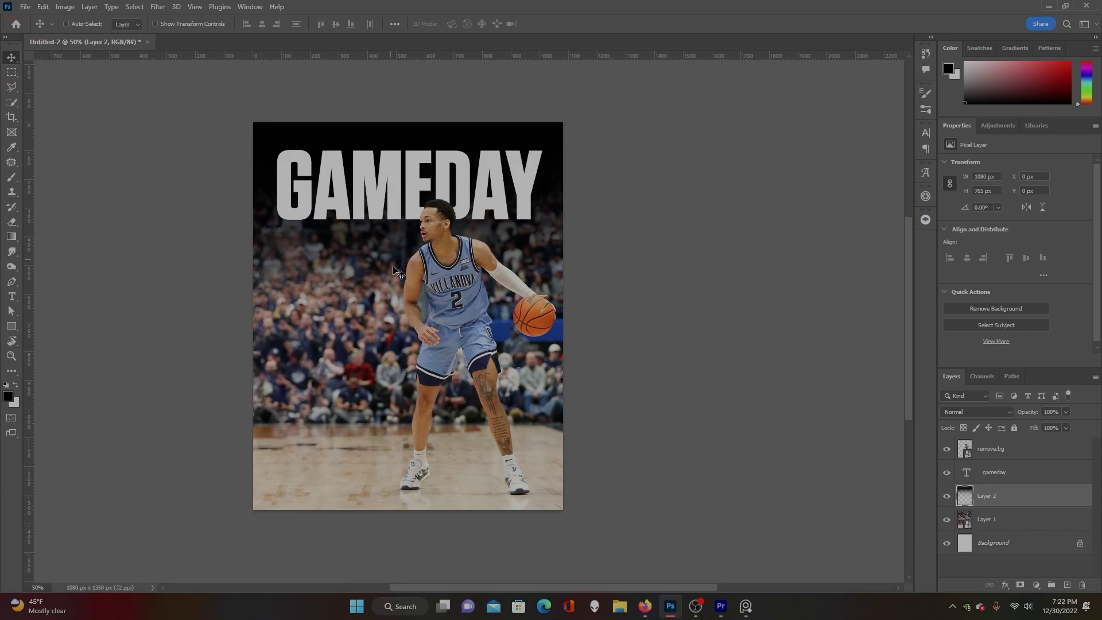
{"action": "left_click", "coordinate": [1066, 429]}
{"action": "left_click_drag", "start_coordinate": [1061, 443], "coordinate": [1053, 443]}
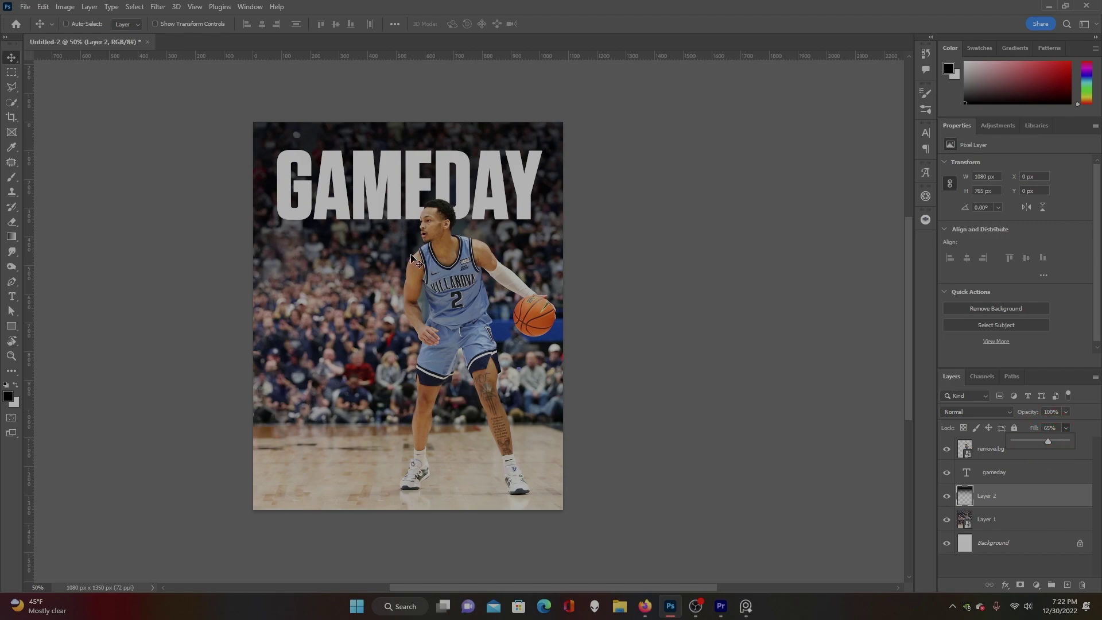
Select the photo and the player cutout together and shift them vertically on the poster.
{"action": "left_click", "coordinate": [989, 528]}
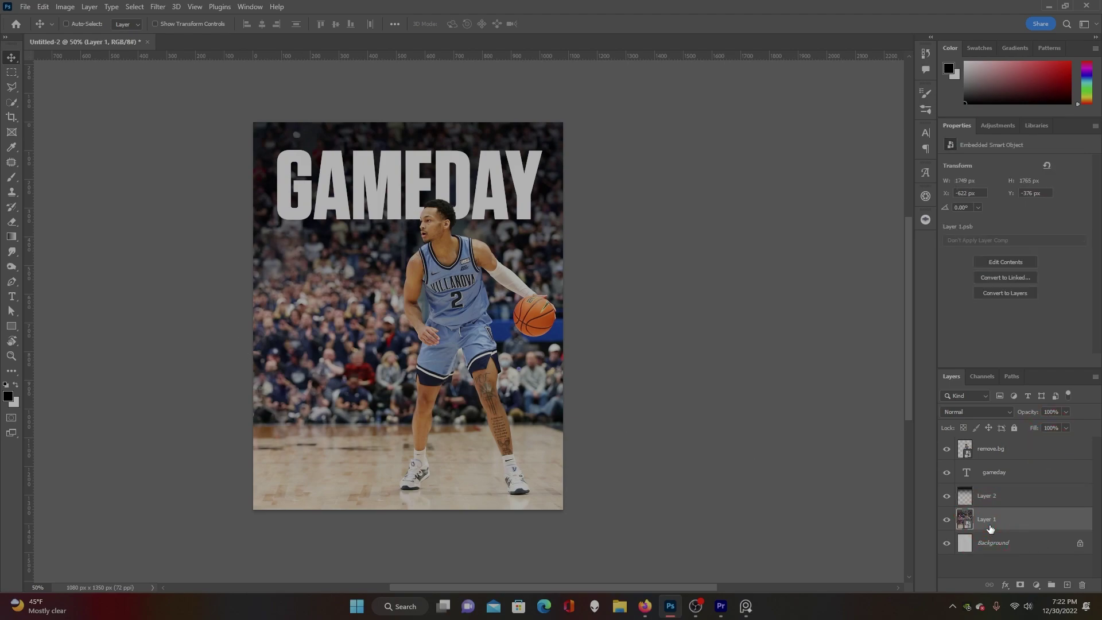
{"action": "left_click", "coordinate": [990, 449], "text": "ctrl"}
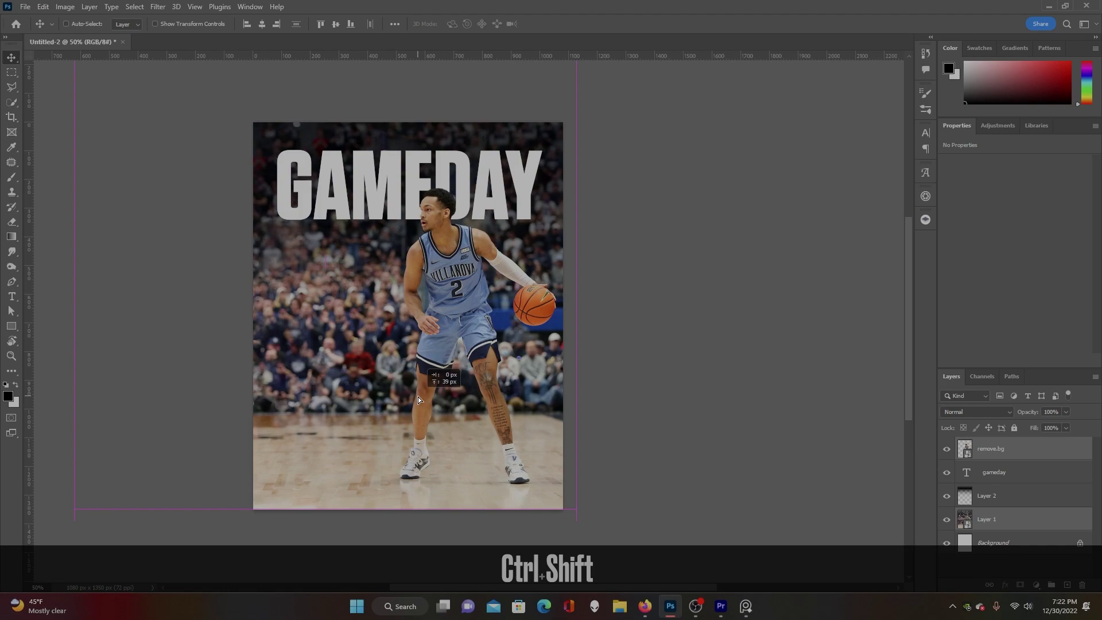
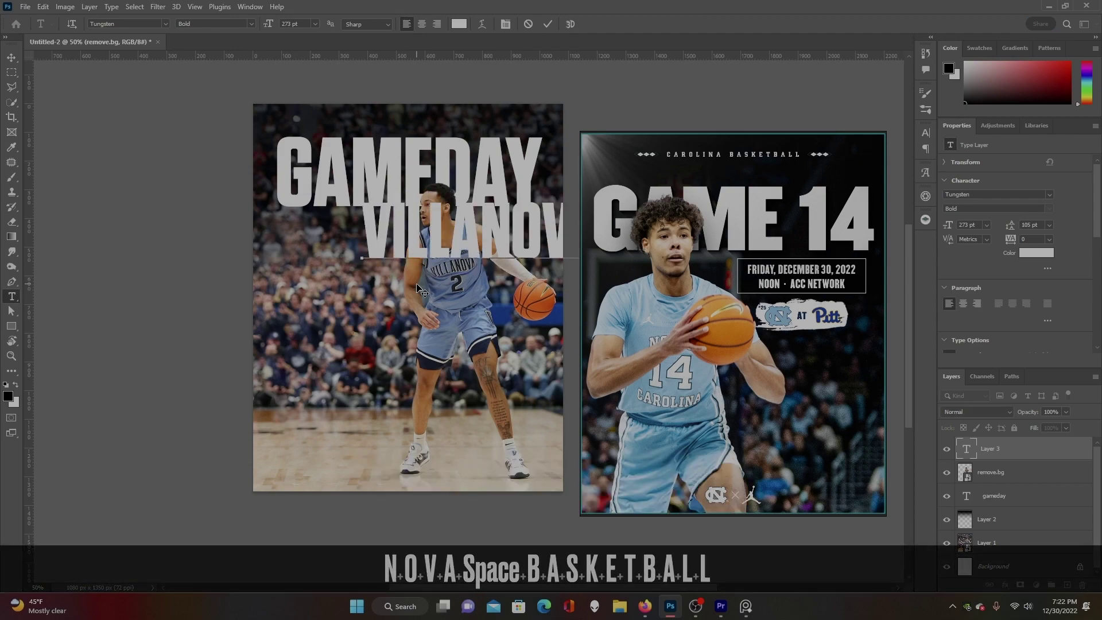
Select all of the Villanova Basketball text and choose a smaller font size for it.
{"action": "key", "text": "ctrl+a"}
{"action": "left_click", "coordinate": [315, 24]}
{"action": "left_click", "coordinate": [295, 140]}
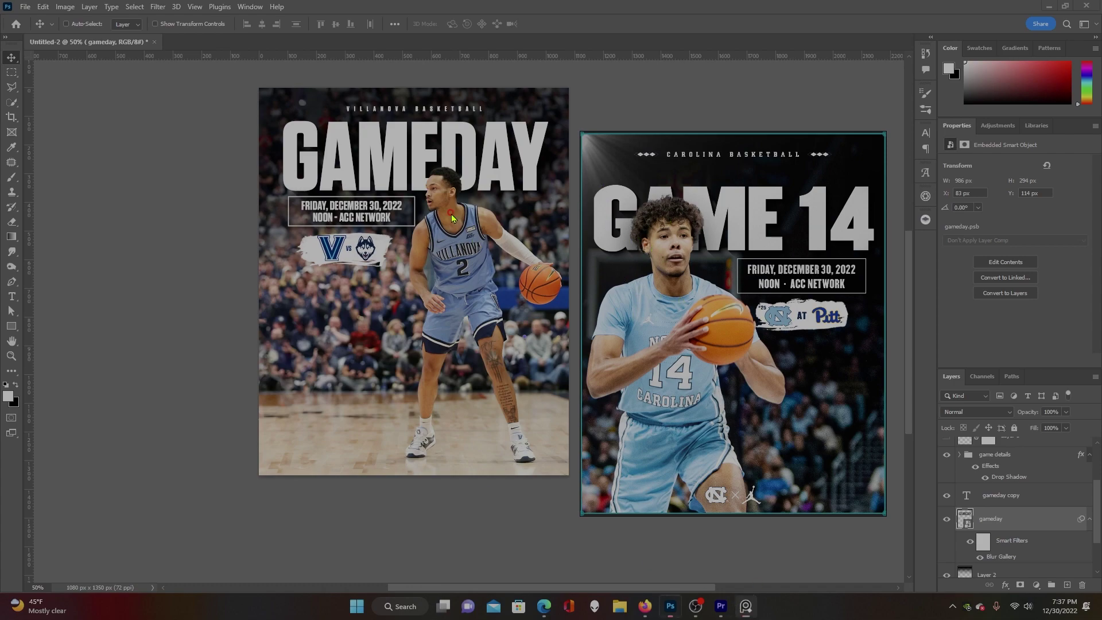
Add a new empty layer directly above the gameday copy text layer, with the poster viewed at 100%.
{"action": "left_click", "coordinate": [755, 610]}
{"action": "left_click", "coordinate": [747, 607]}
{"action": "left_click", "coordinate": [431, 170], "text": "ctrl"}
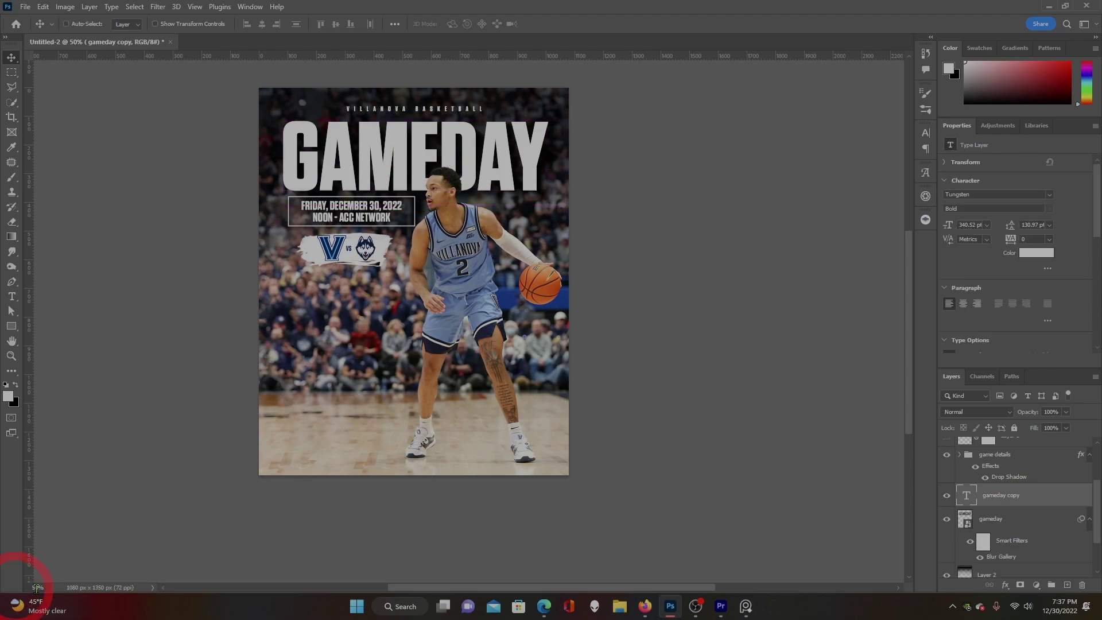
{"action": "type", "text": "100"}
{"action": "key", "text": "Return"}
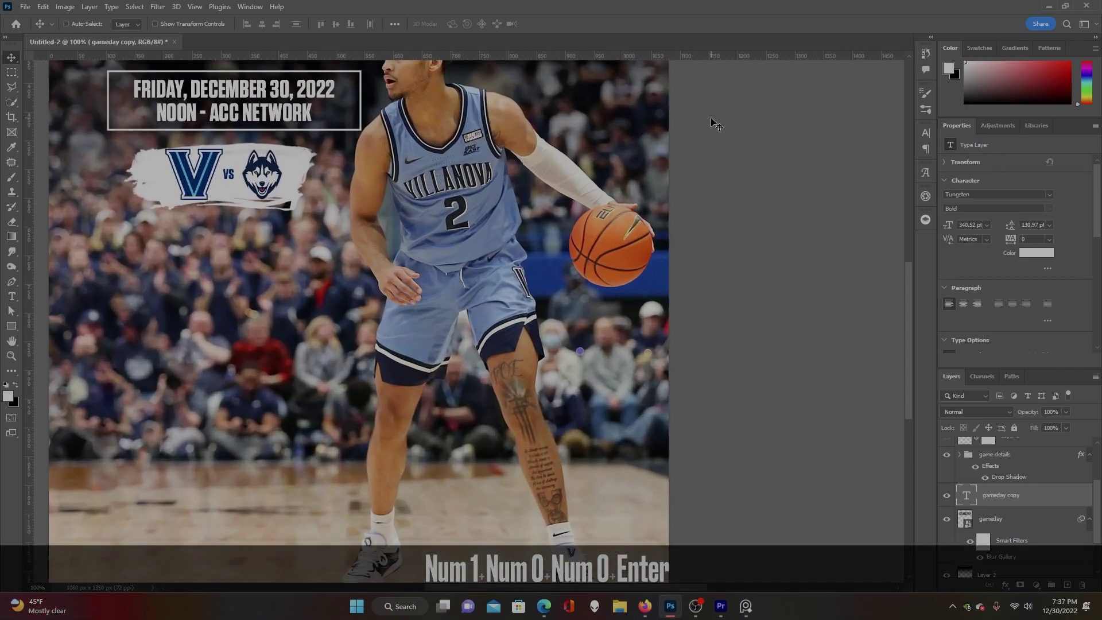
{"action": "left_click_drag", "start_coordinate": [465, 241], "coordinate": [478, 389]}
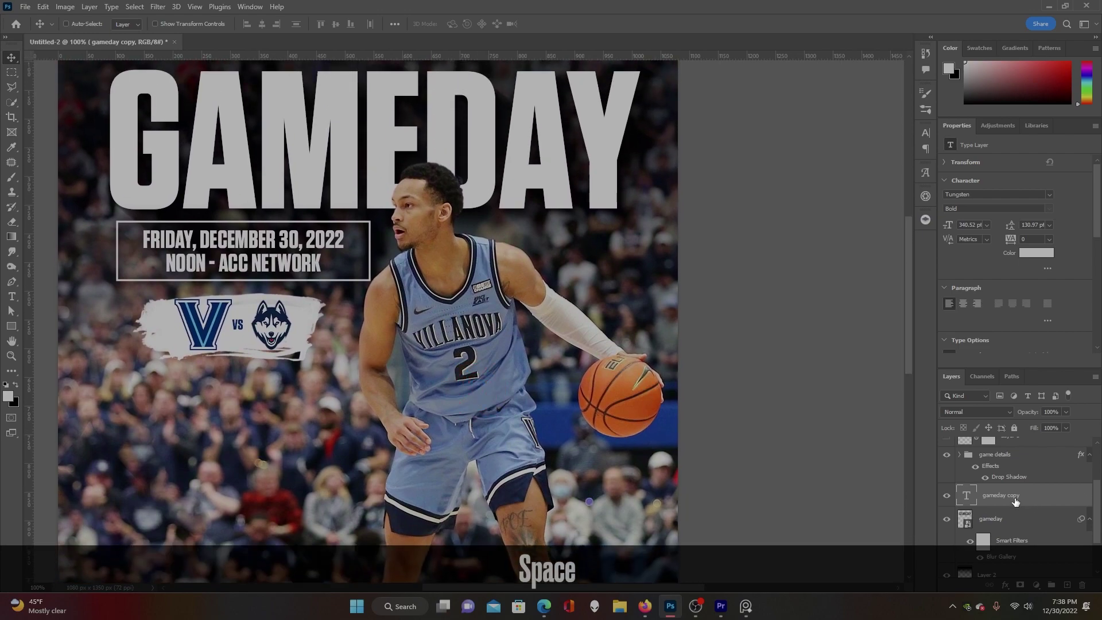
{"action": "left_click", "coordinate": [1068, 585]}
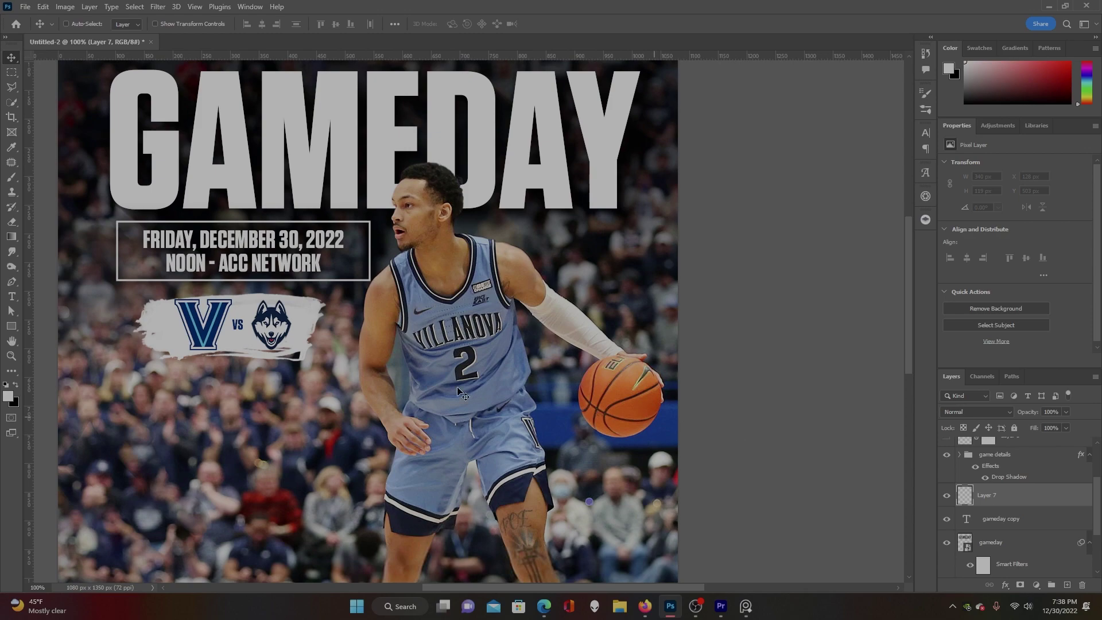
Set up a soft round Brush in black with a size of 150 px.
{"action": "left_click", "coordinate": [11, 178]}
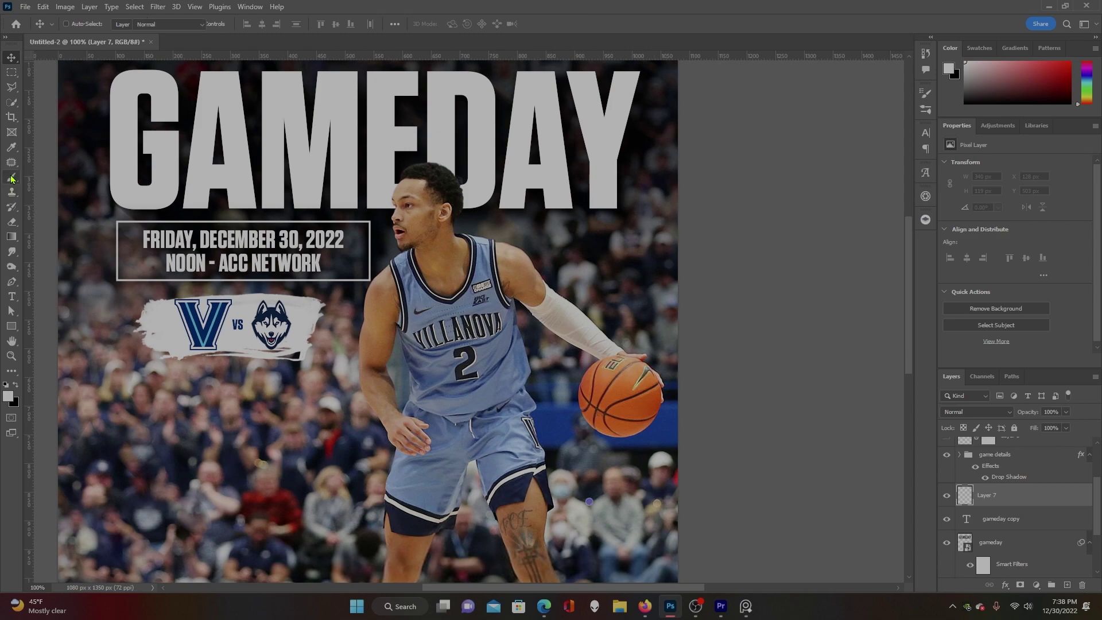
{"action": "left_click", "coordinate": [16, 385]}
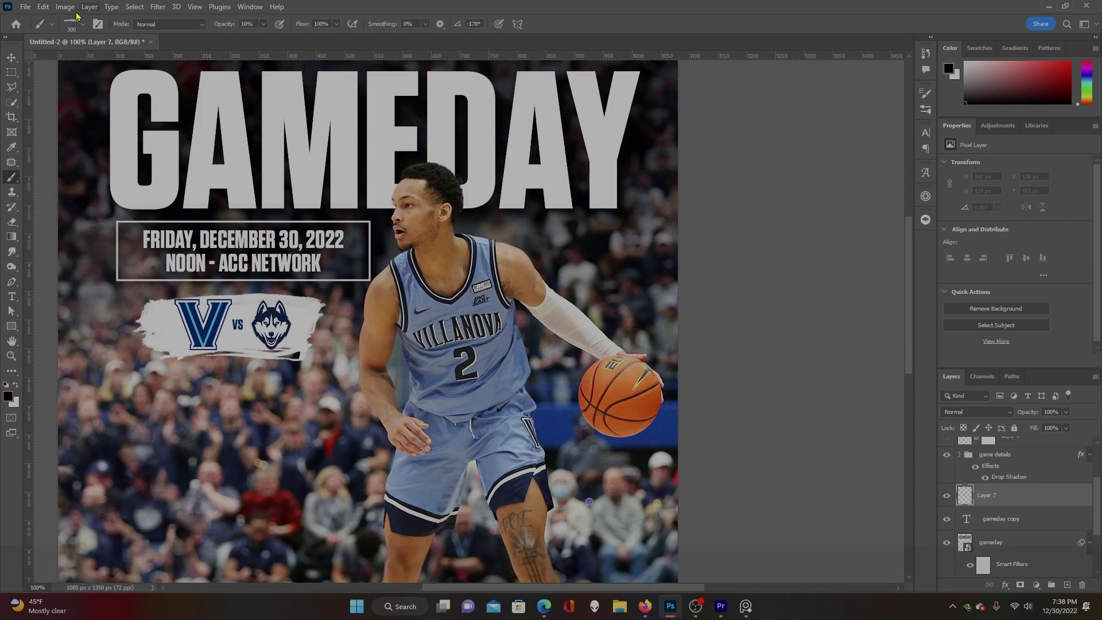
{"action": "left_click", "coordinate": [81, 24]}
{"action": "key", "text": "1"}
{"action": "scroll", "coordinate": [81, 241], "scroll_direction": "down", "scroll_amount": 3}
{"action": "left_click", "coordinate": [74, 264]}
{"action": "left_click", "coordinate": [71, 263]}
{"action": "type", "text": "150"}
{"action": "key", "text": "Return"}
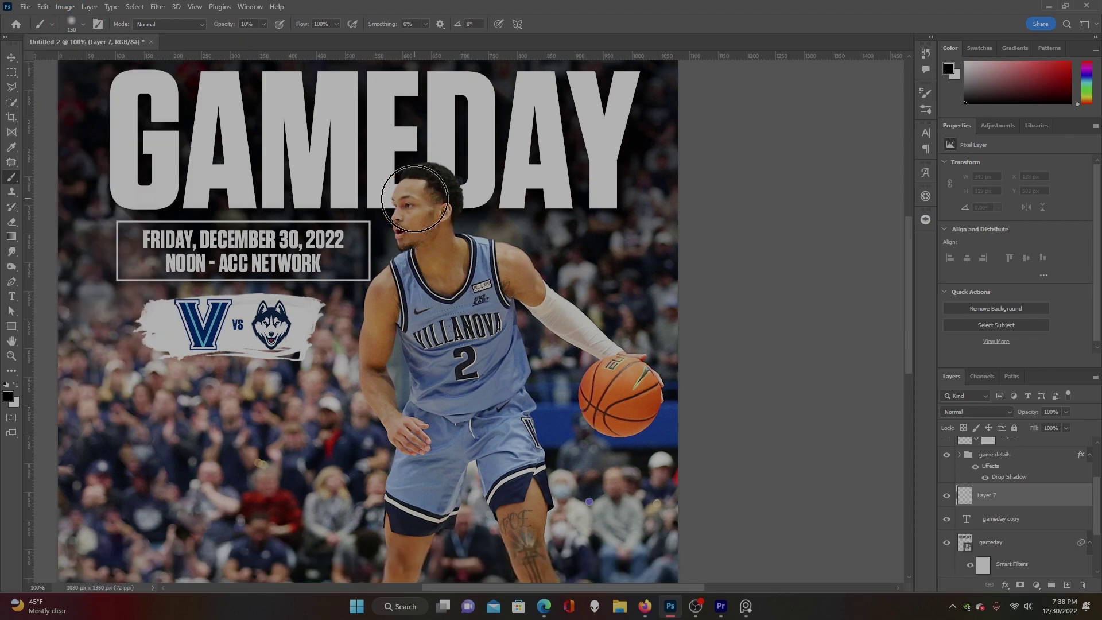
Set the brush's opacity to 100% and its flow to 15%.
{"action": "left_click", "coordinate": [265, 24]}
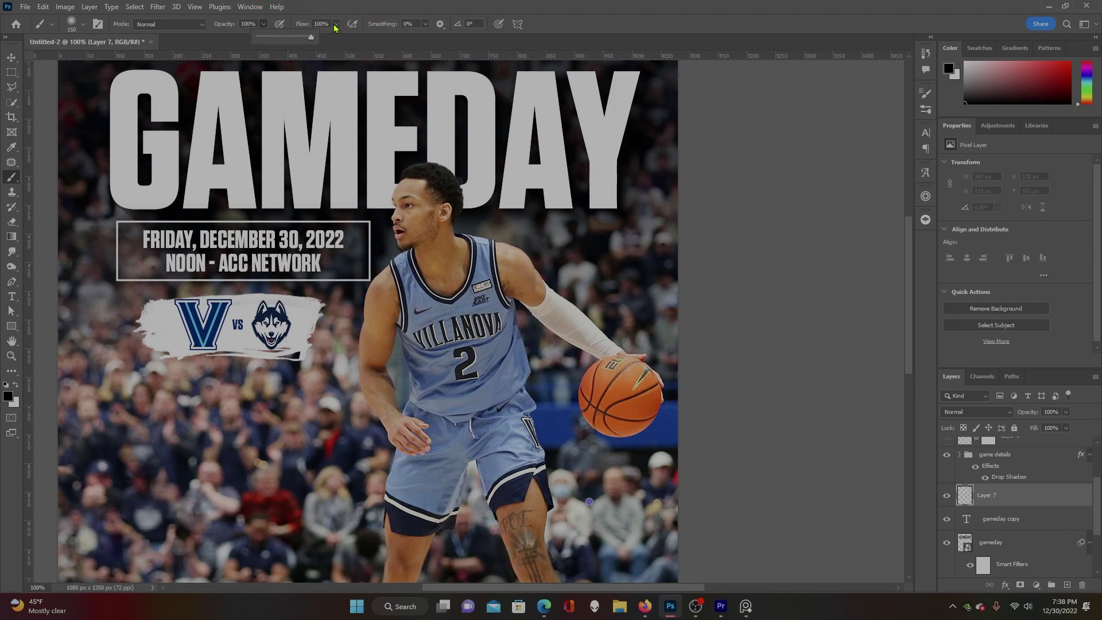
{"action": "left_click", "coordinate": [297, 25]}
{"action": "type", "text": "15"}
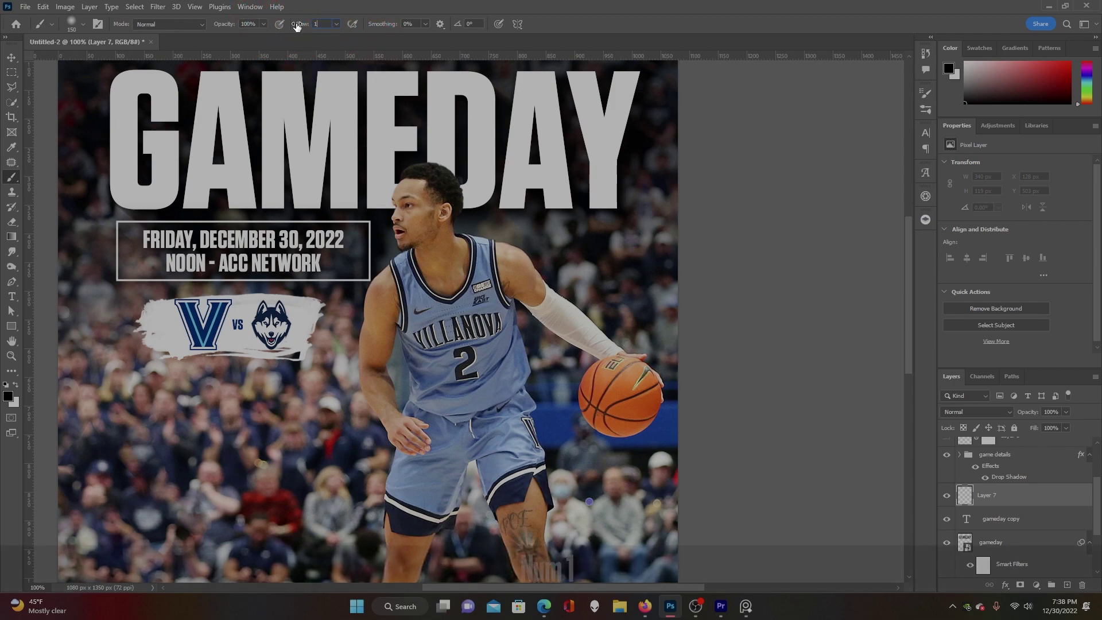
{"action": "key", "text": "Return"}
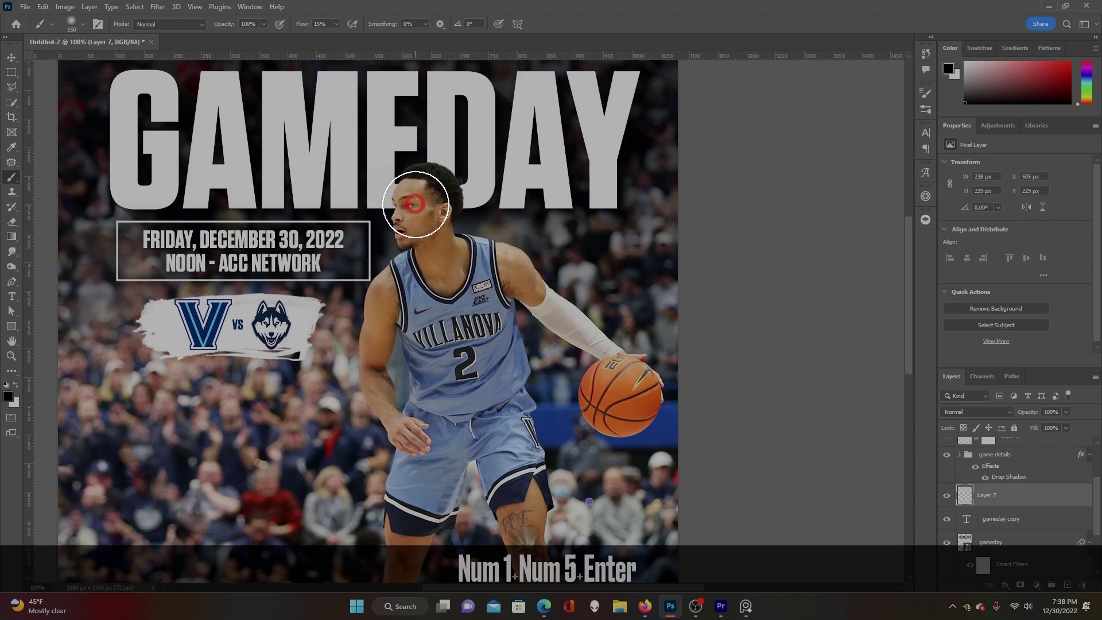
Paint a soft black shadow around the player's head on Layer 7 and reduce the brush size.
{"action": "mouse_move", "coordinate": [431, 235]}
{"action": "left_mouse_down"}
{"action": "mouse_move", "coordinate": [419, 208]}
{"action": "mouse_move", "coordinate": [399, 226]}
{"action": "mouse_move", "coordinate": [416, 195]}
{"action": "mouse_move", "coordinate": [450, 209]}
{"action": "mouse_move", "coordinate": [422, 186]}
{"action": "mouse_move", "coordinate": [407, 221]}
{"action": "mouse_move", "coordinate": [409, 198]}
{"action": "mouse_move", "coordinate": [431, 190]}
{"action": "mouse_move", "coordinate": [459, 218]}
{"action": "mouse_move", "coordinate": [465, 195]}
{"action": "mouse_move", "coordinate": [419, 172]}
{"action": "mouse_move", "coordinate": [422, 164]}
{"action": "left_mouse_up"}
{"action": "key", "text": "bracketleft"}
{"action": "key", "text": "bracketleft"}
{"action": "key", "text": "bracketleft"}
{"action": "key", "text": "bracketleft"}
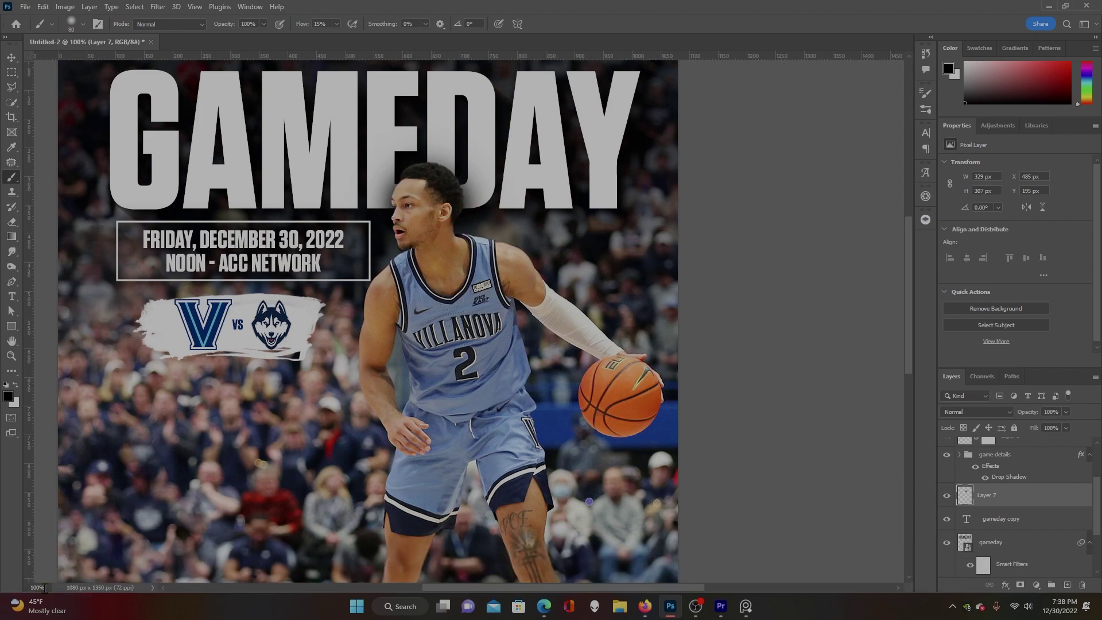
{"action": "type", "text": "50"}
{"action": "key", "text": "Return"}
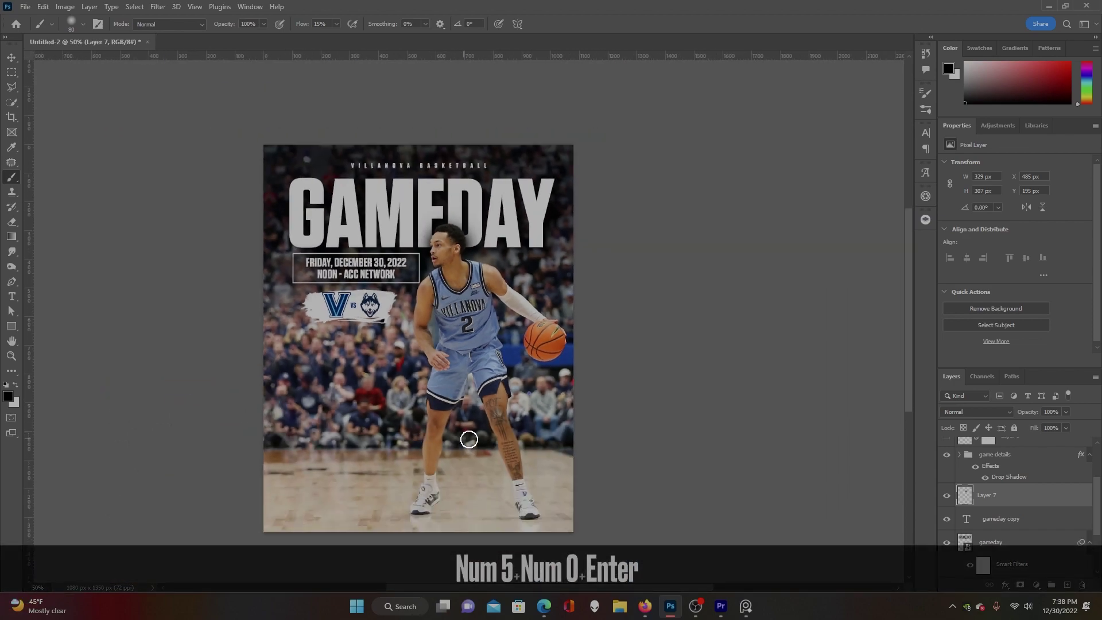
Enlarge the brush considerably and broaden the shadow around the player's head and upper body with the poster at 50%.
{"action": "key", "text": "bracketright"}
{"action": "key", "text": "bracketright"}
{"action": "key", "text": "bracketright"}
{"action": "key", "text": "bracketright"}
{"action": "key", "text": "bracketright"}
{"action": "key", "text": "bracketright"}
{"action": "key", "text": "bracketright"}
{"action": "mouse_move", "coordinate": [454, 259]}
{"action": "left_mouse_down"}
{"action": "mouse_move", "coordinate": [436, 229]}
{"action": "mouse_move", "coordinate": [459, 306]}
{"action": "left_mouse_up"}
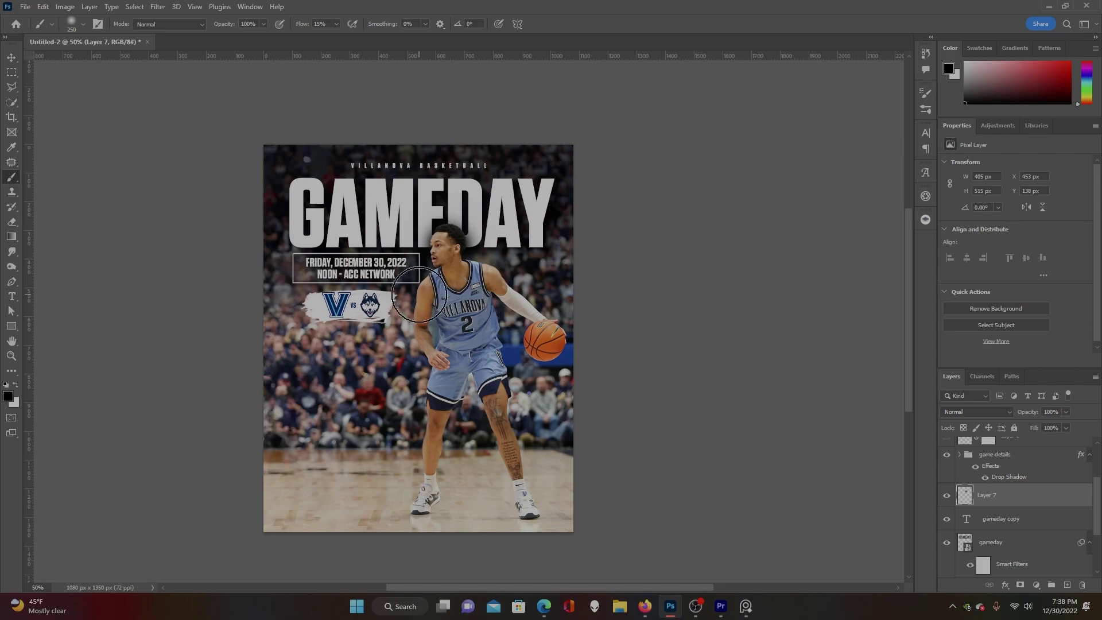
Clip the painted shadow layer to the gameday copy text and toggle its visibility to compare the title with and without it.
{"action": "left_click", "coordinate": [12, 58]}
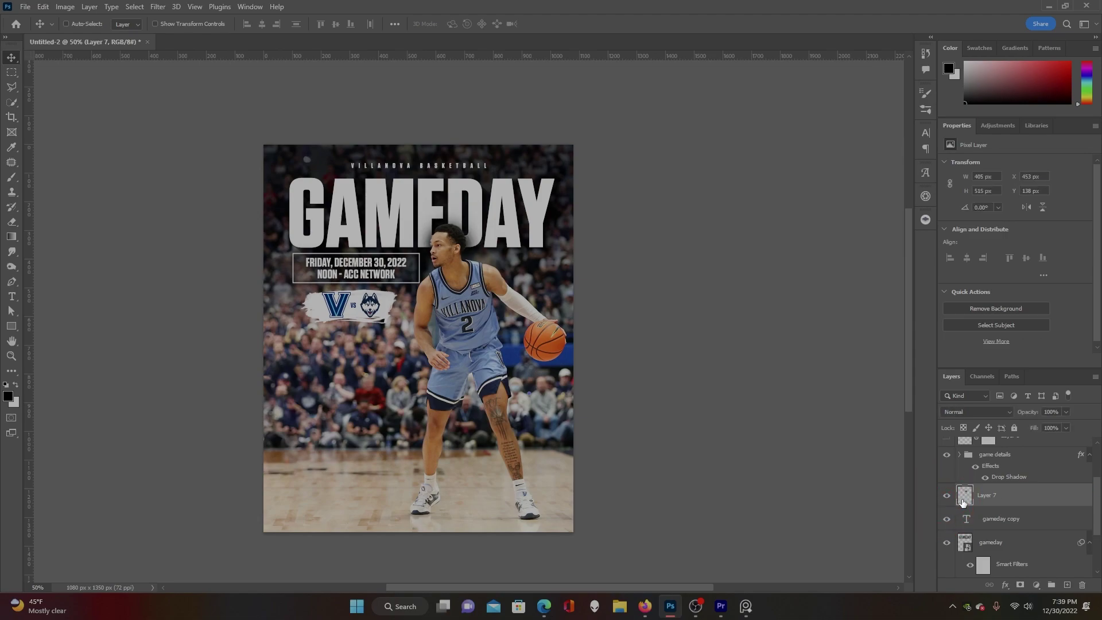
{"action": "key", "text": "ctrl+alt+g"}
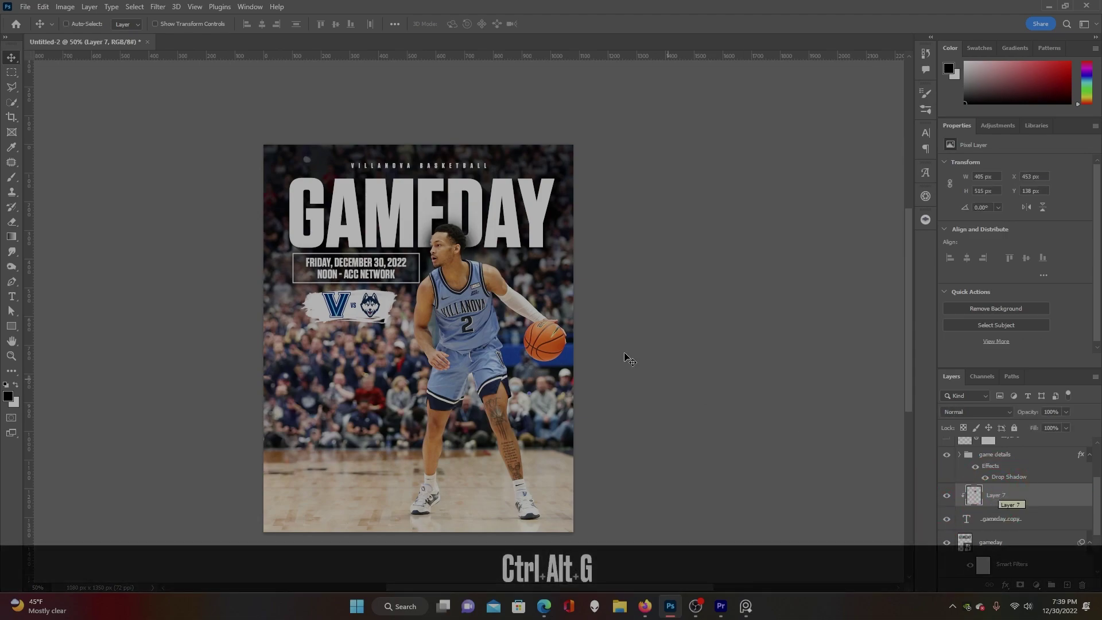
{"action": "left_click", "coordinate": [947, 496]}
{"action": "left_click", "coordinate": [947, 496]}
{"action": "left_click", "coordinate": [947, 496]}
{"action": "left_click", "coordinate": [947, 495]}
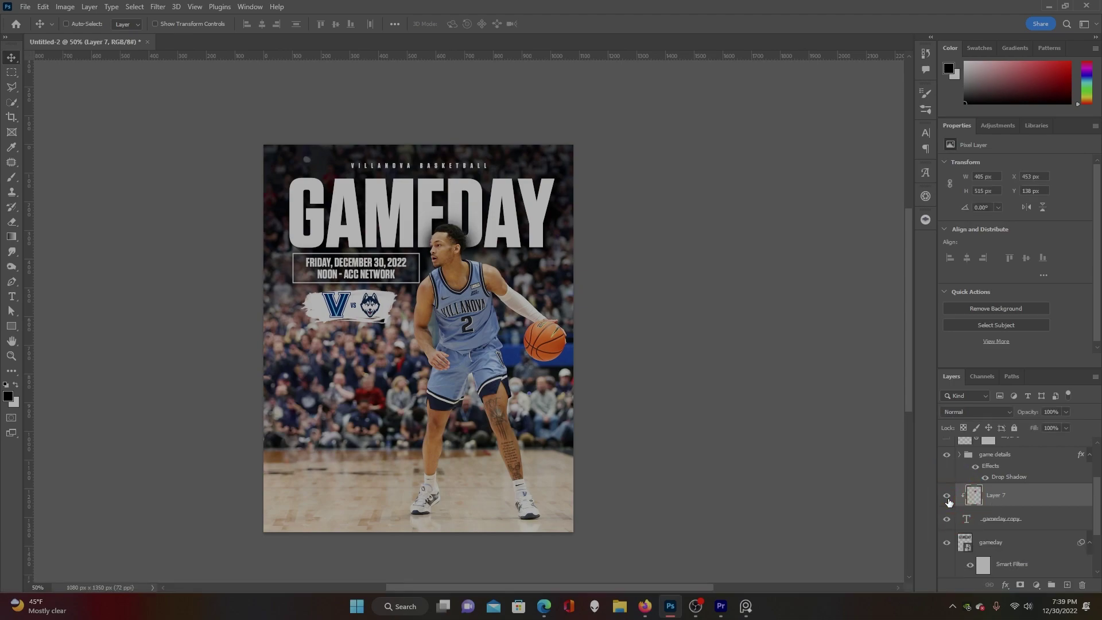
{"action": "left_click", "coordinate": [947, 498]}
{"action": "left_click", "coordinate": [947, 499]}
{"action": "scroll", "coordinate": [411, 369], "scroll_direction": "up", "scroll_amount": 1}
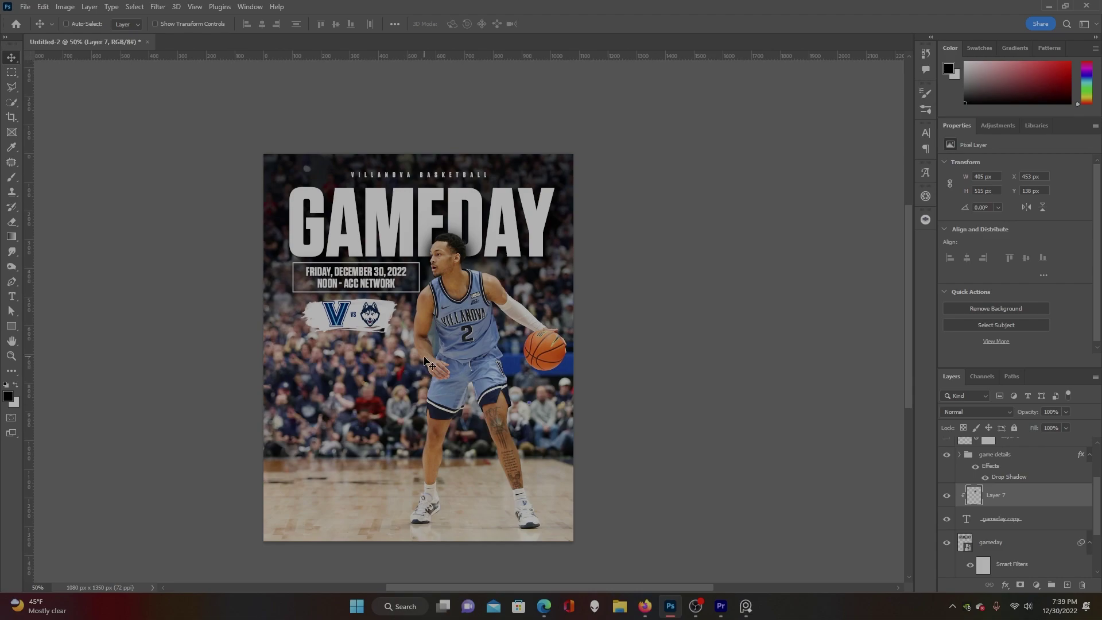
Bring up the Carolina Basketball reference beside the poster and hide the shadow layer, Layer 7.
{"action": "left_click", "coordinate": [746, 612]}
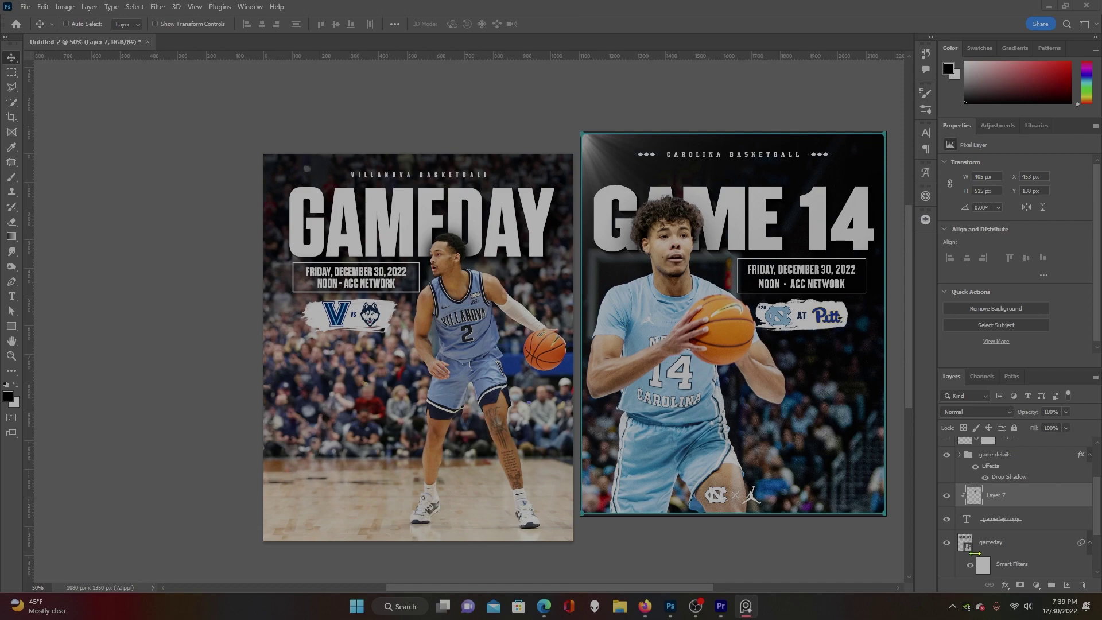
{"action": "left_click", "coordinate": [946, 494]}
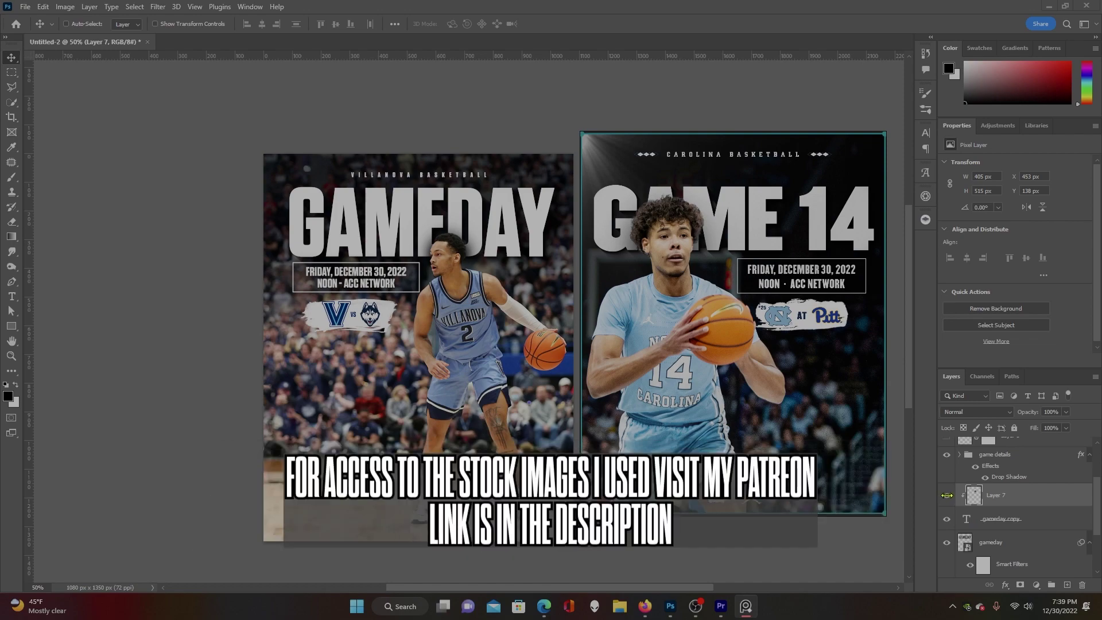
{"action": "scroll", "coordinate": [967, 504], "scroll_direction": "up", "scroll_amount": 3}
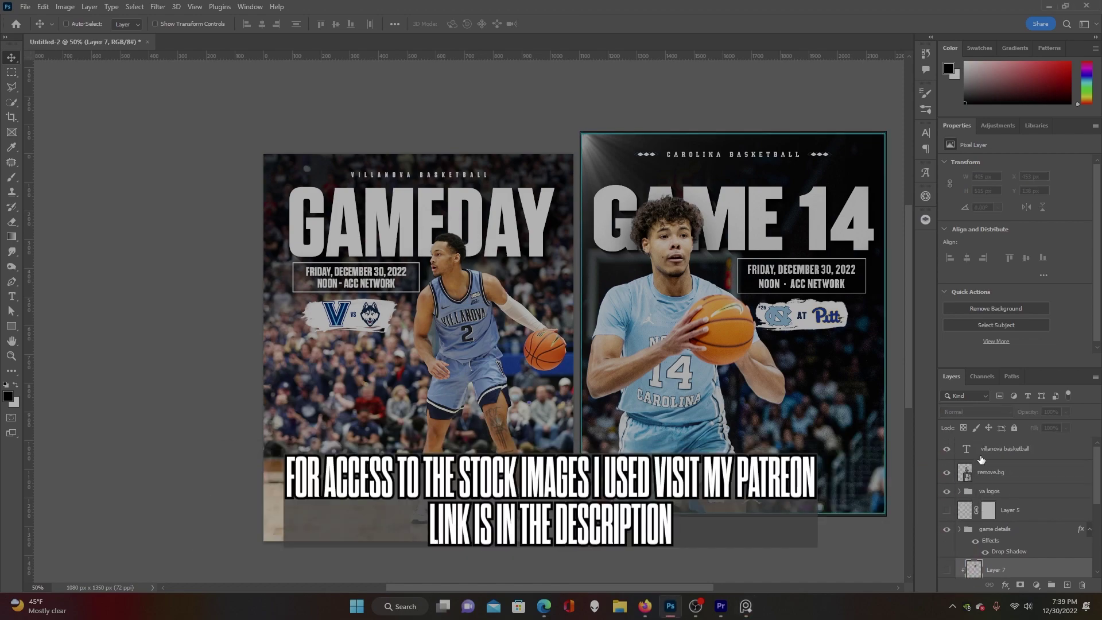
Select the villanova basketball text layer and open a stock image from the Stock Images folder in Website Store.
{"action": "left_click", "coordinate": [1004, 445]}
{"action": "left_click", "coordinate": [43, 6]}
{"action": "left_click", "coordinate": [43, 29]}
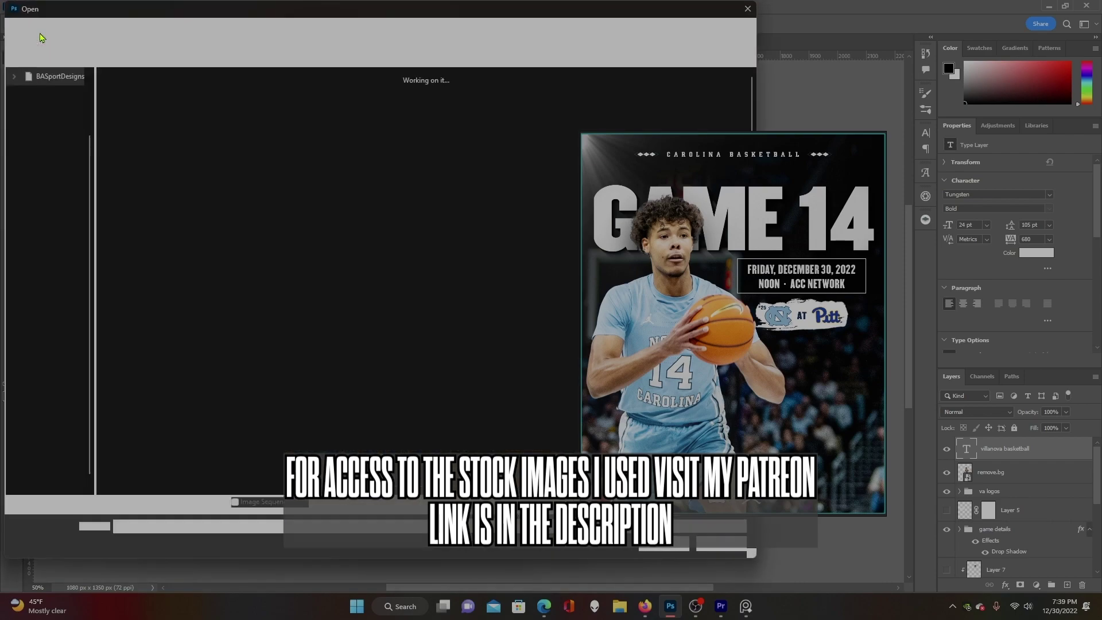
{"action": "left_click", "coordinate": [62, 194]}
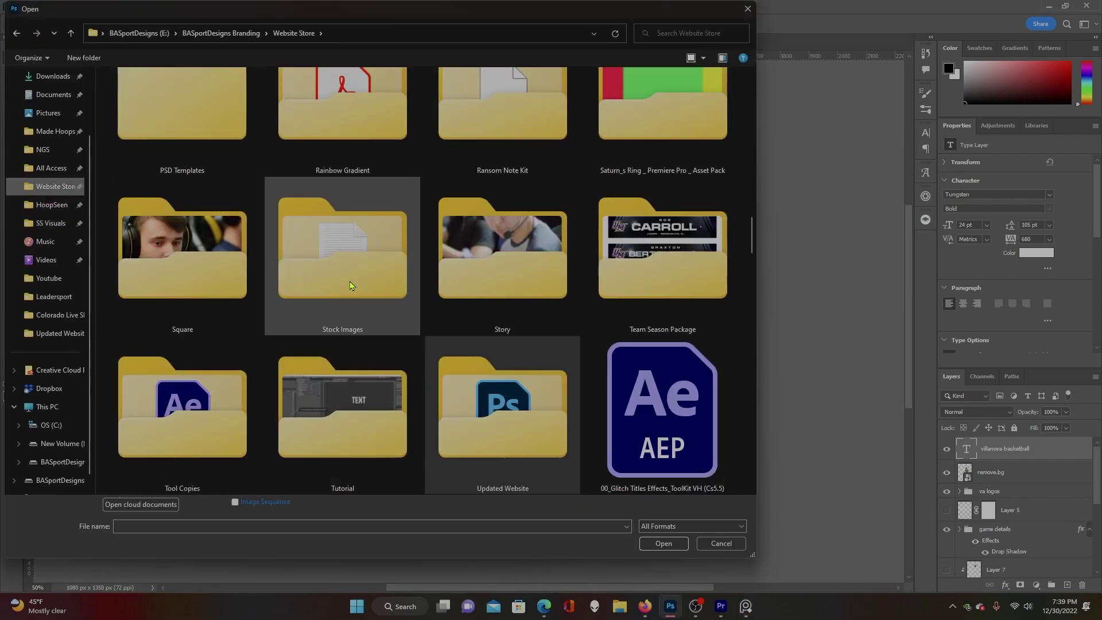
{"action": "double_click", "coordinate": [346, 258]}
{"action": "scroll", "coordinate": [344, 373], "scroll_direction": "down", "scroll_amount": 5}
{"action": "double_click", "coordinate": [345, 394]}
{"action": "double_click", "coordinate": [148, 110]}
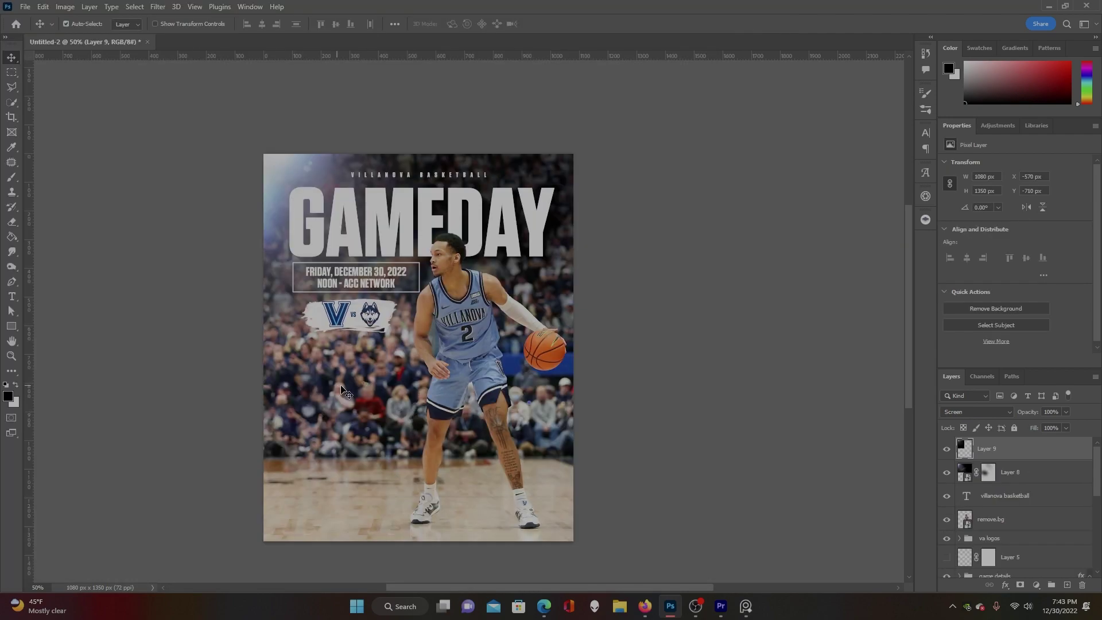
Select the player cutout's smart object layer, remove.bg, for editing.
{"action": "left_click", "coordinate": [462, 298], "text": "ctrl"}
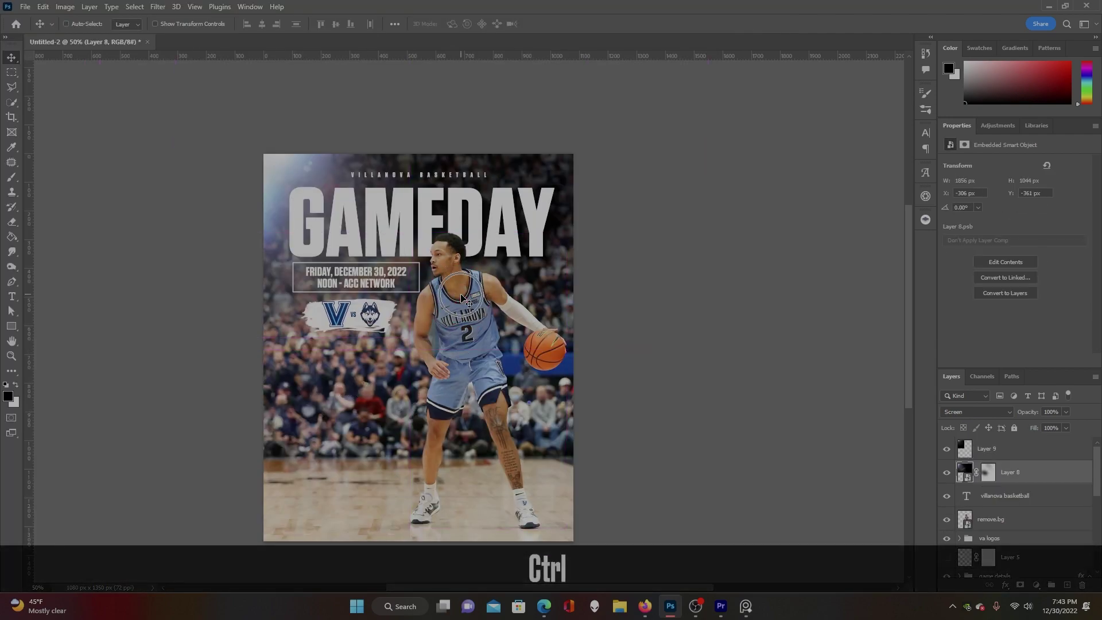
{"action": "left_click", "coordinate": [551, 356], "text": "ctrl"}
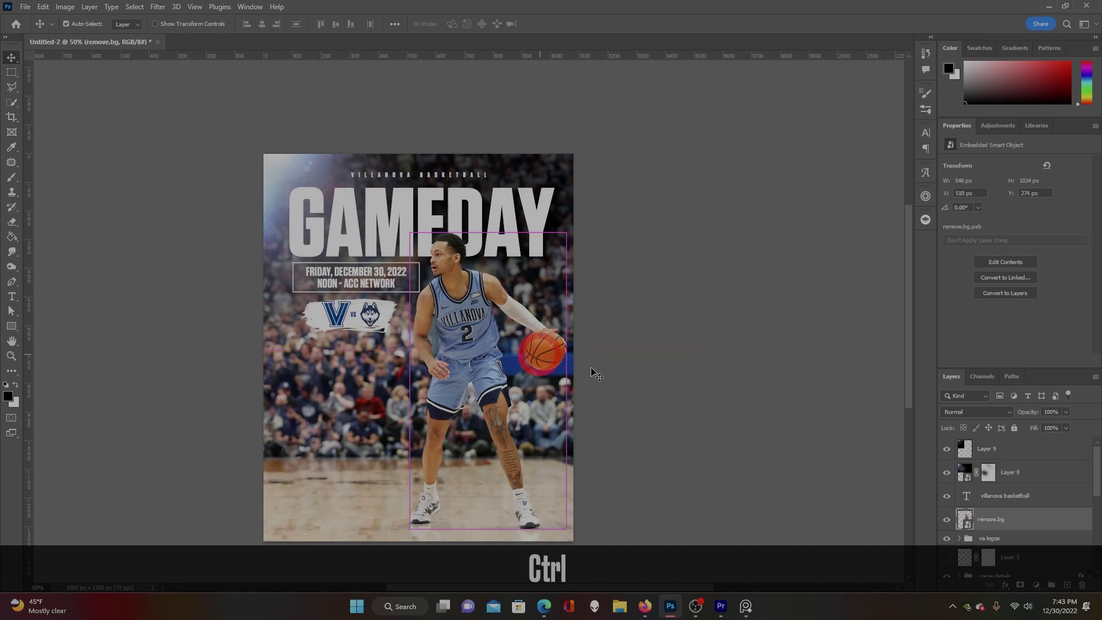
{"action": "double_click", "coordinate": [967, 519]}
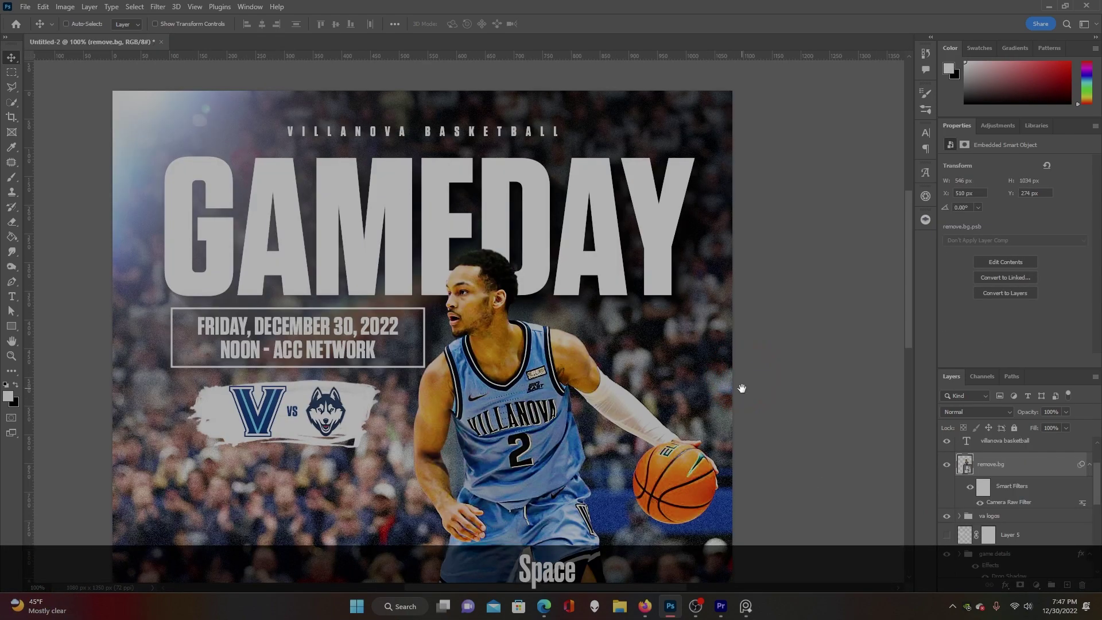
Examine the player cutout against the crowd at 100% and review the smart filters throughout the layer stack.
{"action": "left_click_drag", "start_coordinate": [738, 387], "coordinate": [732, 286]}
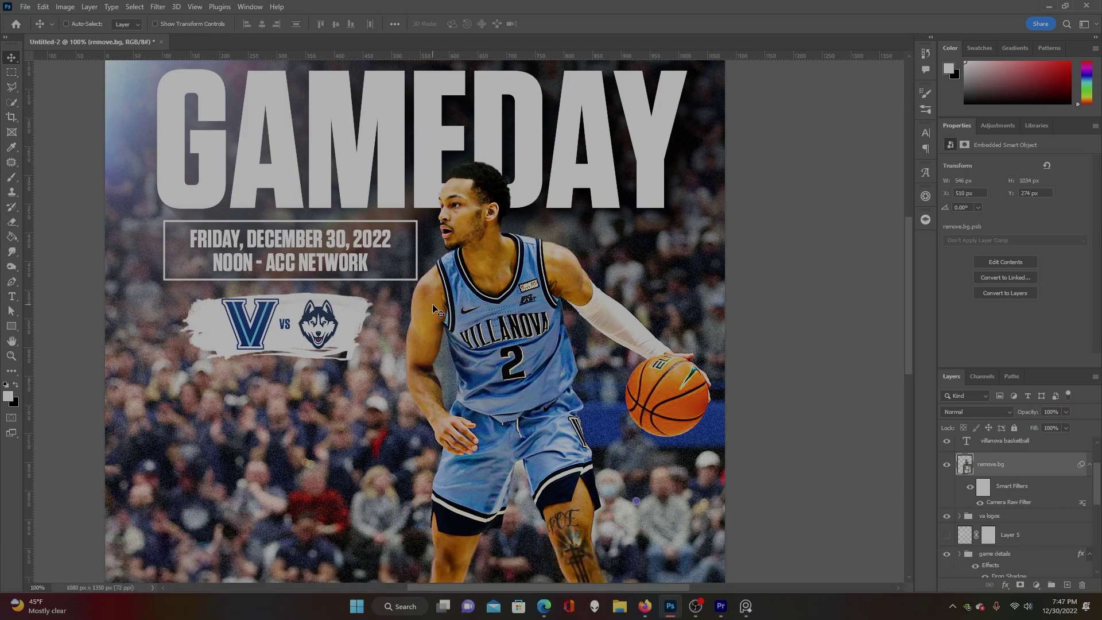
{"action": "scroll", "coordinate": [448, 310], "scroll_direction": "up", "scroll_amount": 1}
{"action": "left_click", "coordinate": [508, 315]}
{"action": "key", "text": "space"}
{"action": "left_click_drag", "start_coordinate": [456, 542], "coordinate": [472, 454]}
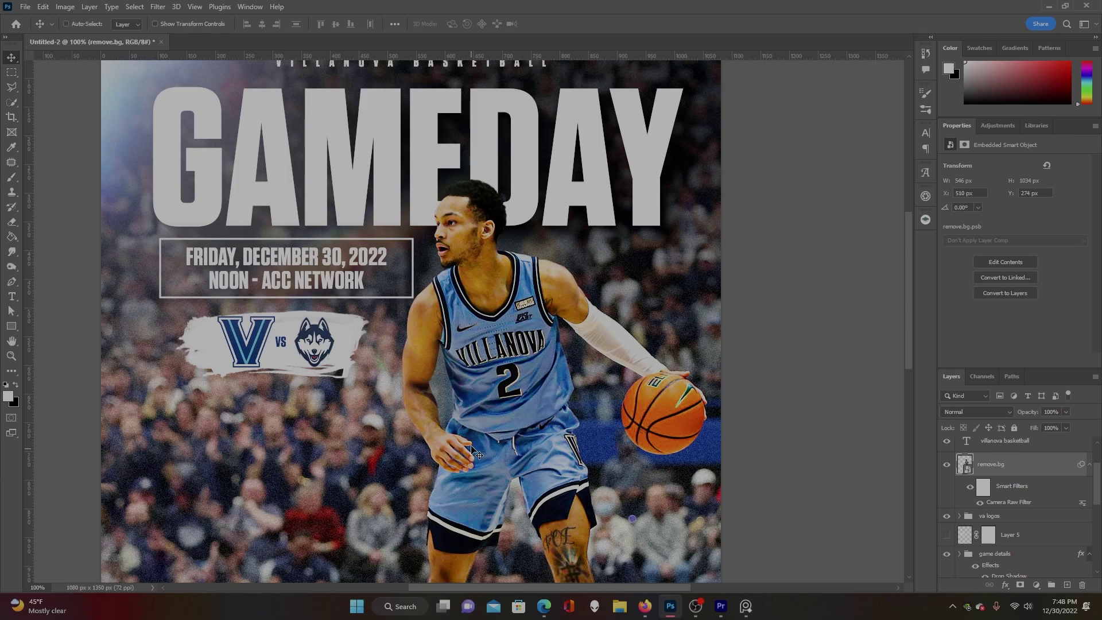
{"action": "scroll", "coordinate": [476, 451], "scroll_direction": "down", "scroll_amount": 3}
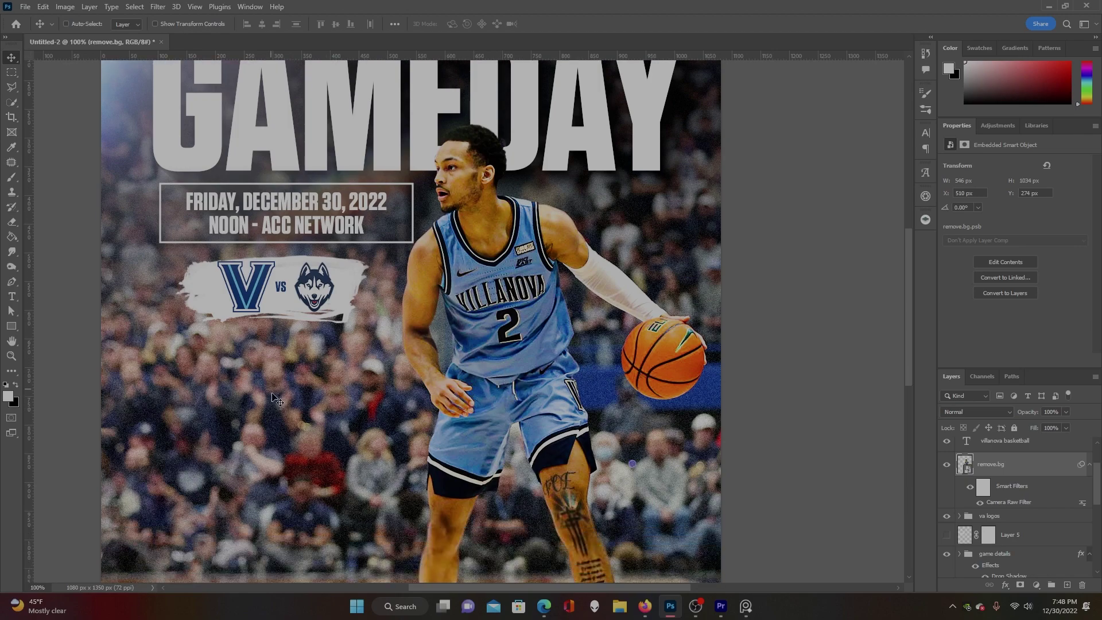
{"action": "scroll", "coordinate": [1063, 514], "scroll_direction": "down", "scroll_amount": 5}
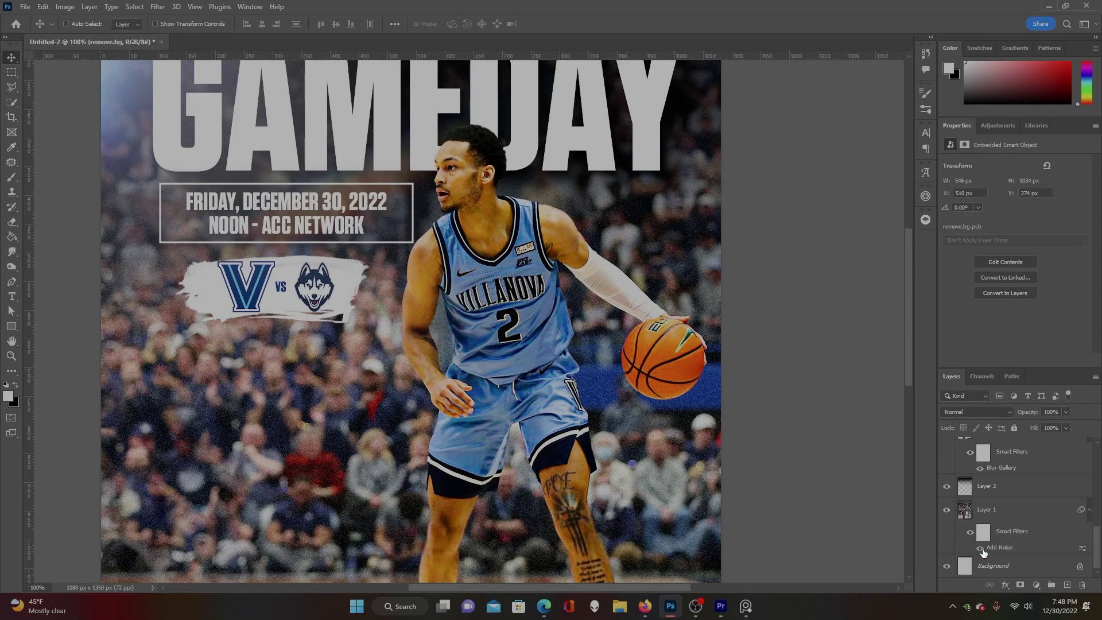
{"action": "scroll", "coordinate": [846, 441], "scroll_direction": "up", "scroll_amount": 3}
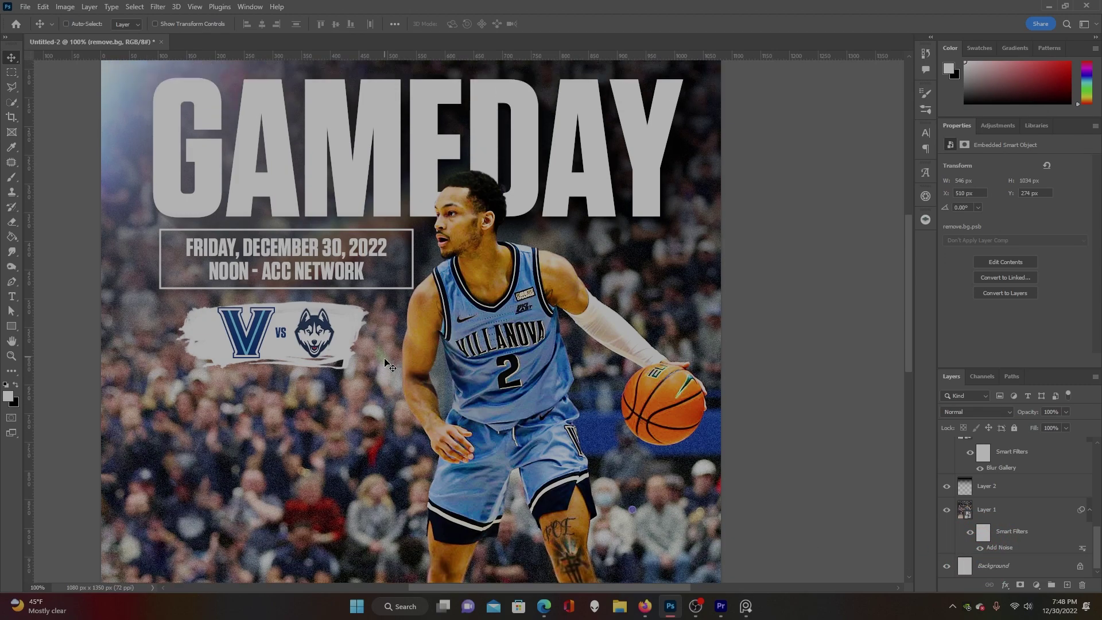
{"action": "scroll", "coordinate": [1016, 520], "scroll_direction": "up", "scroll_amount": 3}
{"action": "scroll", "coordinate": [1016, 519], "scroll_direction": "up", "scroll_amount": 5}
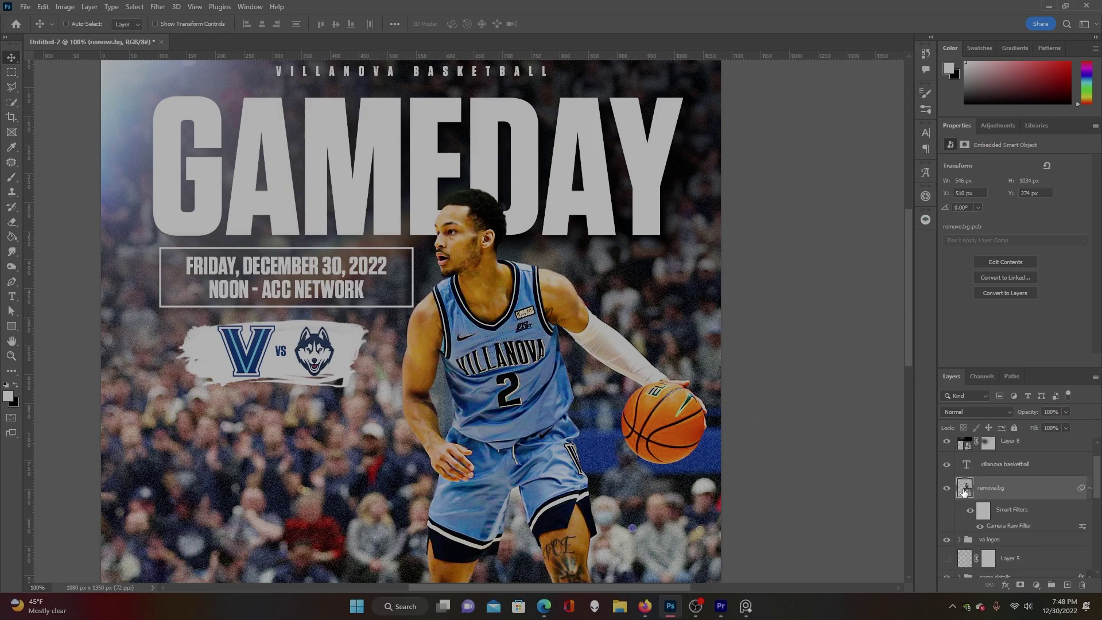
{"action": "left_click_drag", "start_coordinate": [285, 261], "coordinate": [269, 283]}
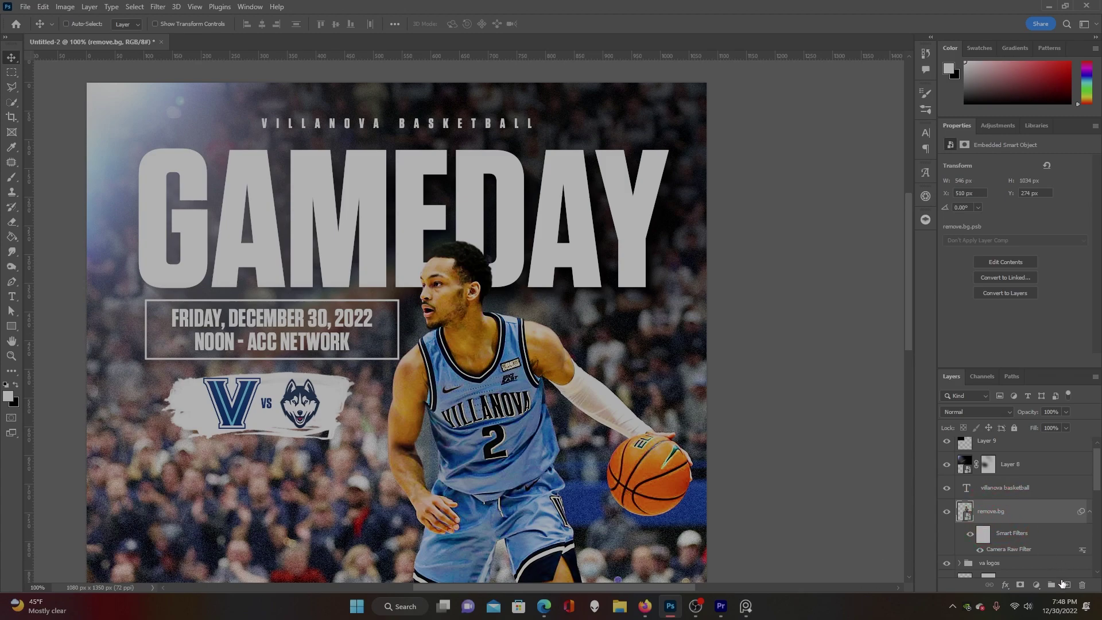
Add an Exposure adjustment layer directly above the player cutout and raise its exposure to +1.19.
{"action": "left_click", "coordinate": [1038, 585]}
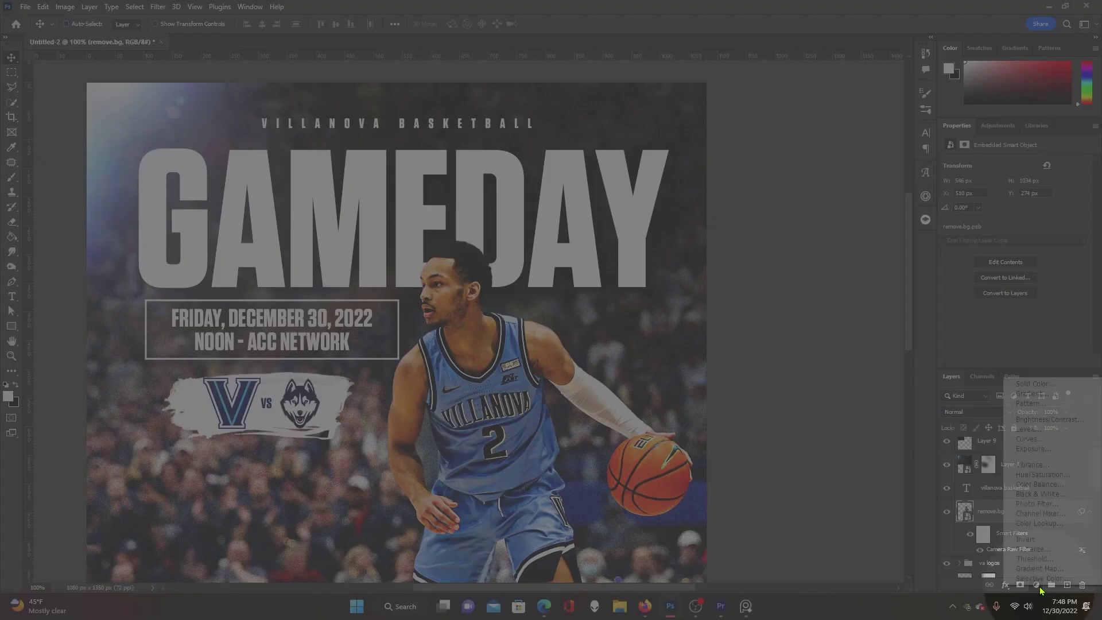
{"action": "left_click", "coordinate": [1027, 449]}
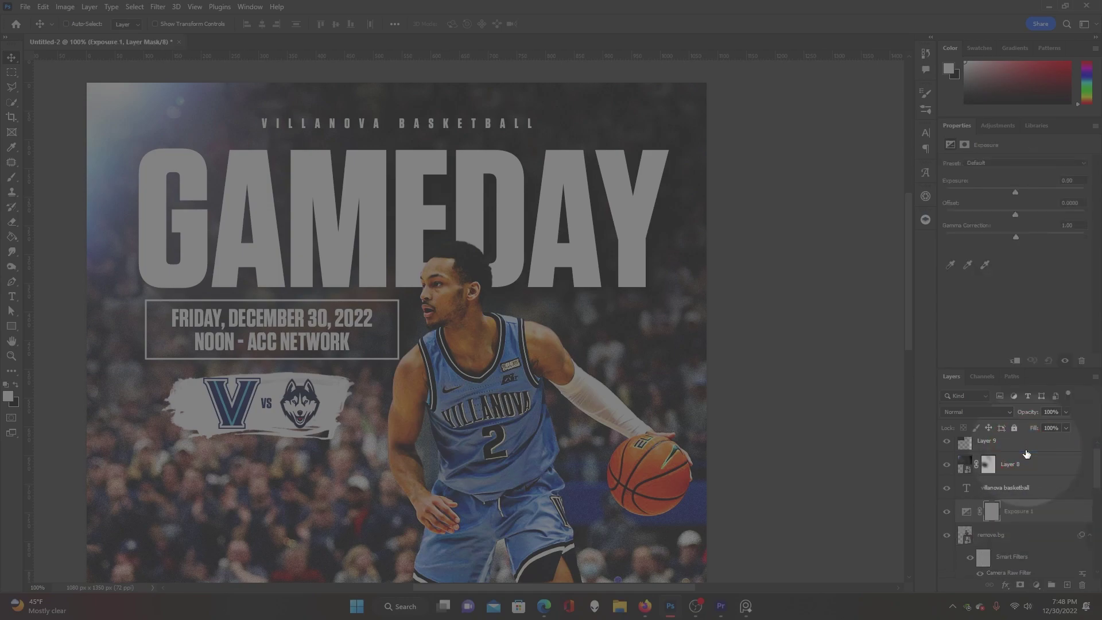
{"action": "left_click_drag", "start_coordinate": [1015, 197], "coordinate": [1028, 193]}
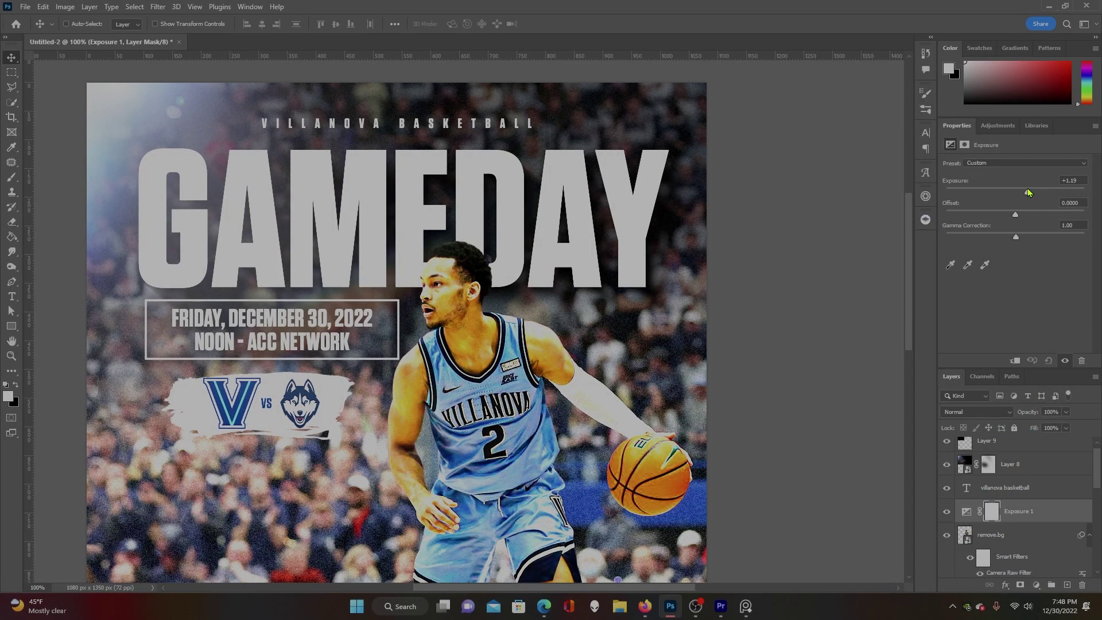
Select the Exposure adjustment's layer mask, invert it to black and invert it back to white.
{"action": "left_click", "coordinate": [993, 516]}
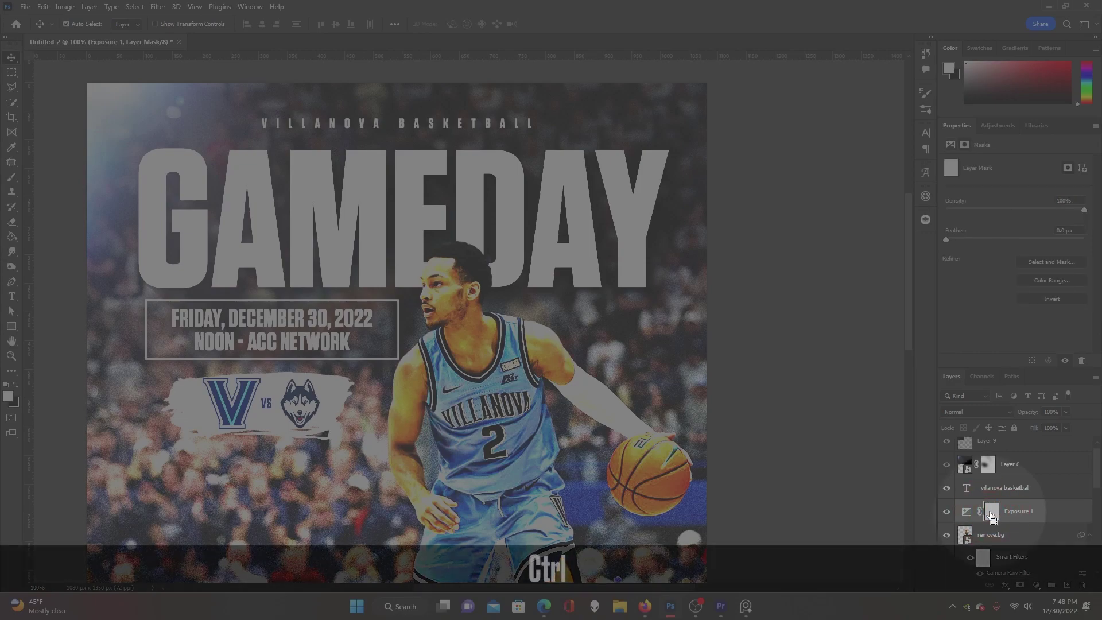
{"action": "key", "text": "ctrl+i"}
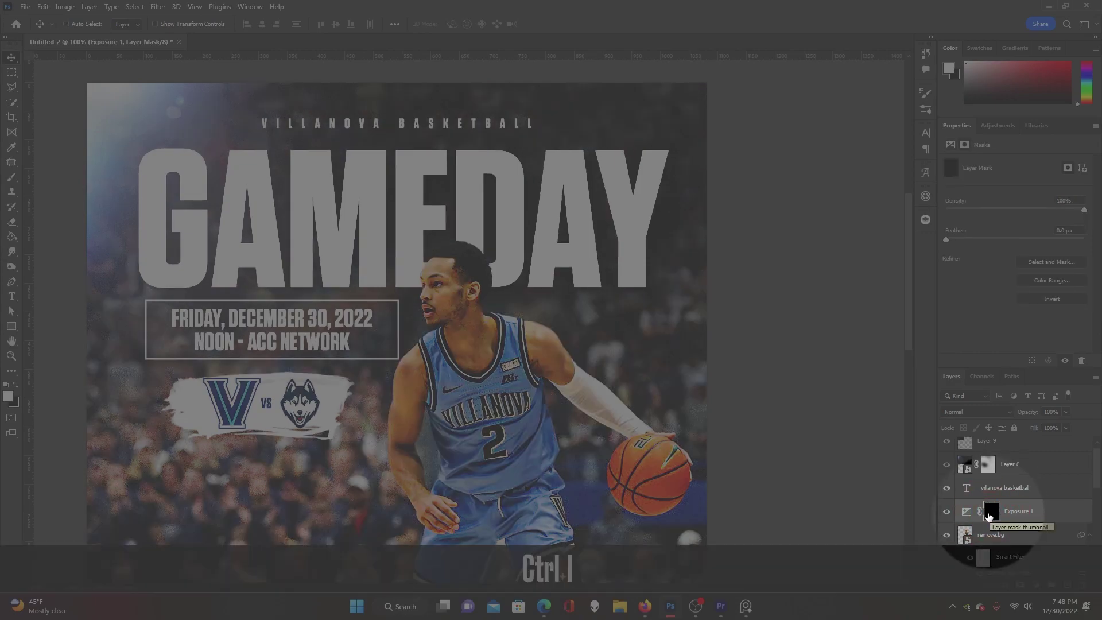
{"action": "key", "text": "ctrl+i"}
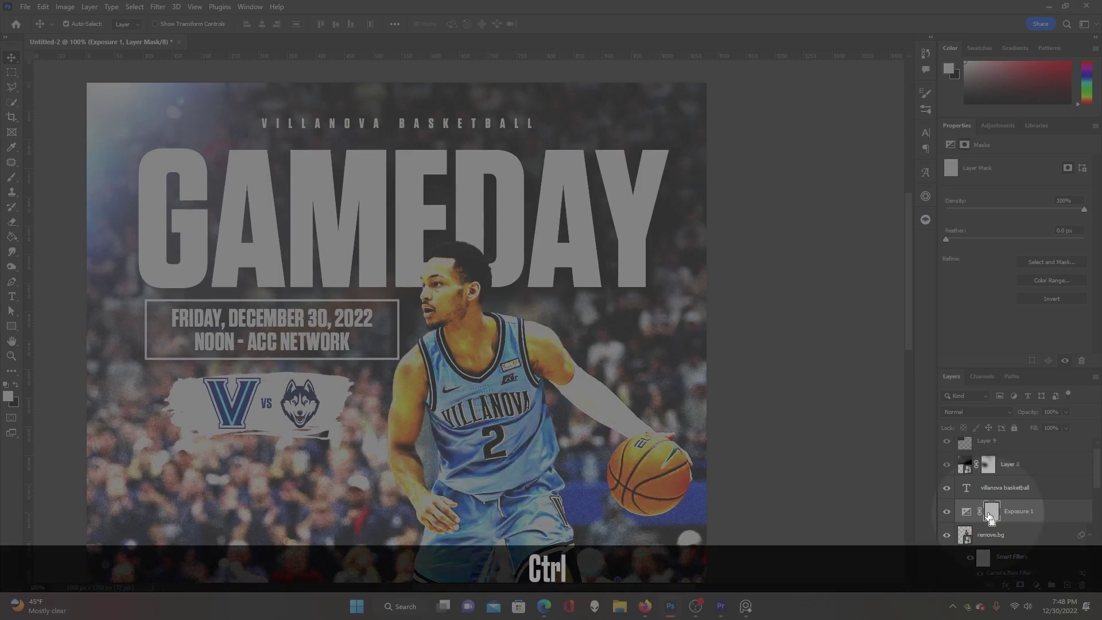
Invert the Exposure adjustment's mask to black and set the brush flow to 20% for painting on it.
{"action": "key", "text": "ctrl+i"}
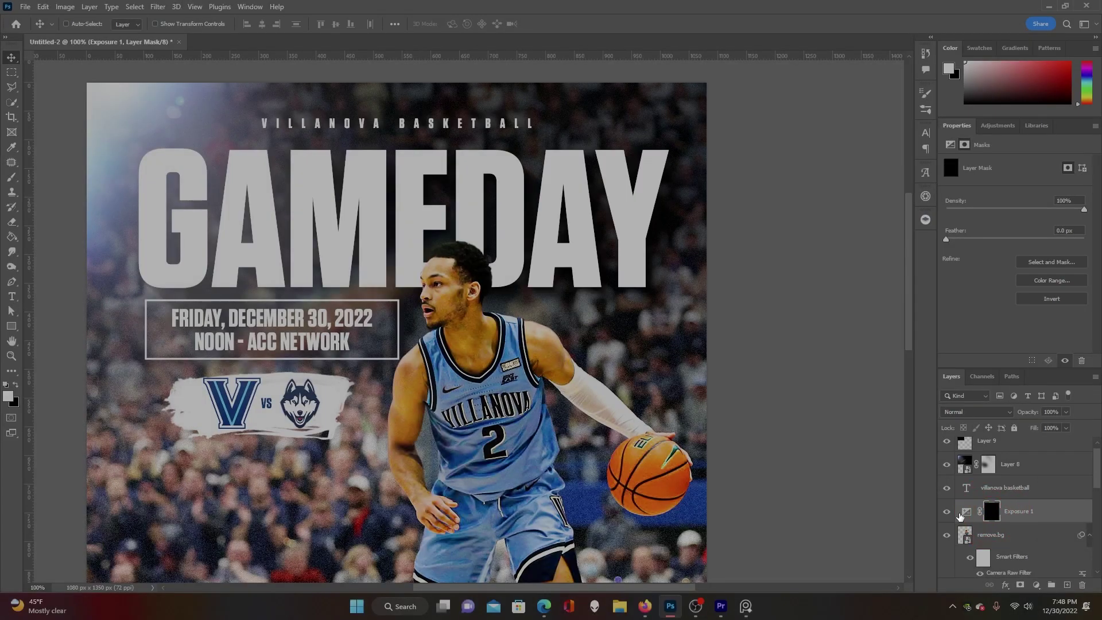
{"action": "left_click", "coordinate": [11, 177]}
{"action": "mouse_move", "coordinate": [462, 290]}
{"action": "left_mouse_down"}
{"action": "mouse_move", "coordinate": [436, 294]}
{"action": "mouse_move", "coordinate": [448, 247]}
{"action": "mouse_move", "coordinate": [435, 257]}
{"action": "mouse_move", "coordinate": [424, 335]}
{"action": "mouse_move", "coordinate": [440, 338]}
{"action": "mouse_move", "coordinate": [426, 388]}
{"action": "mouse_move", "coordinate": [420, 339]}
{"action": "mouse_move", "coordinate": [399, 383]}
{"action": "mouse_move", "coordinate": [401, 425]}
{"action": "mouse_move", "coordinate": [437, 404]}
{"action": "left_mouse_up"}
{"action": "key", "text": "ctrl+z"}
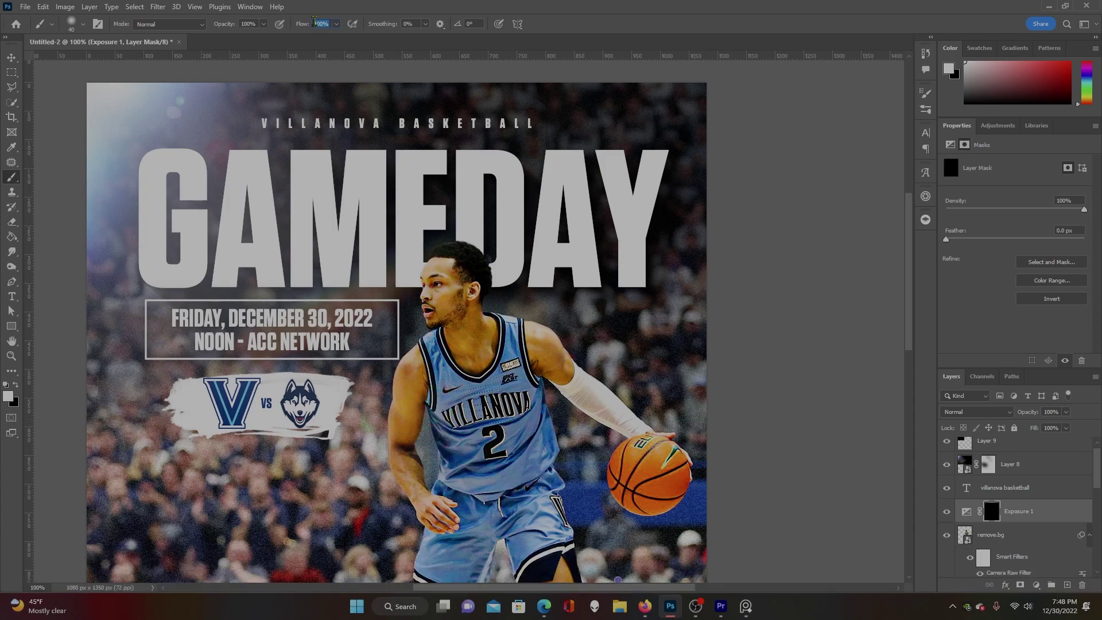
{"action": "type", "text": "20"}
{"action": "key", "text": "Return"}
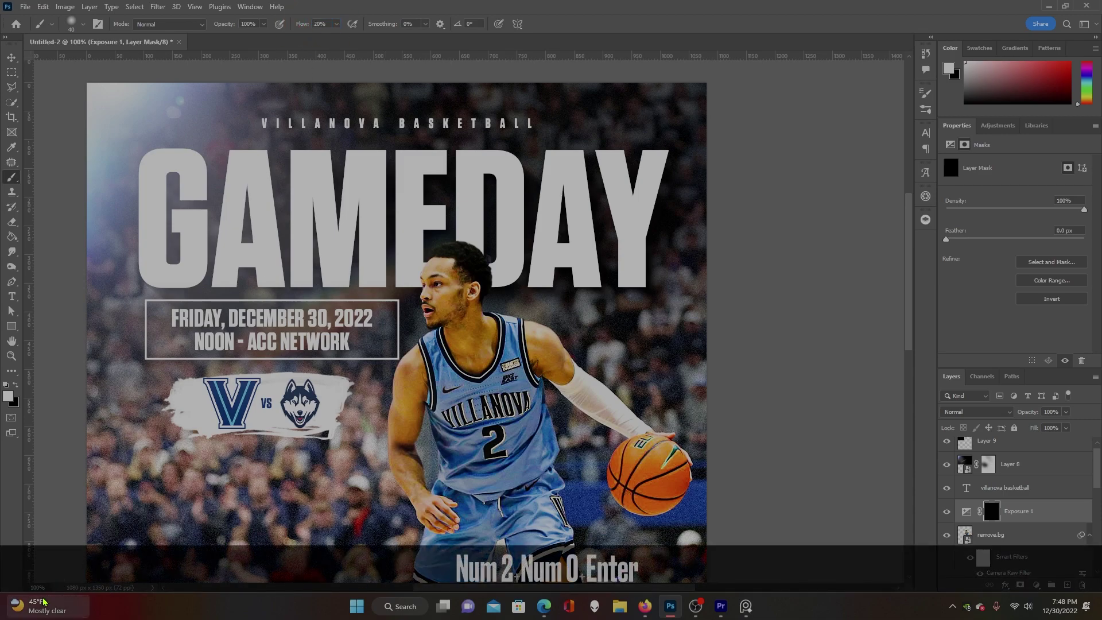
Paint white into the Exposure mask with a small soft brush to brighten the highlights on the player's face and upper body.
{"action": "type", "text": "250"}
{"action": "key", "text": "Return"}
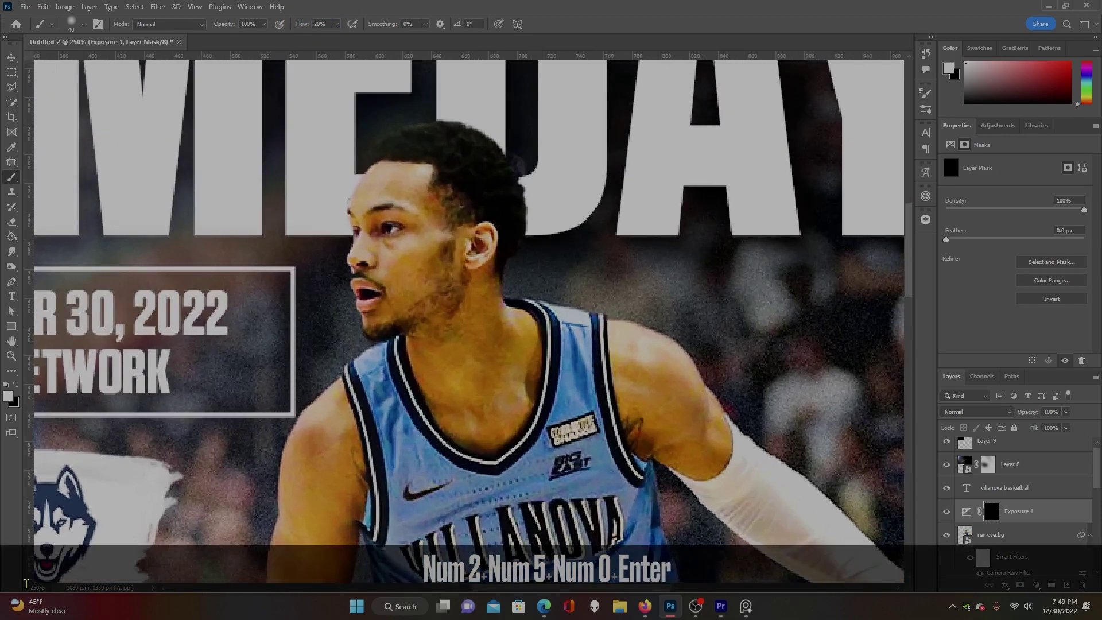
{"action": "key", "text": "bracketleft"}
{"action": "key", "text": "bracketleft"}
{"action": "key", "text": "bracketleft"}
{"action": "key", "text": "bracketleft"}
{"action": "key", "text": "bracketleft"}
{"action": "key", "text": "bracketleft"}
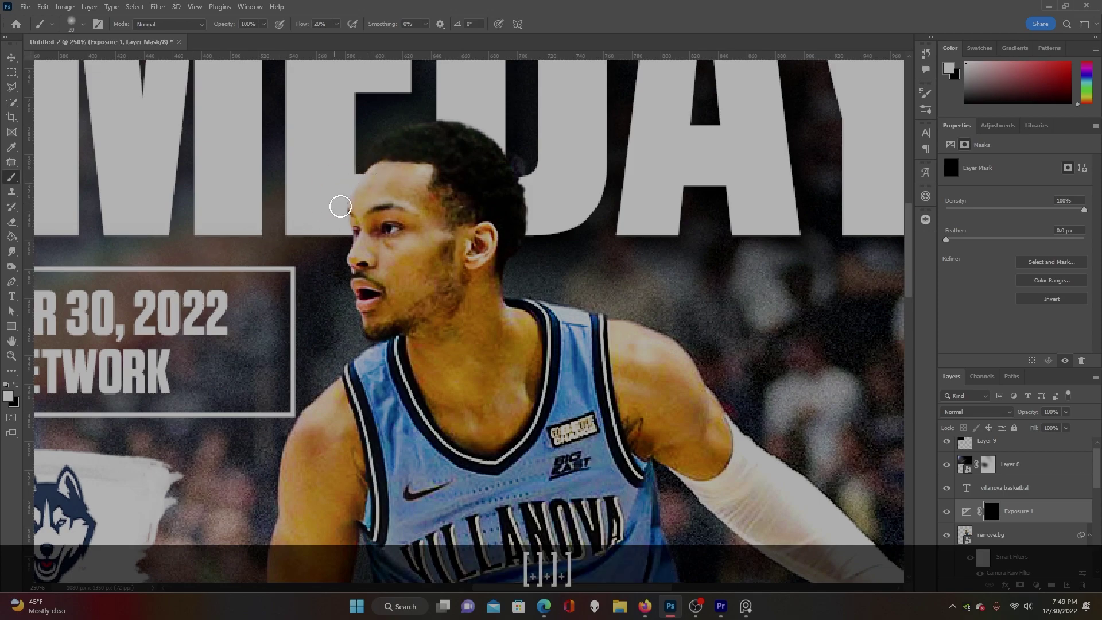
{"action": "scroll", "coordinate": [341, 196], "scroll_direction": "down", "scroll_amount": 2}
{"action": "key", "text": "bracketright"}
{"action": "key", "text": "bracketright"}
{"action": "key", "text": "bracketright"}
{"action": "left_click", "coordinate": [37, 588]}
{"action": "type", "text": "100"}
{"action": "key", "text": "Return"}
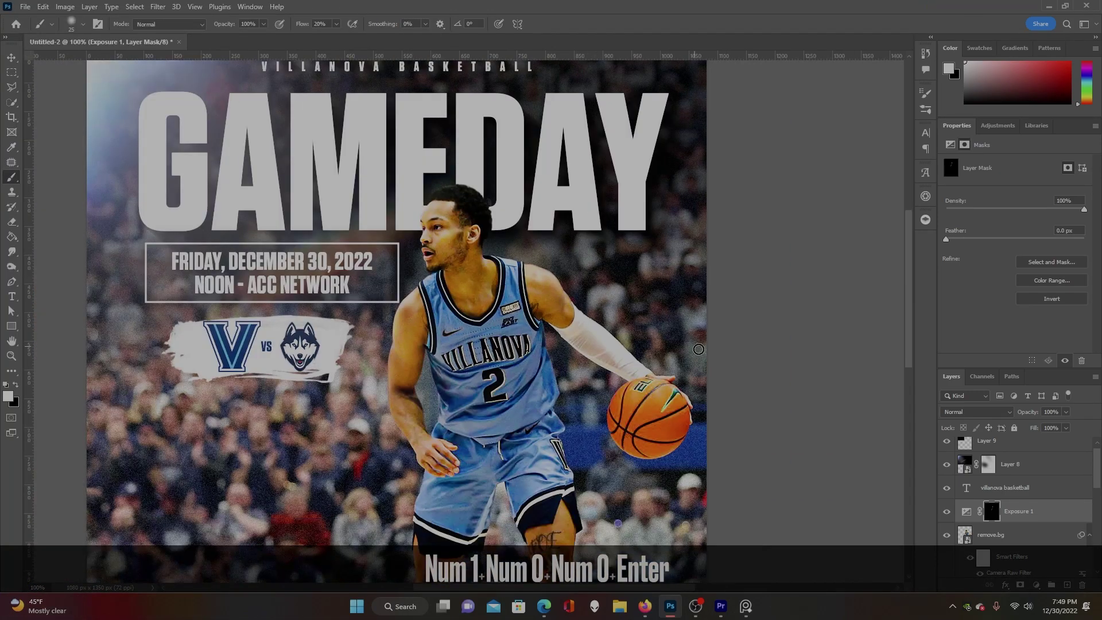
Clip the Exposure adjustment to the player cutout and set its exposure to 1, offset to 0 and gamma correction to 0.01.
{"action": "left_click", "coordinate": [967, 511]}
{"action": "key", "text": "ctrl+alt+g"}
{"action": "left_click_drag", "start_coordinate": [1003, 219], "coordinate": [1054, 205]}
{"action": "left_click", "coordinate": [1072, 225]}
{"action": "type", "text": "0"}
{"action": "key", "text": "Return"}
{"action": "left_click", "coordinate": [1073, 203]}
{"action": "type", "text": "0"}
{"action": "left_click", "coordinate": [1001, 510]}
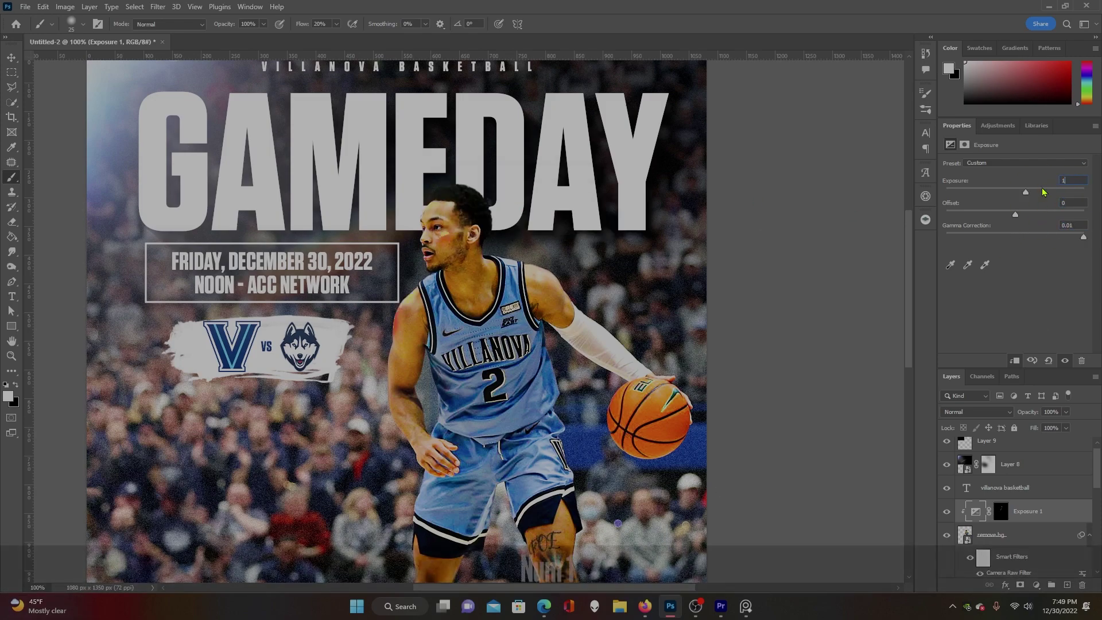
Brush highlights into the clipped Exposure mask over the player's face, shoulders and arm at close zoom.
{"action": "scroll", "coordinate": [276, 405], "scroll_direction": "up", "scroll_amount": 5}
{"action": "left_click_drag", "start_coordinate": [276, 406], "coordinate": [369, 191]}
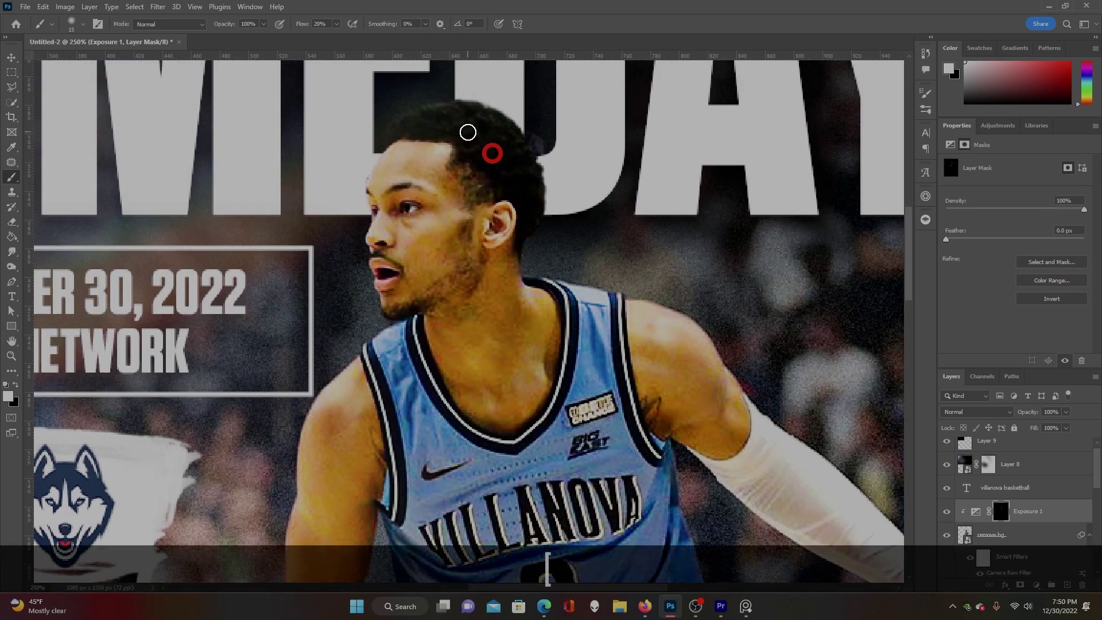
{"action": "key", "text": "bracketright"}
{"action": "key", "text": "bracketright"}
{"action": "key", "text": "bracketright"}
{"action": "scroll", "coordinate": [455, 353], "scroll_direction": "down", "scroll_amount": 5}
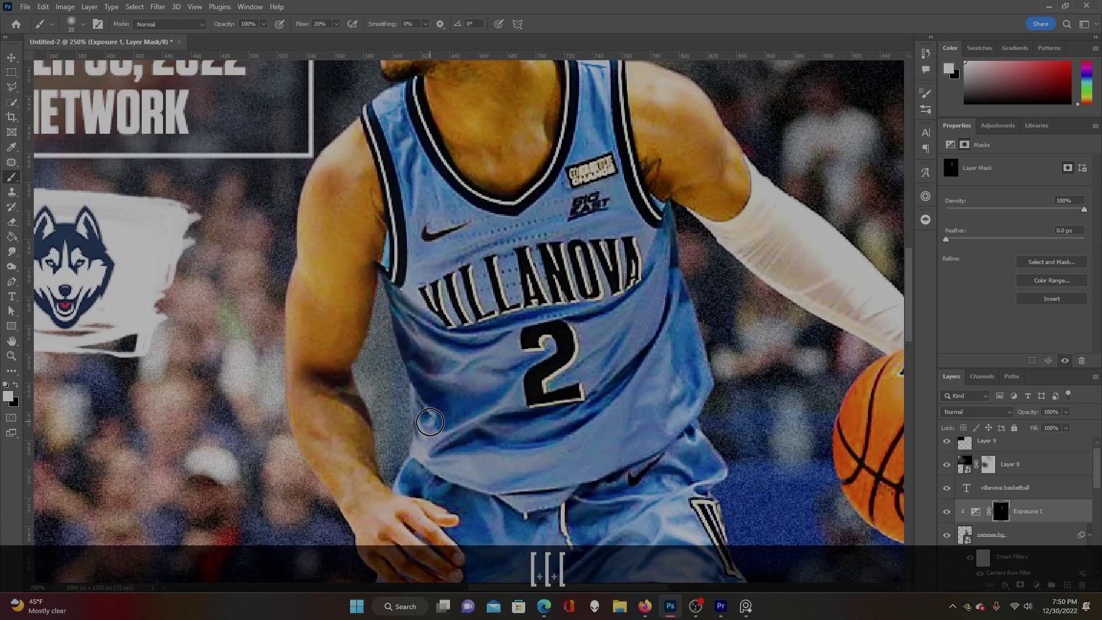
Extend the painted highlights over the player's jersey, shorts and legs with a larger soft brush.
{"action": "left_click", "coordinate": [31, 588]}
{"action": "type", "text": "100"}
{"action": "key", "text": "Return"}
{"action": "key", "text": "bracketright"}
{"action": "key", "text": "bracketright"}
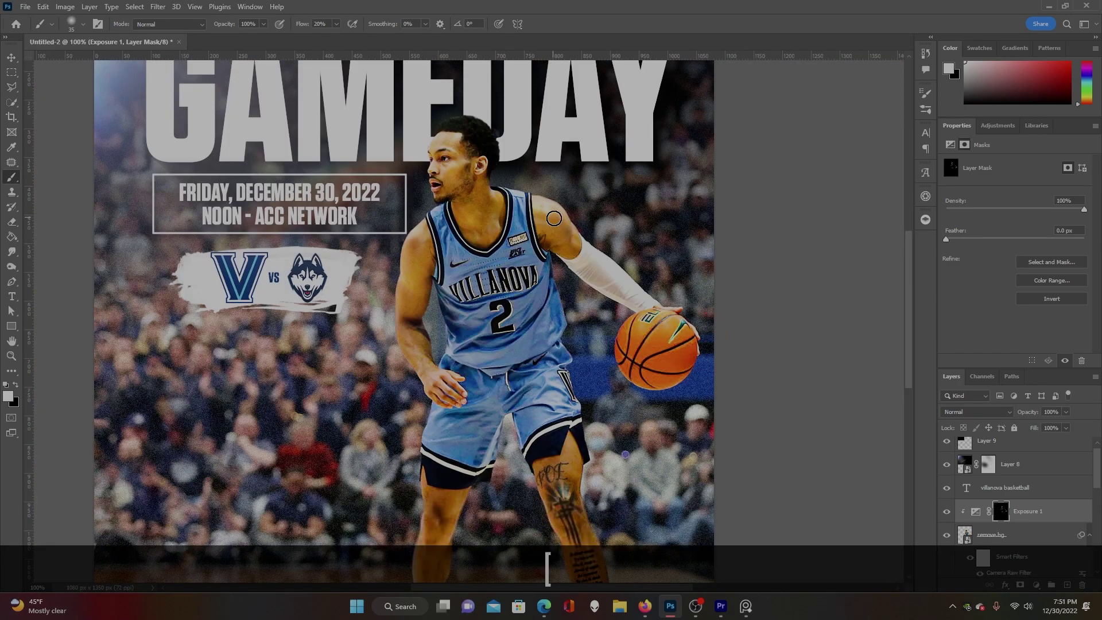
{"action": "key", "text": "bracketright"}
{"action": "scroll", "coordinate": [439, 392], "scroll_direction": "down", "scroll_amount": 5}
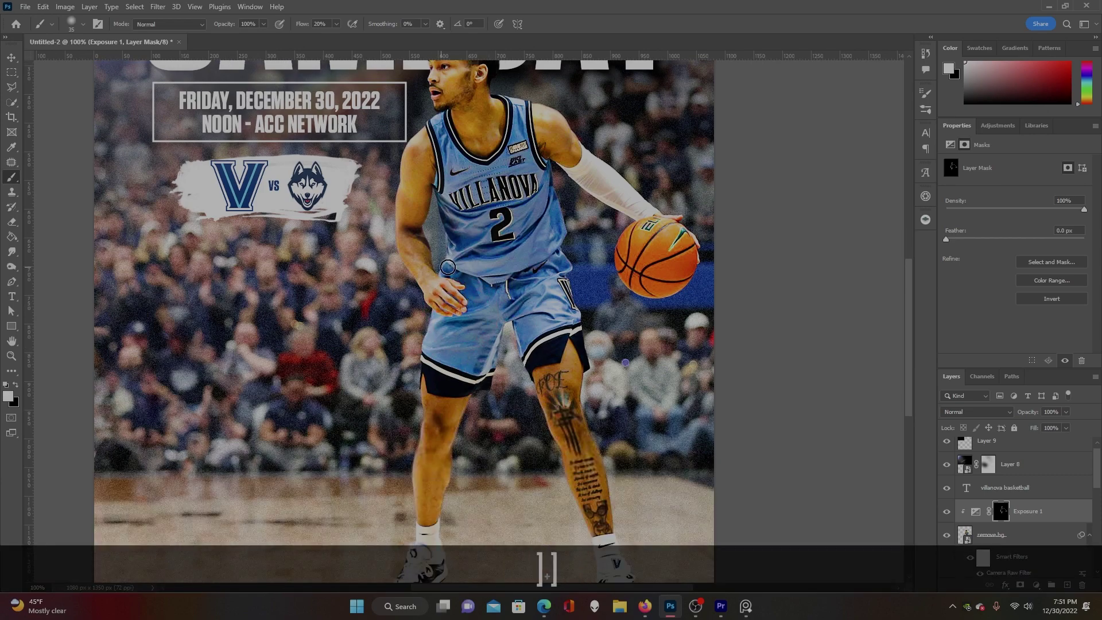
{"action": "scroll", "coordinate": [439, 392], "scroll_direction": "up", "scroll_amount": 3}
Compare the player with and without the painted highlights by toggling the visibility of Exposure 1.
{"action": "left_click", "coordinate": [33, 587]}
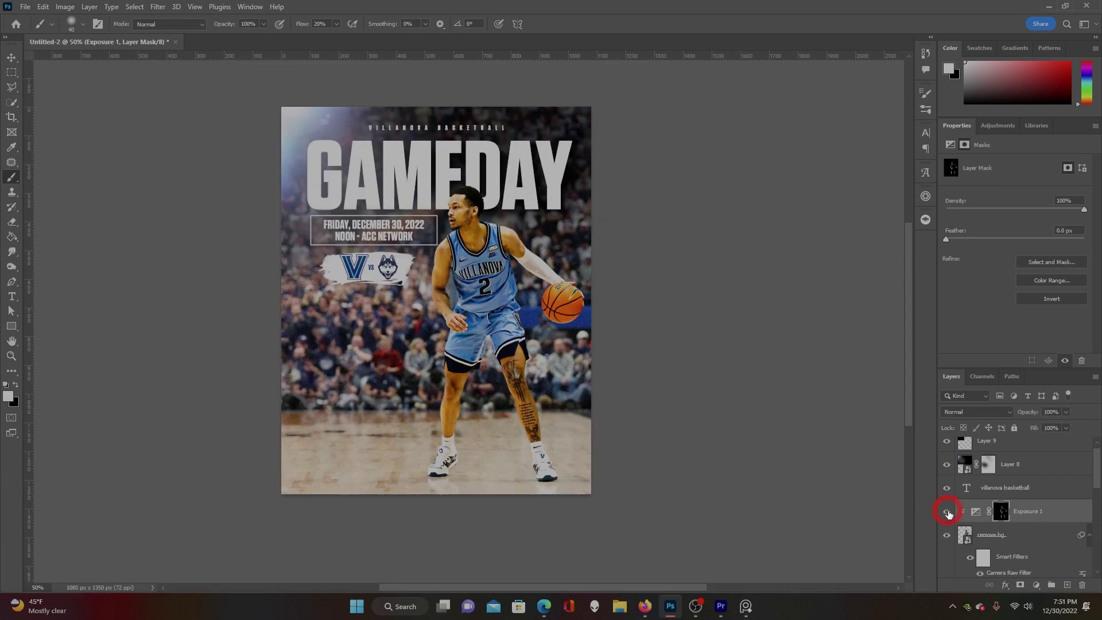
{"action": "type", "text": "100"}
{"action": "key", "text": "Return"}
{"action": "scroll", "coordinate": [438, 305], "scroll_direction": "up", "scroll_amount": 3}
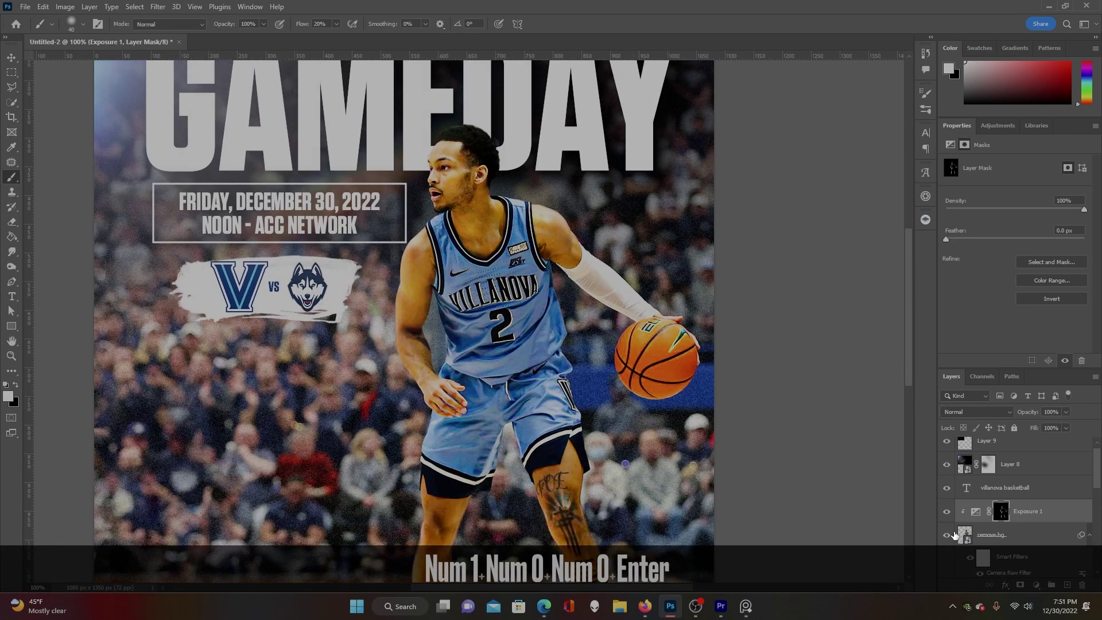
{"action": "left_click", "coordinate": [945, 512]}
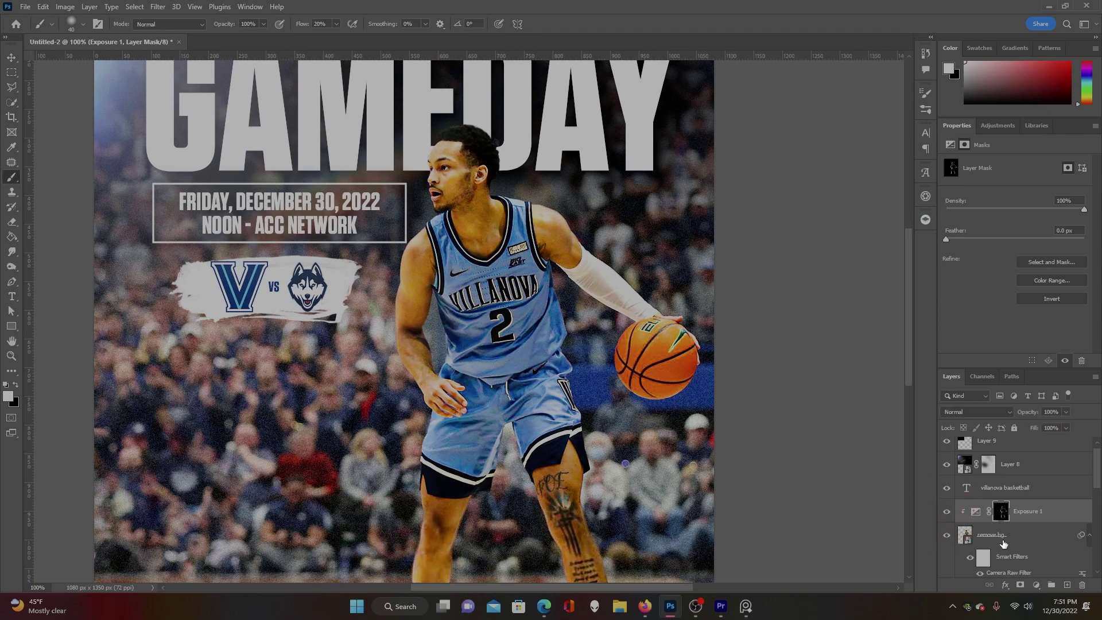
Add a second Exposure adjustment directly above the player cutout, set its gamma correction to 0.72 and invert its mask to black.
{"action": "left_click", "coordinate": [1021, 542]}
{"action": "left_click", "coordinate": [1037, 584]}
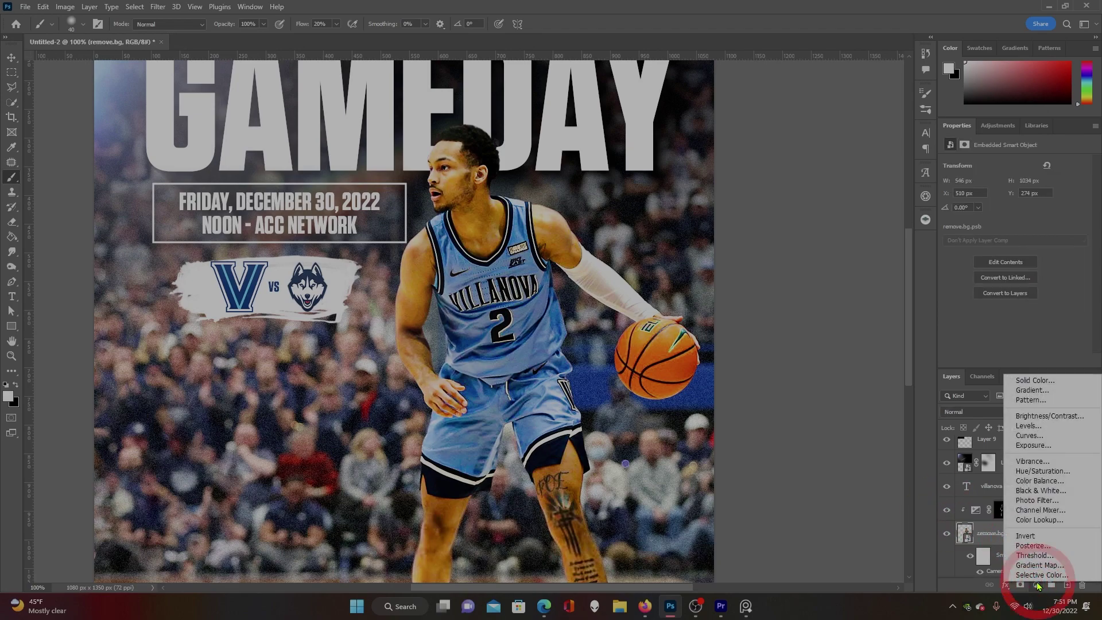
{"action": "left_click", "coordinate": [1033, 445]}
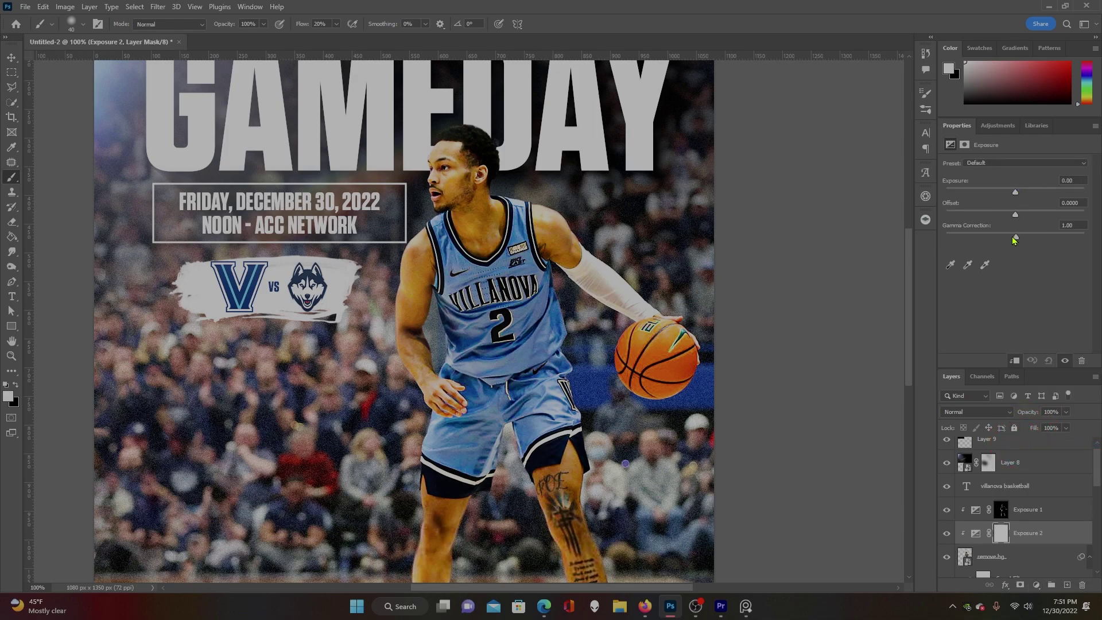
{"action": "left_click_drag", "start_coordinate": [1015, 238], "coordinate": [1021, 237]}
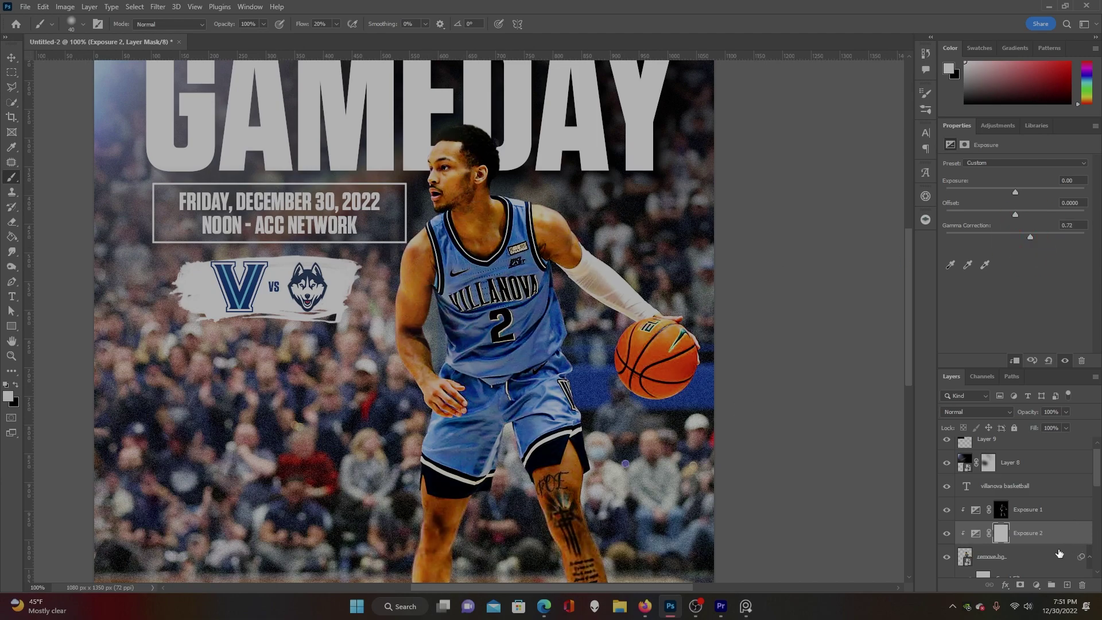
{"action": "left_click", "coordinate": [1000, 534]}
{"action": "key", "text": "ctrl+i"}
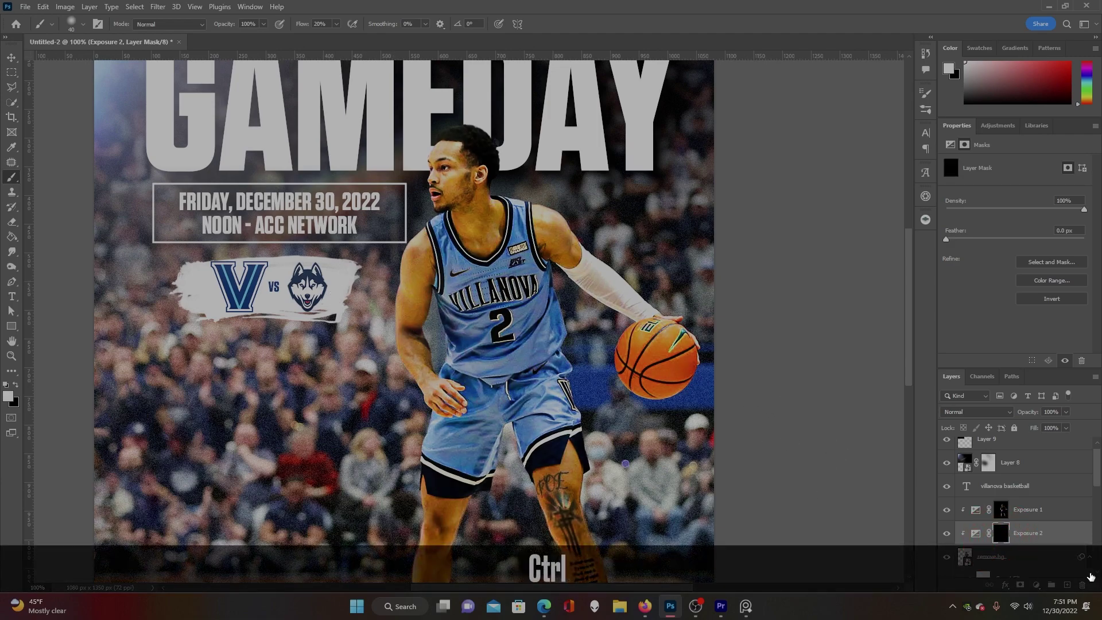
Paint shadows into the Exposure 2 mask along the player's arms, jersey, shorts and legs with a soft brush.
{"action": "key", "text": "bracketright"}
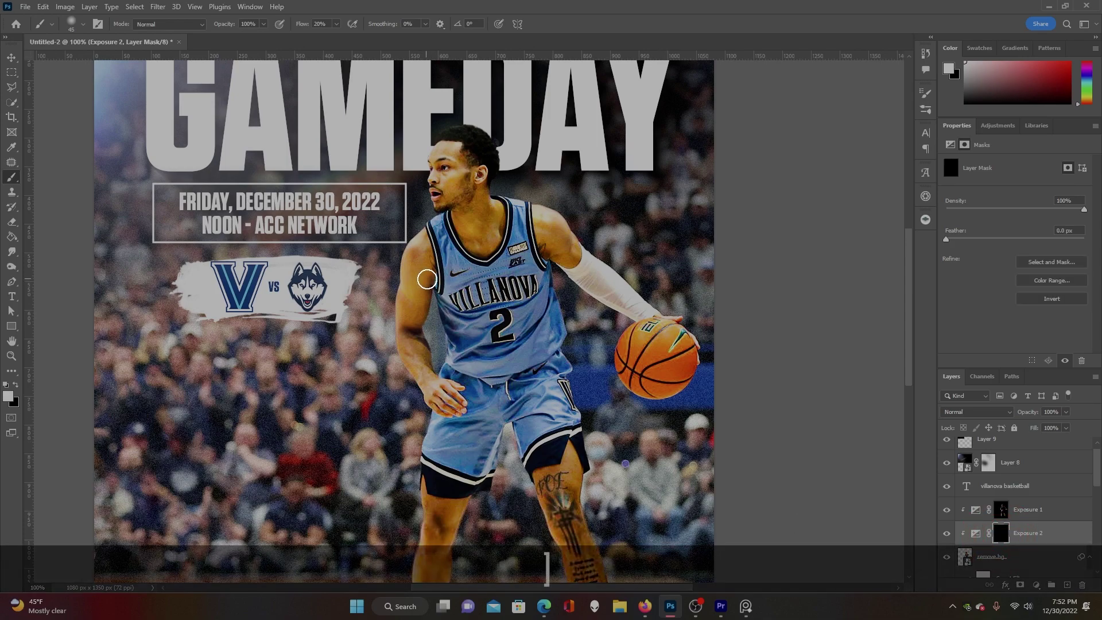
{"action": "key", "text": "bracketleft"}
{"action": "key", "text": "bracketleft"}
{"action": "scroll", "coordinate": [510, 211], "scroll_direction": "down", "scroll_amount": 3}
{"action": "key", "text": "bracketright"}
{"action": "key", "text": "bracketright"}
{"action": "scroll", "coordinate": [523, 270], "scroll_direction": "down", "scroll_amount": 3}
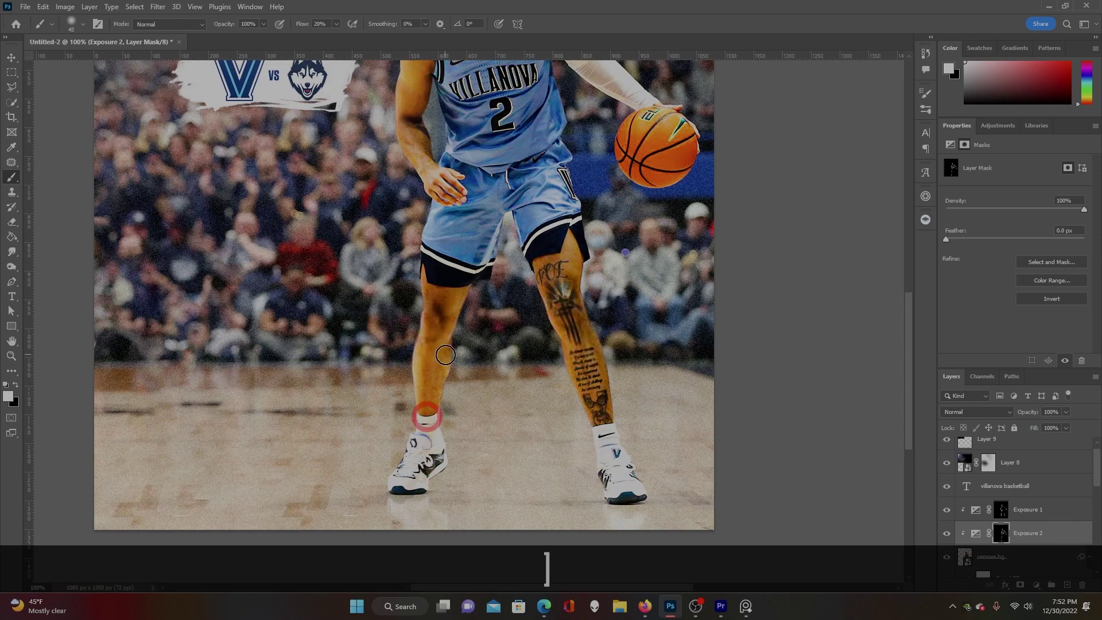
Review the whole poster at 65% and compare the player with and without the two Exposure adjustments.
{"action": "key", "text": "ctrl+minus"}
{"action": "key", "text": "ctrl+minus"}
{"action": "key", "text": "v"}
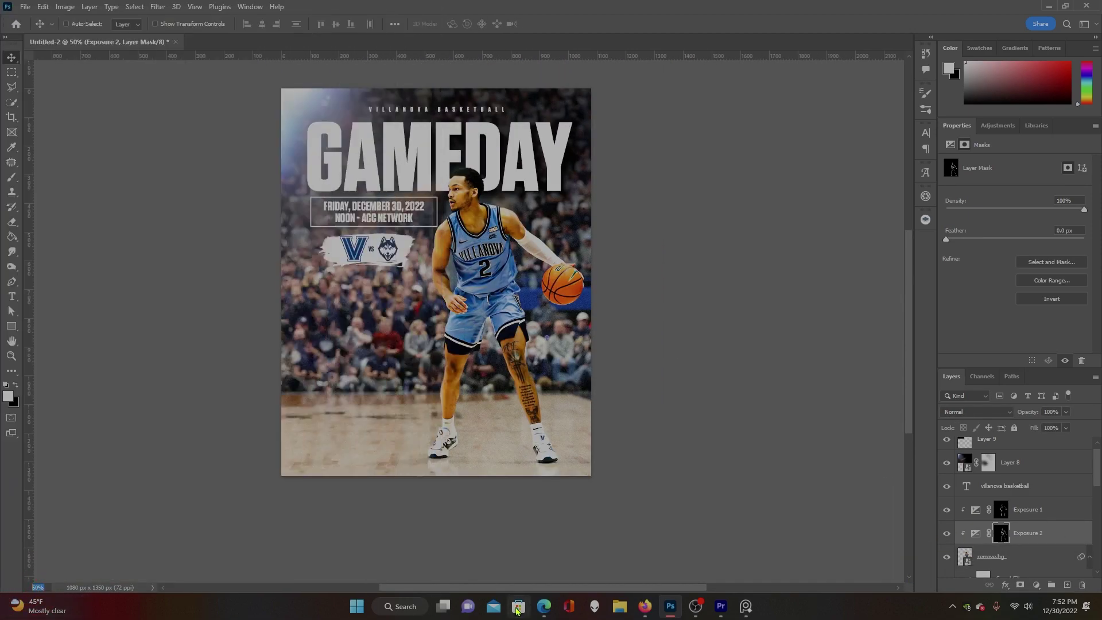
{"action": "type", "text": "65"}
{"action": "key", "text": "Return"}
{"action": "scroll", "coordinate": [507, 282], "scroll_direction": "up", "scroll_amount": 1}
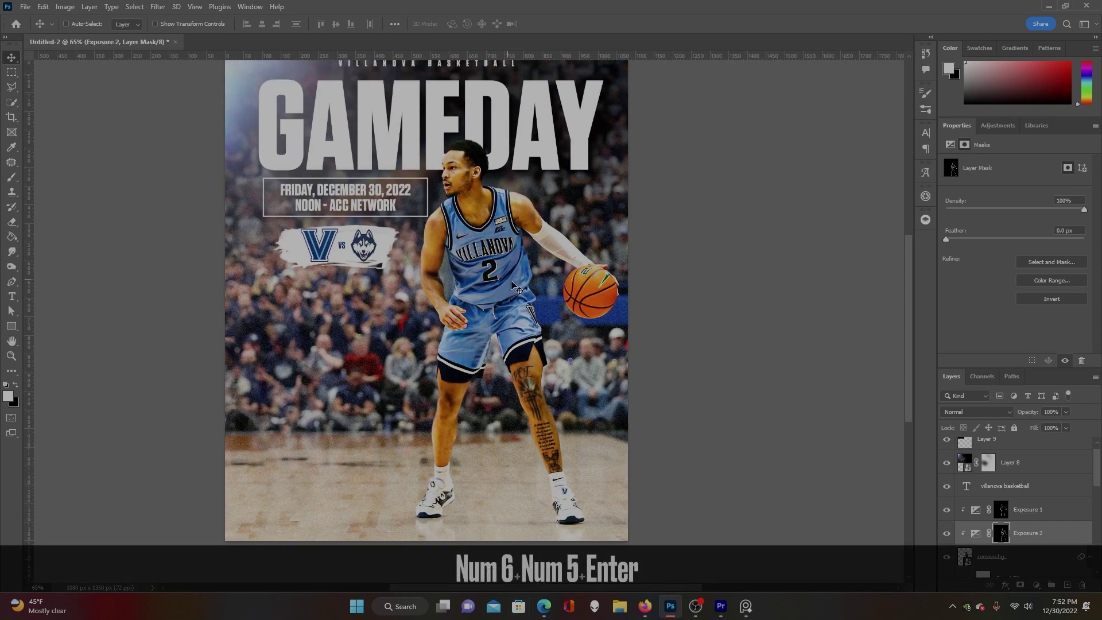
{"action": "left_click", "coordinate": [946, 534]}
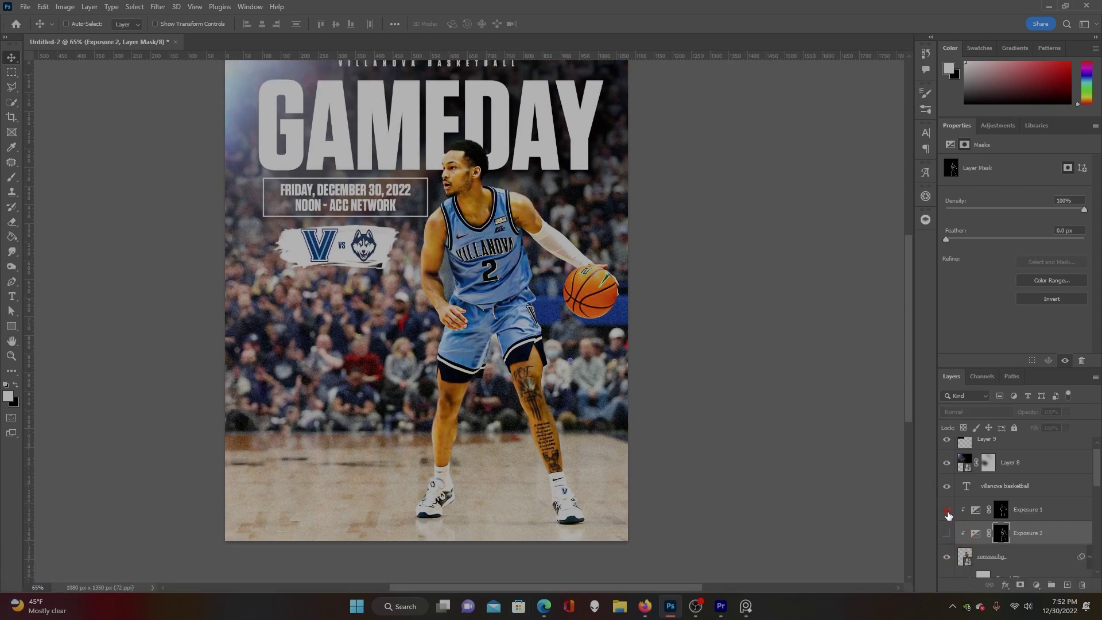
{"action": "left_click", "coordinate": [947, 533]}
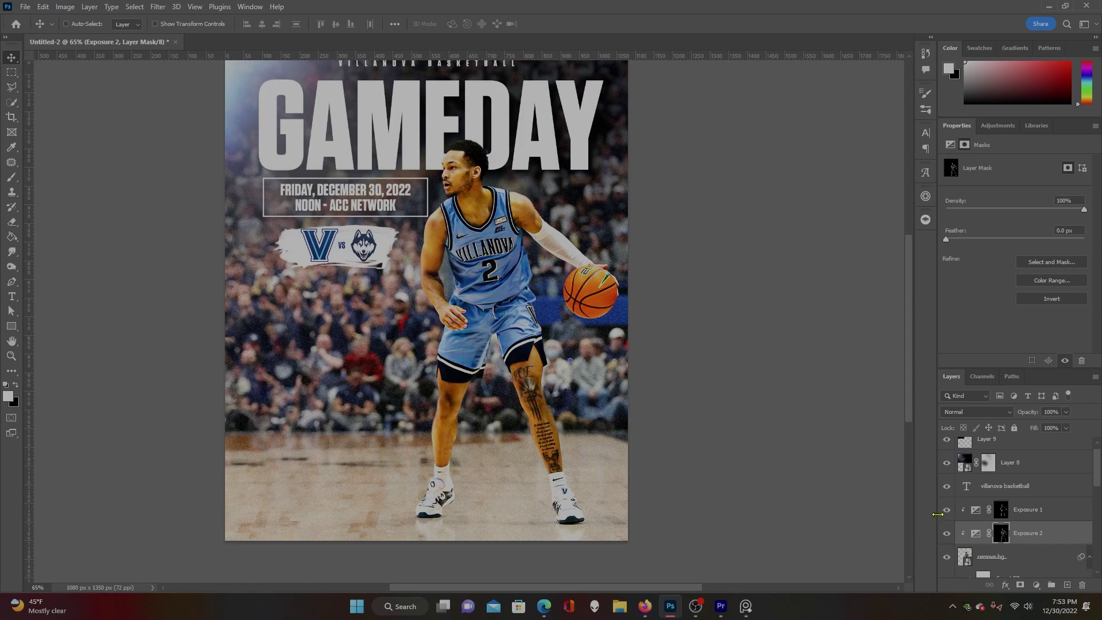
{"action": "left_click", "coordinate": [948, 511]}
{"action": "left_click", "coordinate": [948, 510]}
{"action": "left_click", "coordinate": [948, 511]}
{"action": "left_click", "coordinate": [946, 533]}
{"action": "left_click", "coordinate": [946, 533]}
{"action": "left_click", "coordinate": [946, 534]}
{"action": "left_click", "coordinate": [946, 533]}
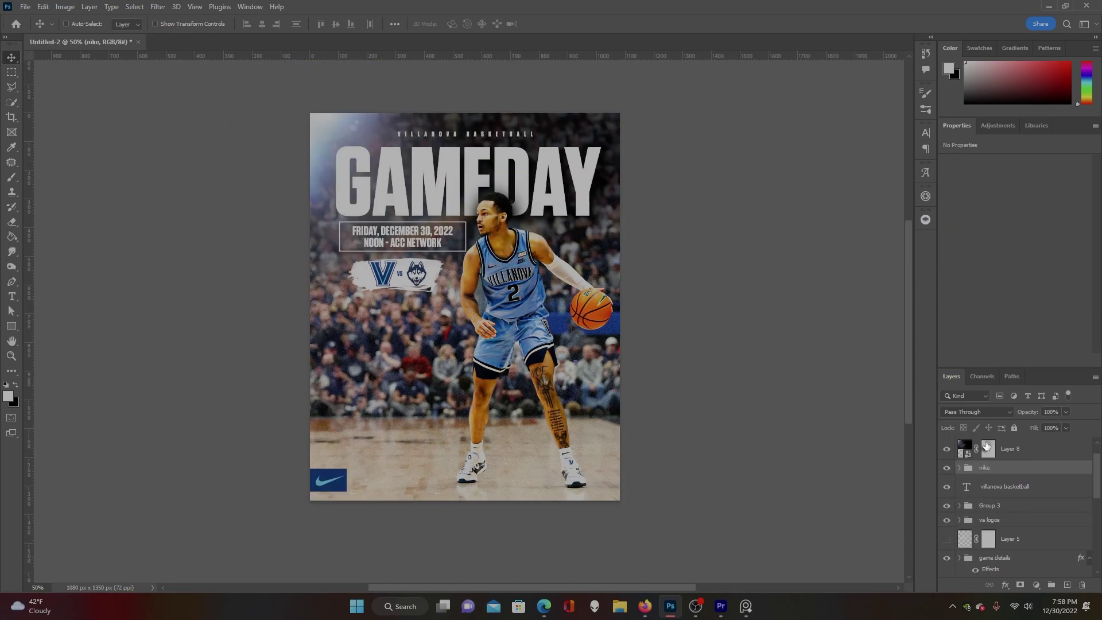
Create a new layer above Layer 8, fill it with the merged poster using Apply Image and convert it to a smart object.
{"action": "left_click", "coordinate": [1020, 453]}
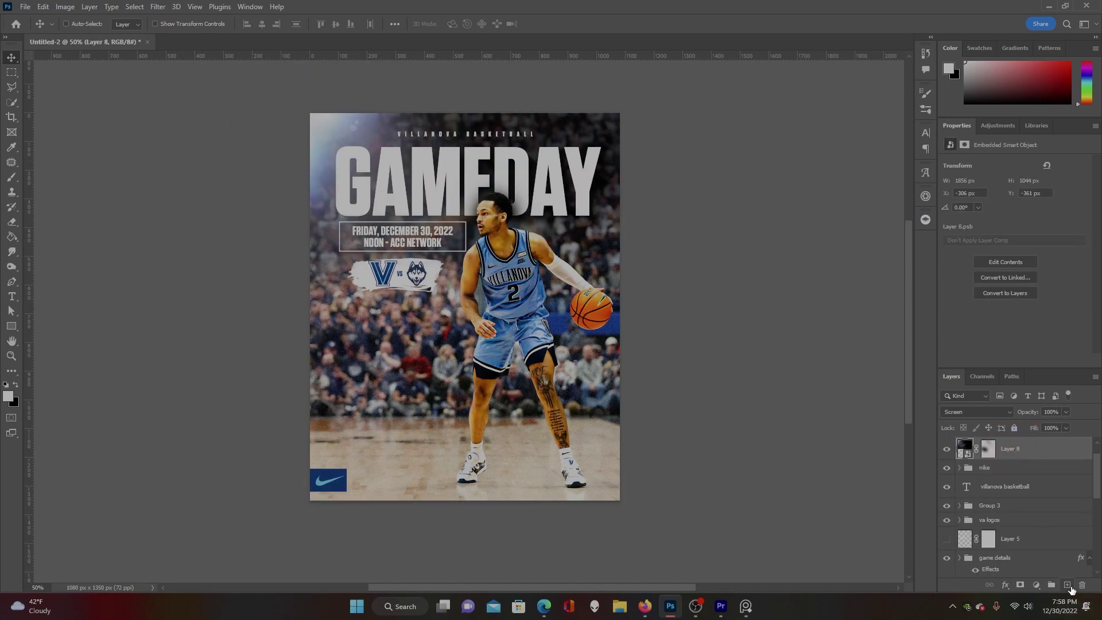
{"action": "left_click", "coordinate": [1068, 585]}
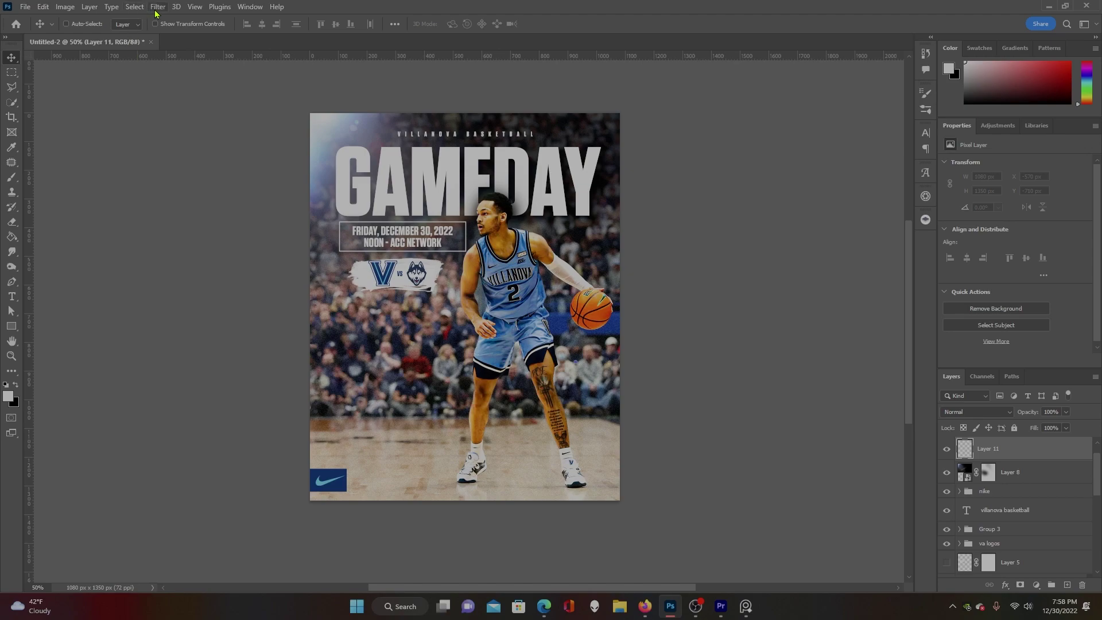
{"action": "left_click", "coordinate": [65, 6]}
{"action": "left_click", "coordinate": [85, 175]}
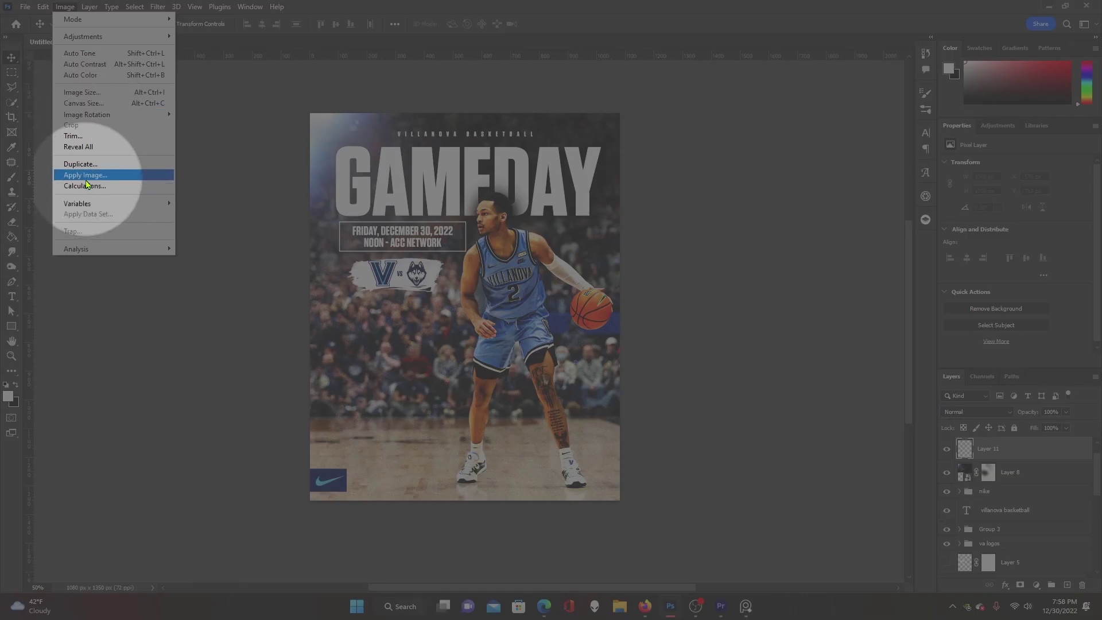
{"action": "left_click", "coordinate": [817, 270]}
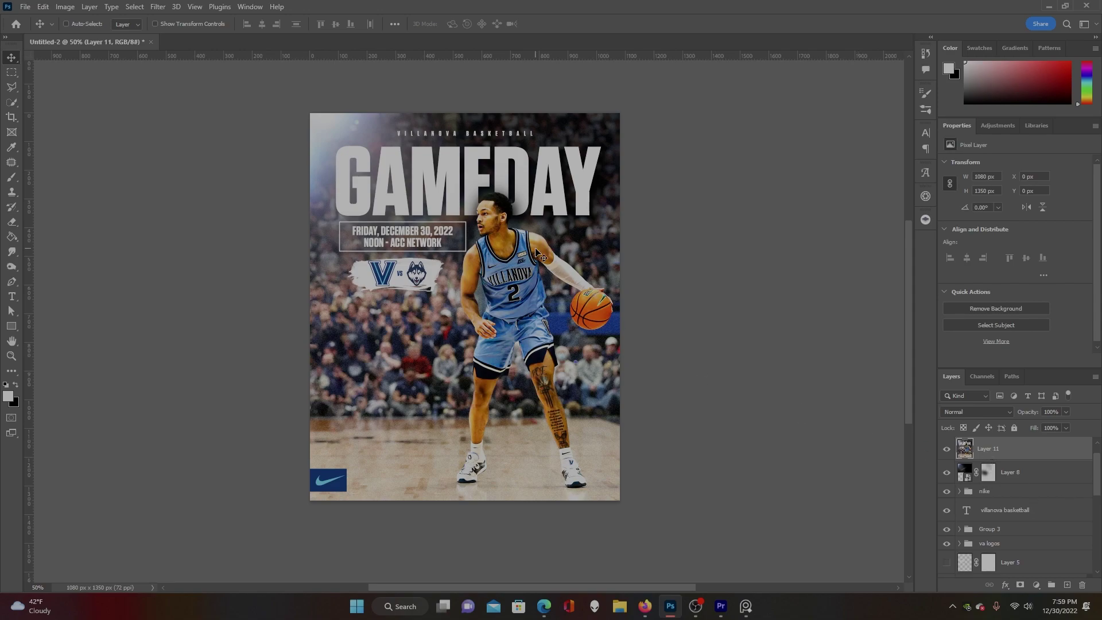
{"action": "right_click", "coordinate": [988, 453]}
{"action": "left_click", "coordinate": [900, 270]}
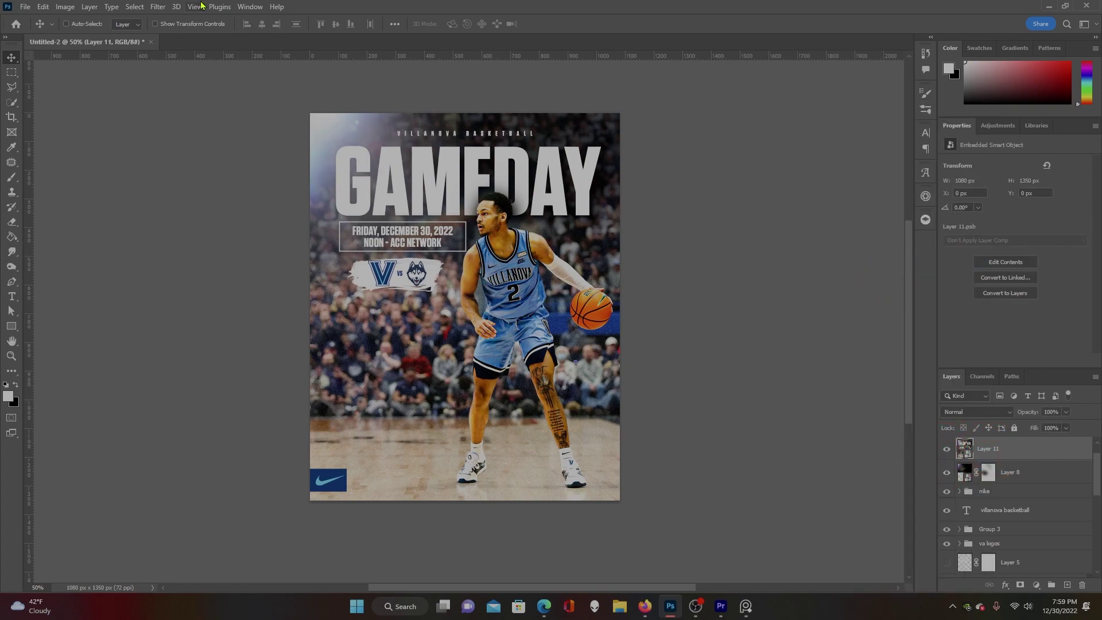
Apply the Camera Raw Filter to the merged smart object with contrast +5, shadows -7, whites -26, blacks -47 and vibrance +8.
{"action": "left_click", "coordinate": [160, 6]}
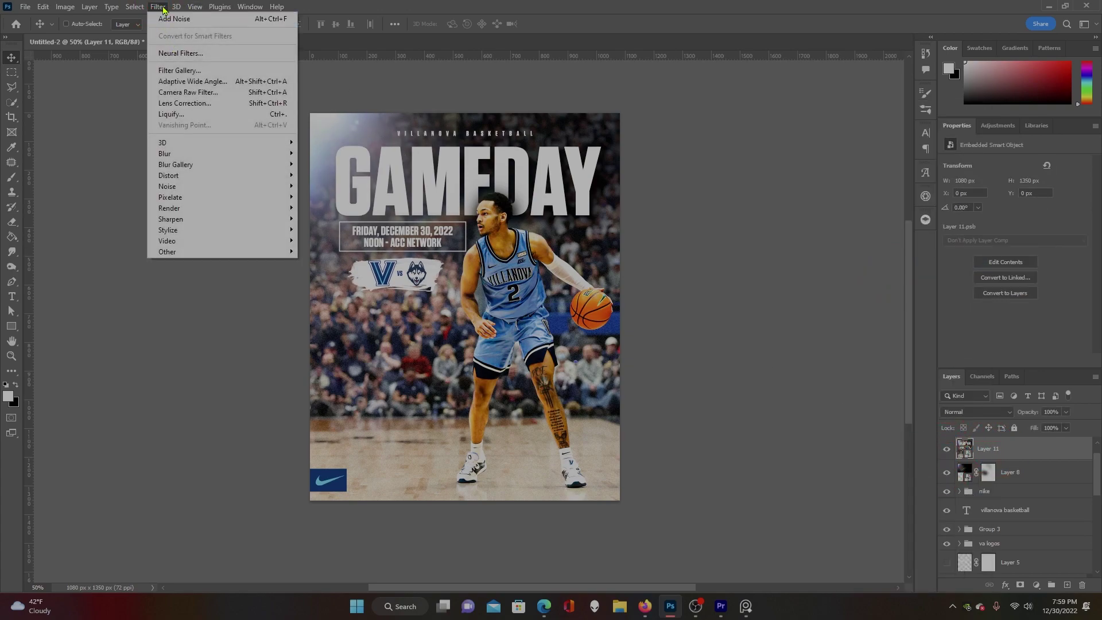
{"action": "left_click", "coordinate": [190, 93]}
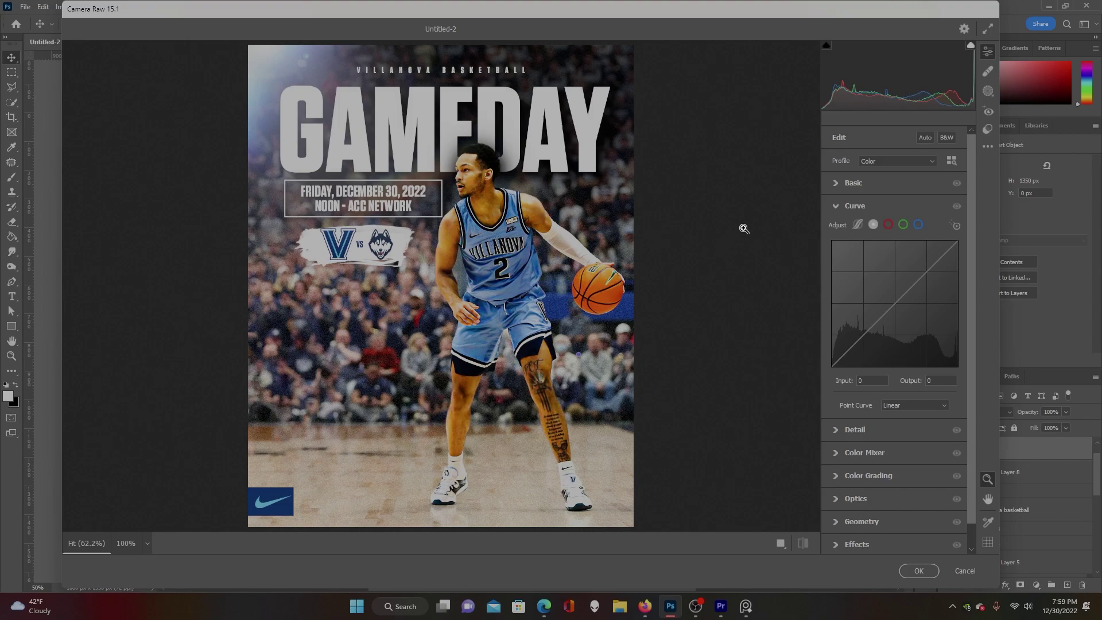
{"action": "left_click", "coordinate": [839, 185]}
{"action": "left_click_drag", "start_coordinate": [897, 274], "coordinate": [899, 273]}
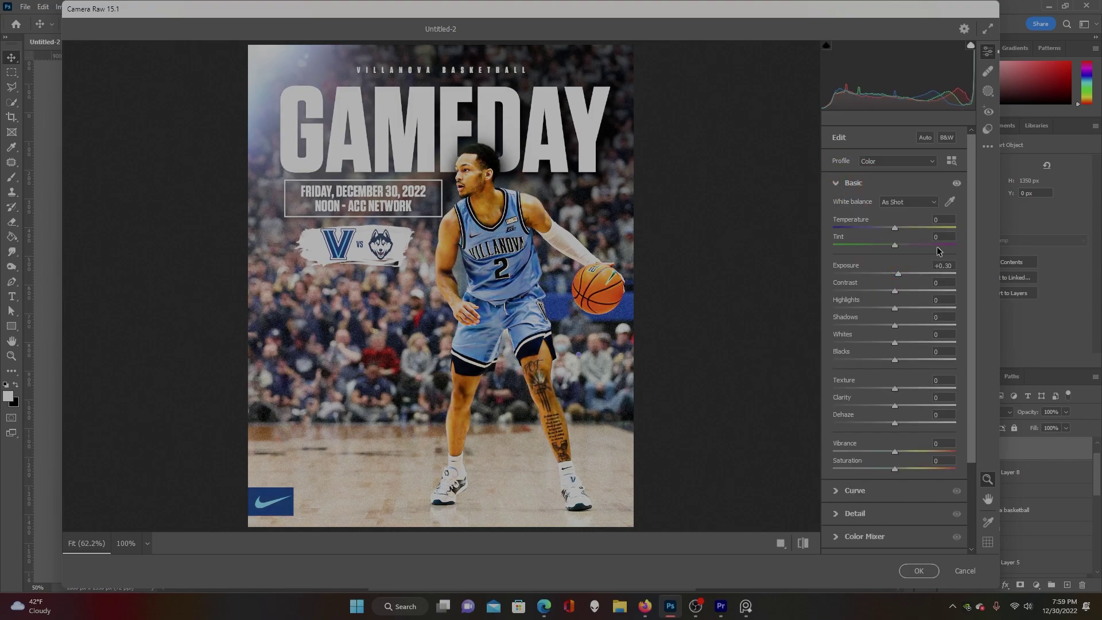
{"action": "left_click", "coordinate": [953, 265]}
{"action": "type", "text": "0"}
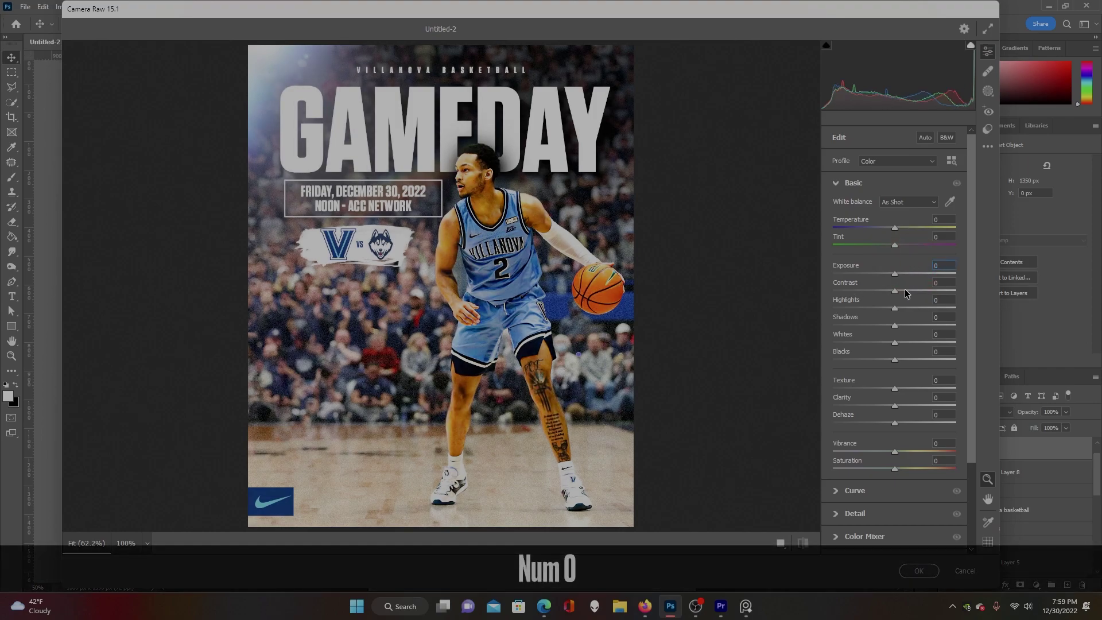
{"action": "left_click_drag", "start_coordinate": [894, 296], "coordinate": [893, 326]}
{"action": "left_click", "coordinate": [854, 490]}
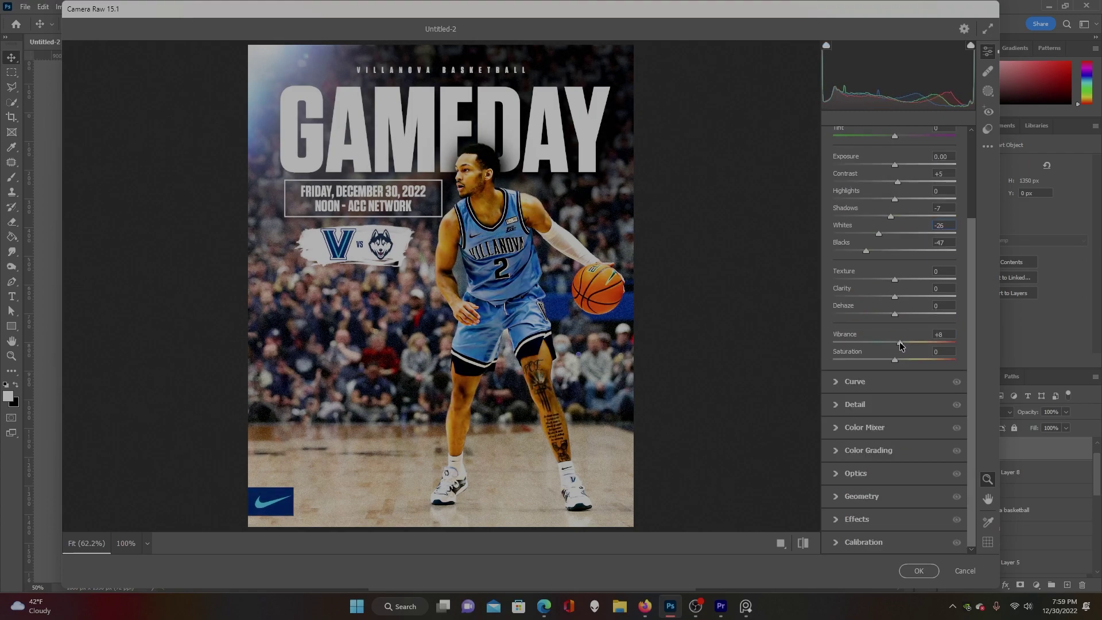
{"action": "right_click", "coordinate": [928, 316]}
{"action": "left_click", "coordinate": [854, 390]}
{"action": "left_click", "coordinate": [869, 426]}
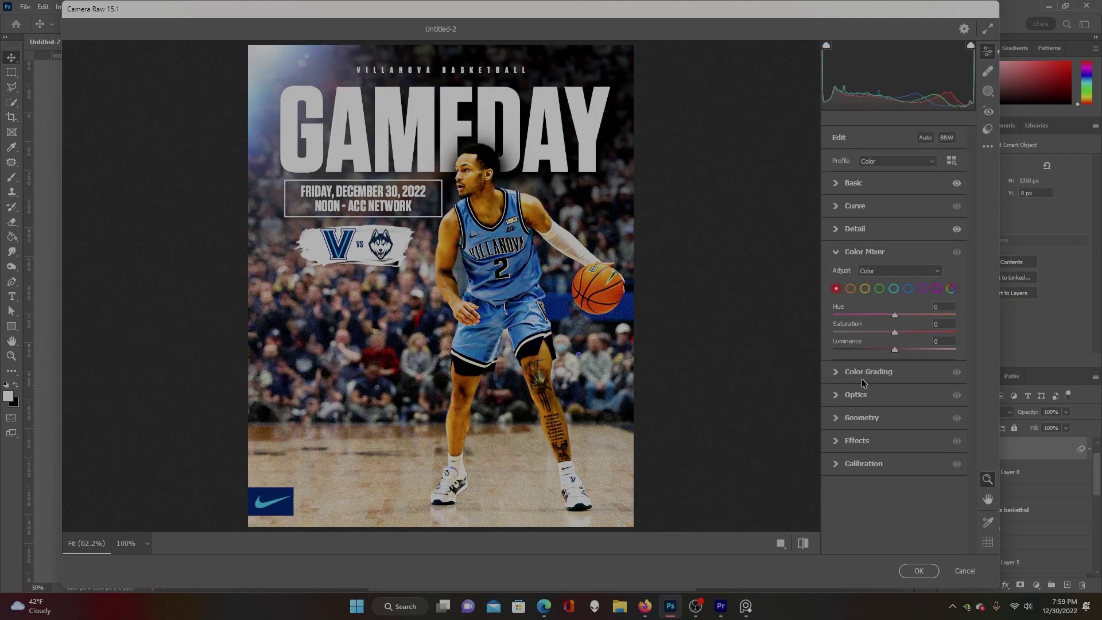
Grade the midtones to hue 203 and saturation 29 with raised luminance, and tint the shadows blue at very low luminance.
{"action": "right_click", "coordinate": [855, 308]}
{"action": "key", "text": "Escape"}
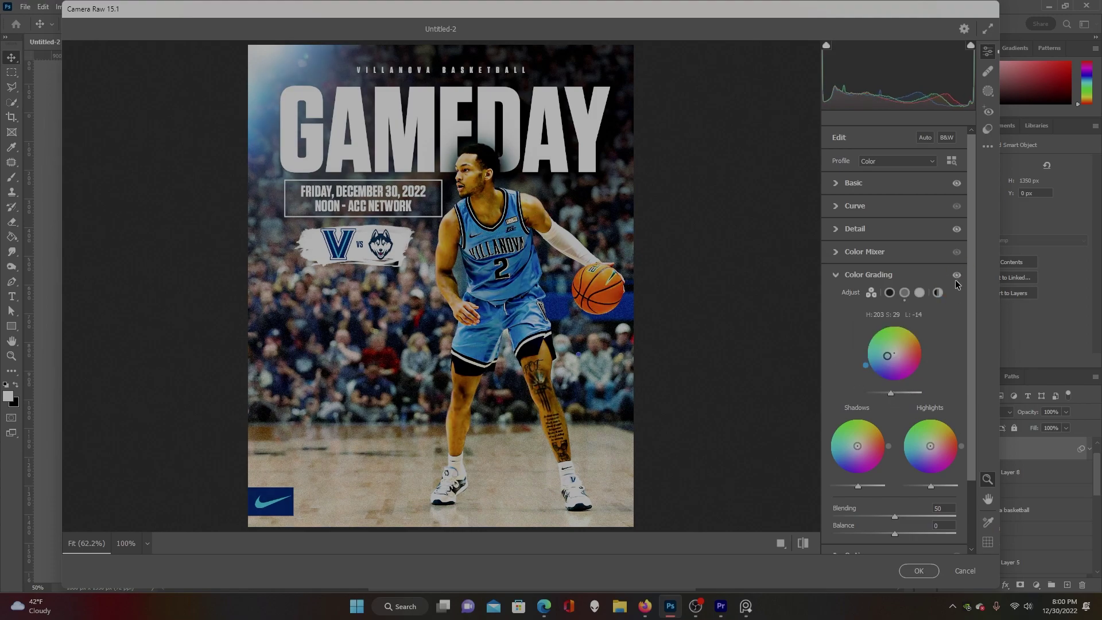
{"action": "left_click_drag", "start_coordinate": [857, 446], "coordinate": [855, 446]}
{"action": "left_click_drag", "start_coordinate": [858, 486], "coordinate": [835, 486]}
{"action": "right_click", "coordinate": [946, 417]}
{"action": "key", "text": "Escape"}
{"action": "left_click_drag", "start_coordinate": [891, 393], "coordinate": [897, 395]}
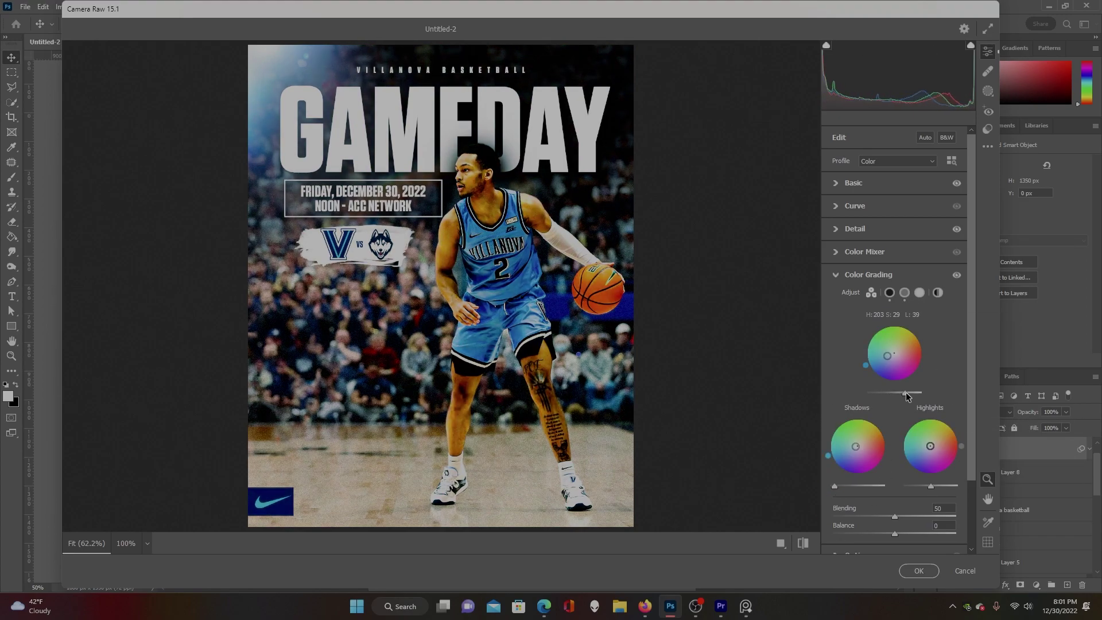
{"action": "left_click", "coordinate": [919, 571]}
Set the fill of the filtered merged smart object layer to 20%.
{"action": "key", "text": "KP_2"}
{"action": "key", "text": "KP_0"}
{"action": "key", "text": "Return"}
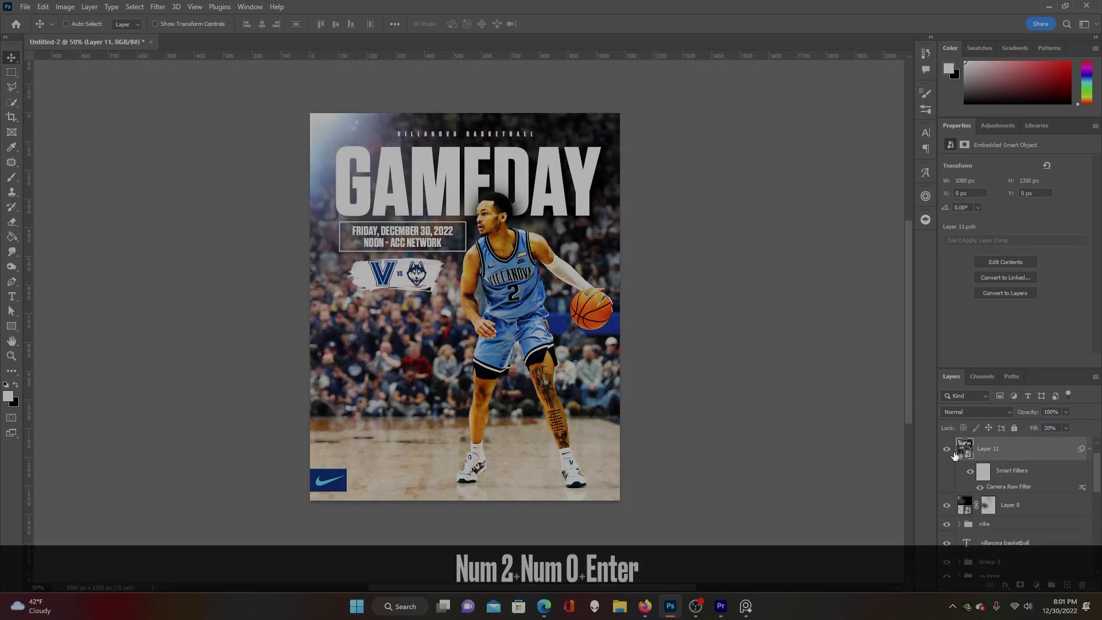